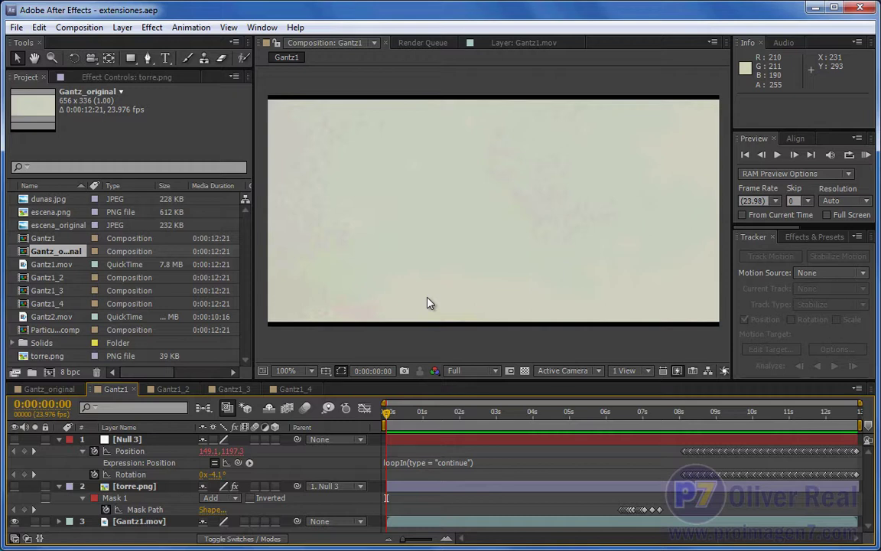
# Play back the Gantz1 shot and scrub around 8–9 seconds, then return near the start
pyautogui.press('space')
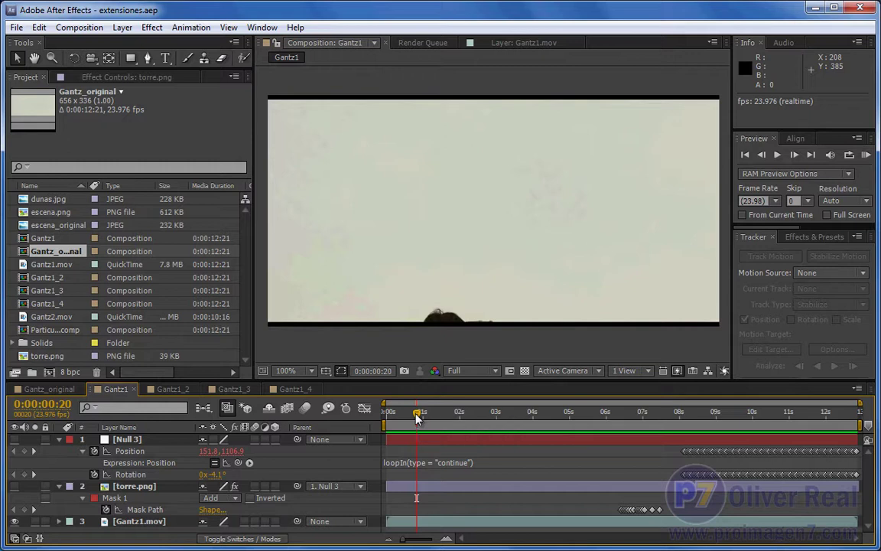
pyautogui.moveTo(416, 417); pyautogui.dragTo(705, 419)
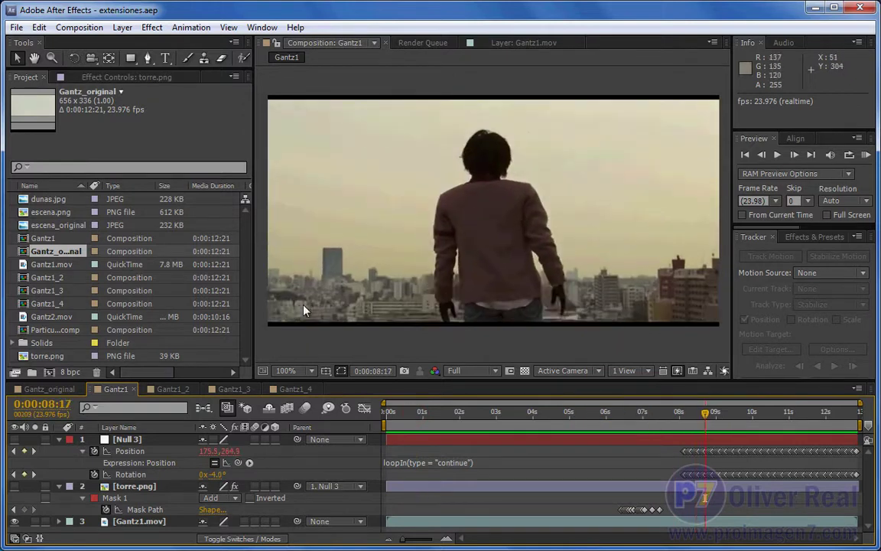
pyautogui.moveTo(705, 414); pyautogui.dragTo(746, 416)
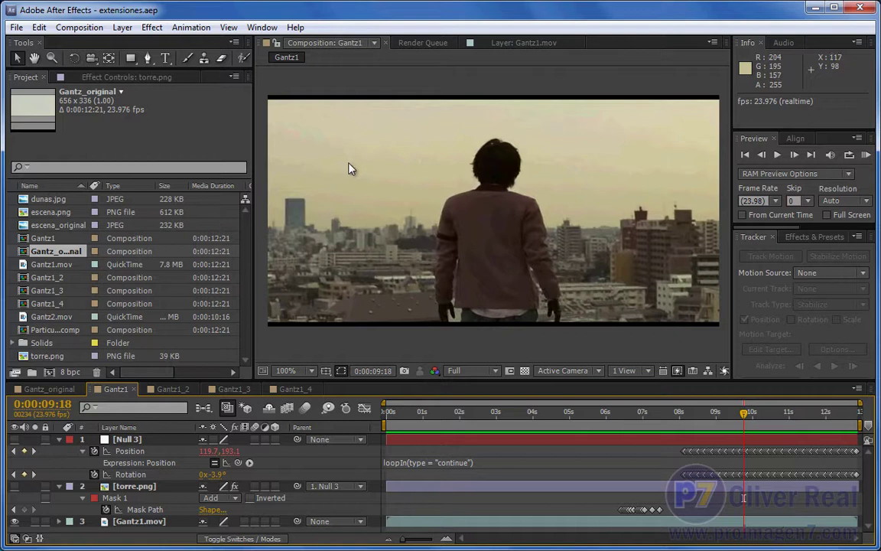
pyautogui.moveTo(743, 413)
pyautogui.mouseDown()
pyautogui.moveTo(696, 415)
pyautogui.moveTo(767, 413)
pyautogui.mouseUp()
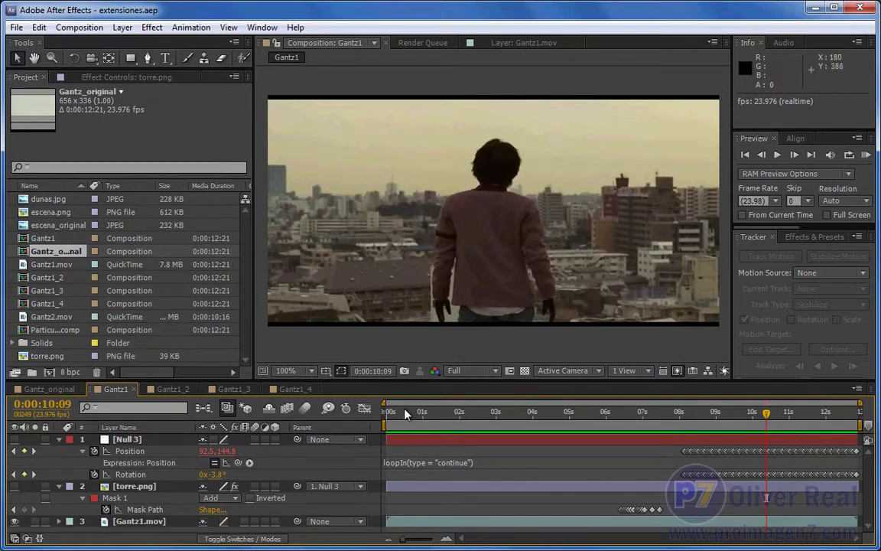
pyautogui.moveTo(410, 414); pyautogui.dragTo(384, 420)
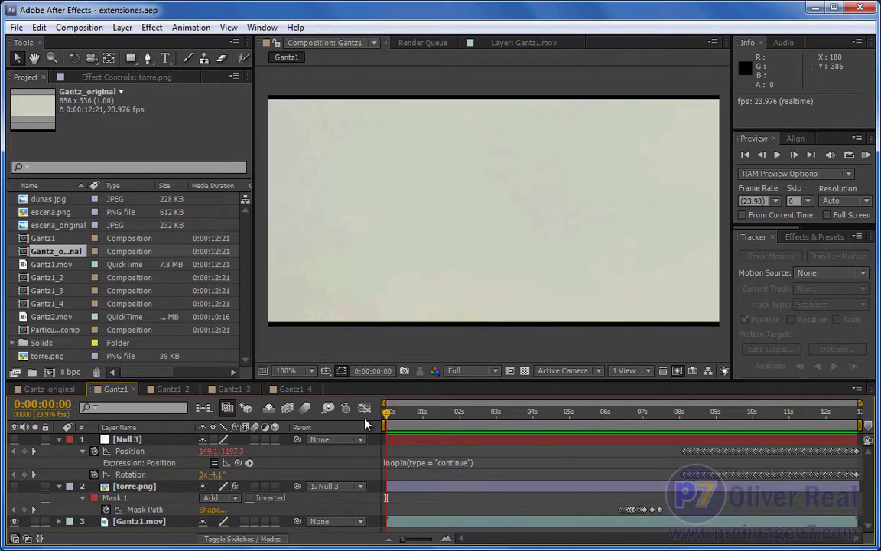
pyautogui.moveTo(413, 414); pyautogui.dragTo(747, 417)
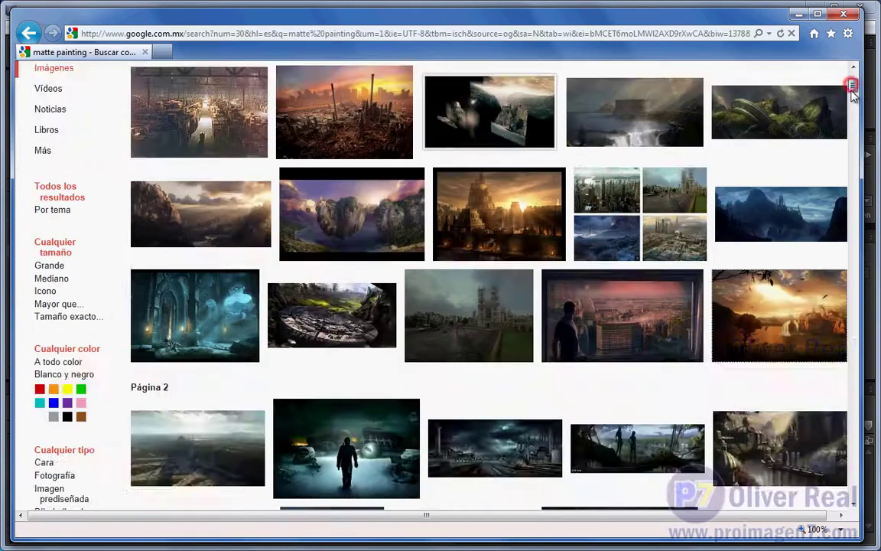
# Scroll through the 'matte painting' image results to the fourth page, previewing enlarged thumbnails
pyautogui.moveTo(852, 80); pyautogui.dragTo(854, 107)
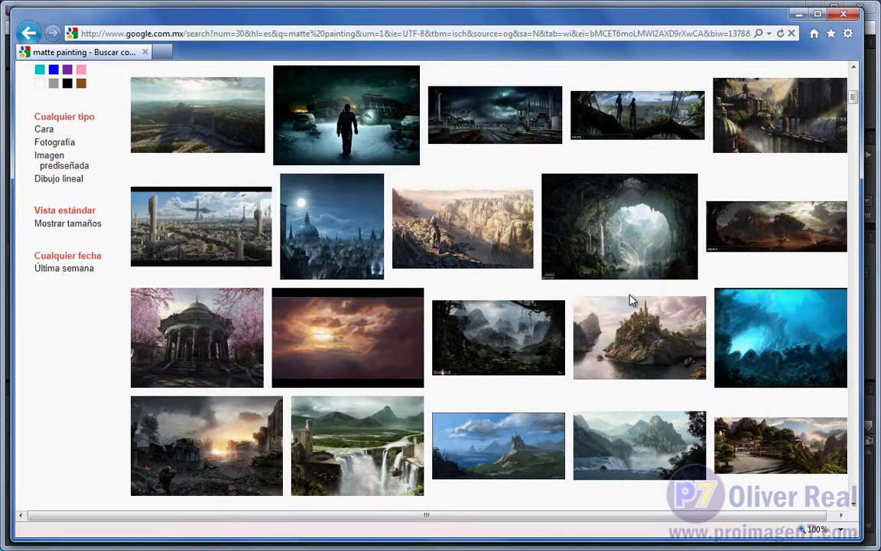
pyautogui.moveTo(649, 341)
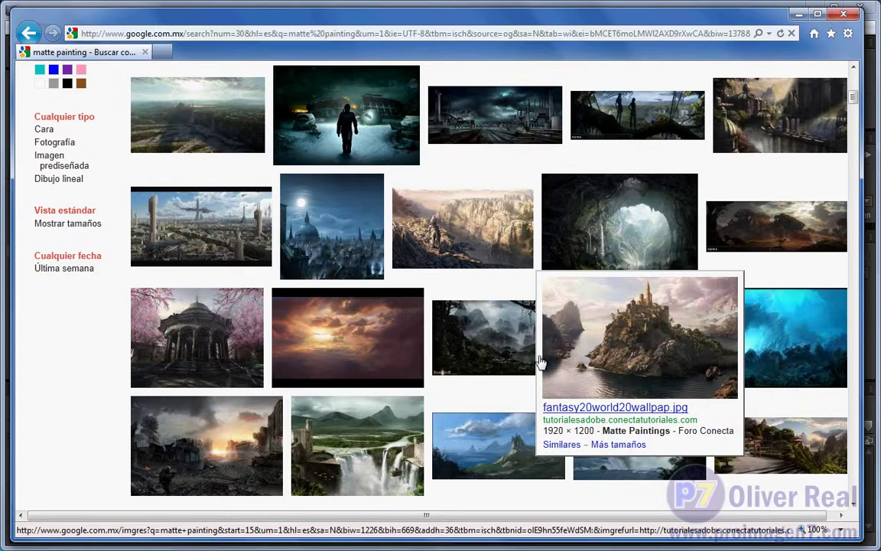
pyautogui.moveTo(397, 436)
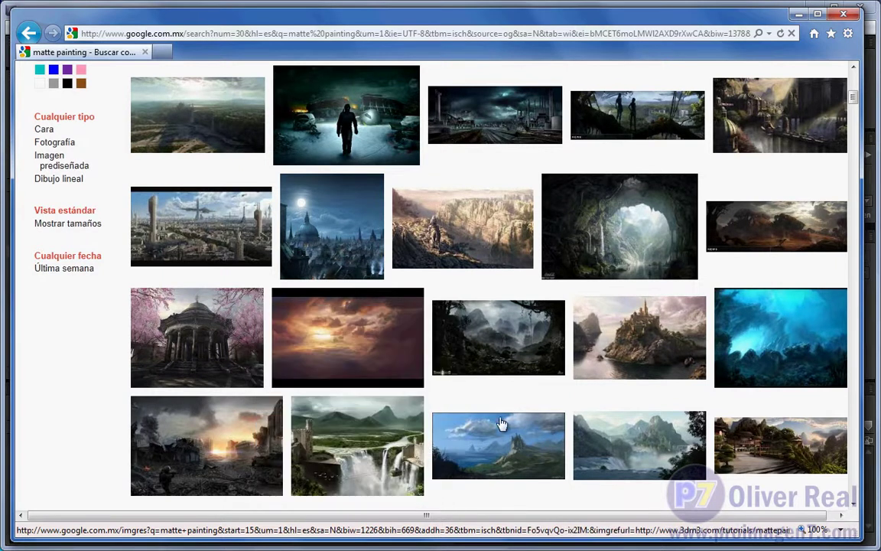
pyautogui.moveTo(467, 406)
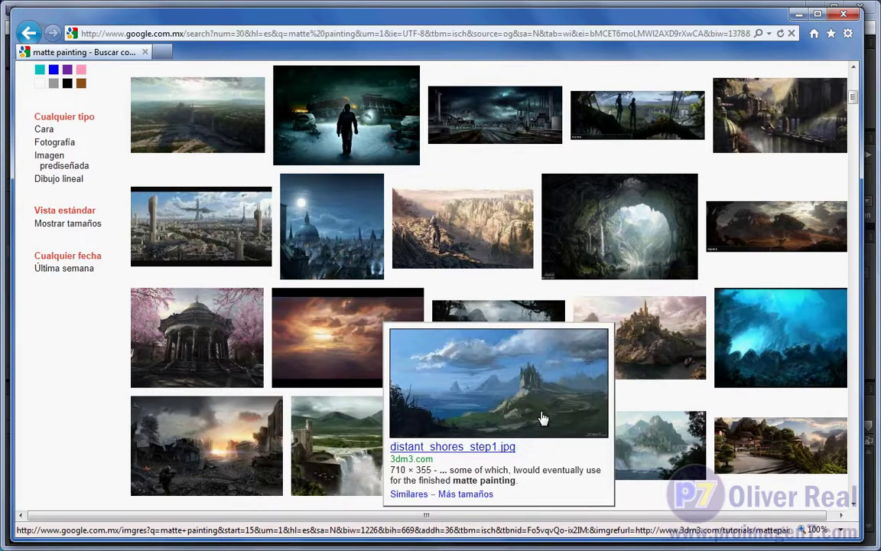
pyautogui.moveTo(854, 101); pyautogui.dragTo(854, 126)
pyautogui.moveTo(577, 411)
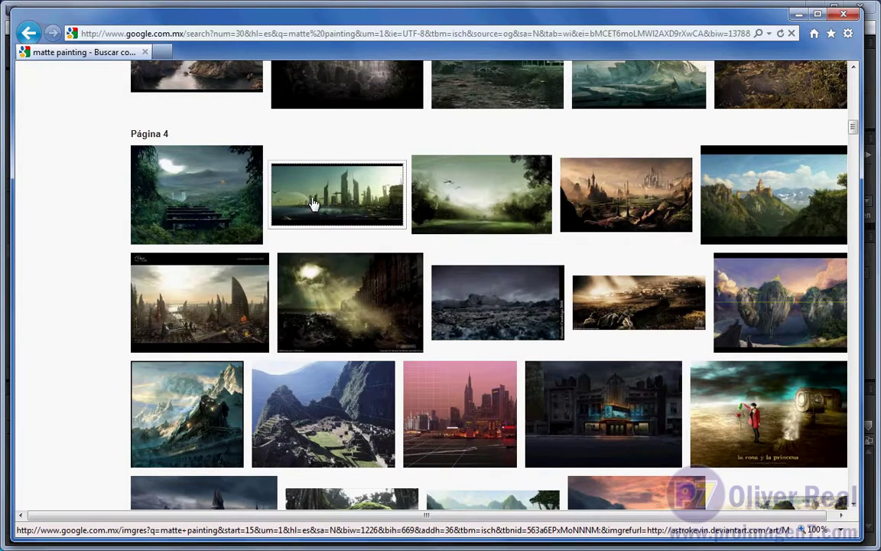
# View more matte painting examples, then minimize Internet Explorer to get back to After Effects
pyautogui.moveTo(352, 195)
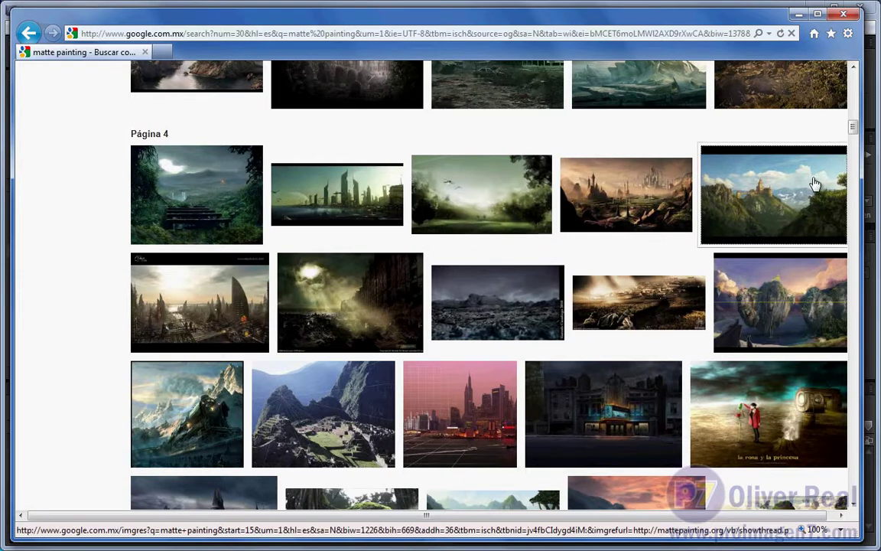
pyautogui.moveTo(854, 130); pyautogui.dragTo(856, 151)
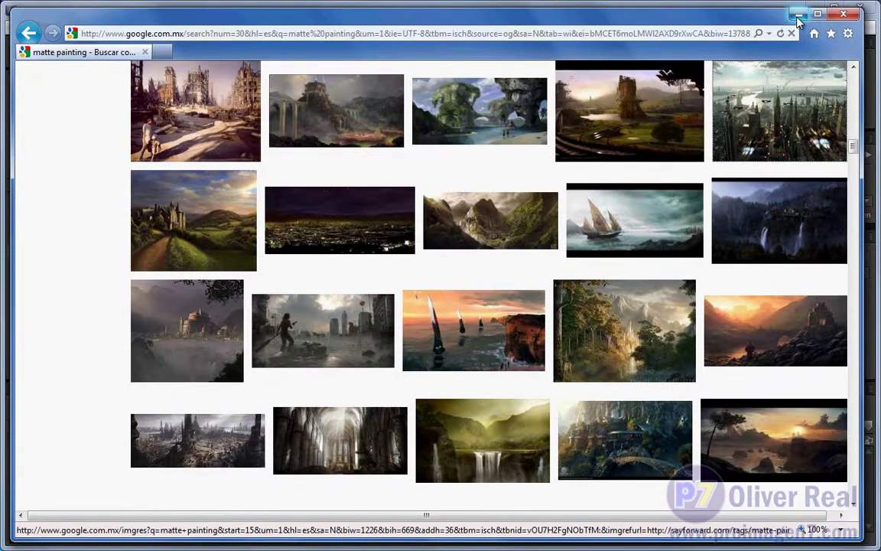
pyautogui.click(797, 16)
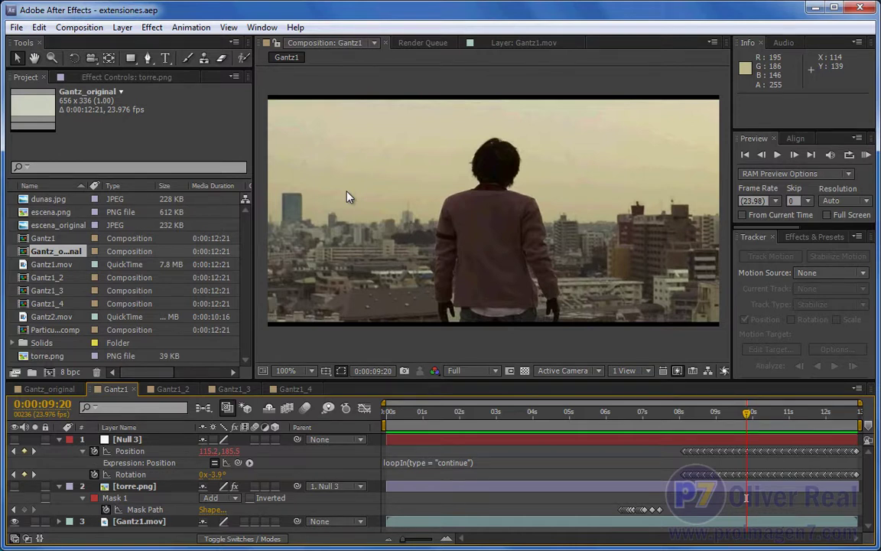
pyautogui.moveTo(403, 413)
pyautogui.mouseDown()
pyautogui.moveTo(743, 425)
pyautogui.moveTo(667, 444)
pyautogui.mouseUp()
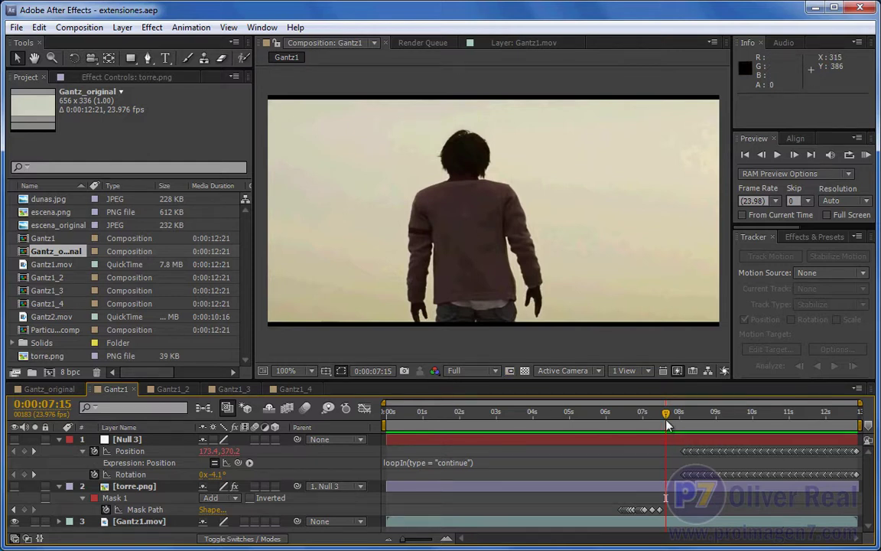
pyautogui.moveTo(673, 419); pyautogui.dragTo(644, 414)
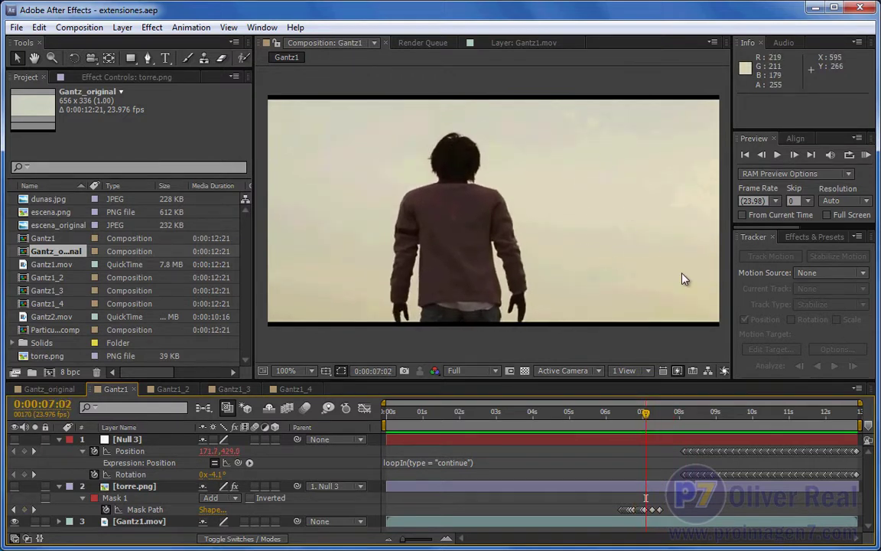
pyautogui.moveTo(646, 413); pyautogui.dragTo(621, 417)
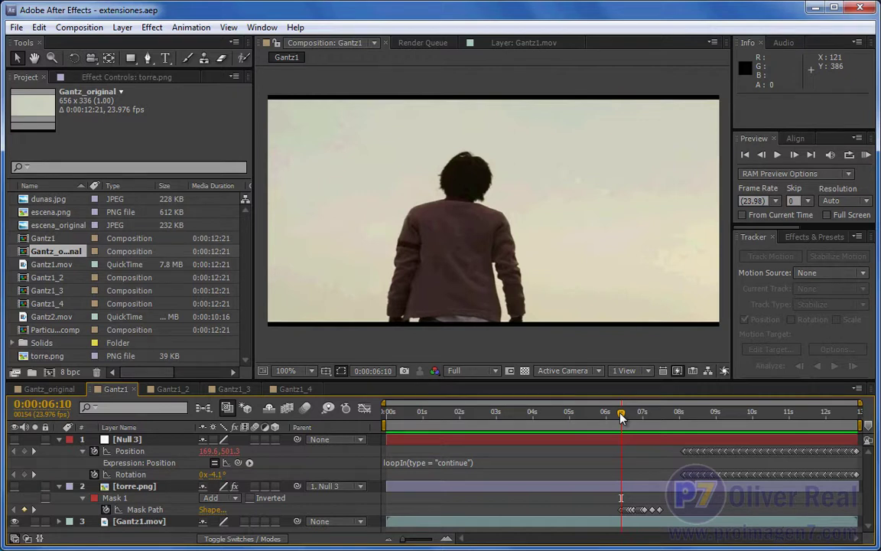
pyautogui.moveTo(621, 417)
pyautogui.mouseDown()
pyautogui.moveTo(396, 427)
pyautogui.moveTo(841, 427)
pyautogui.mouseUp()
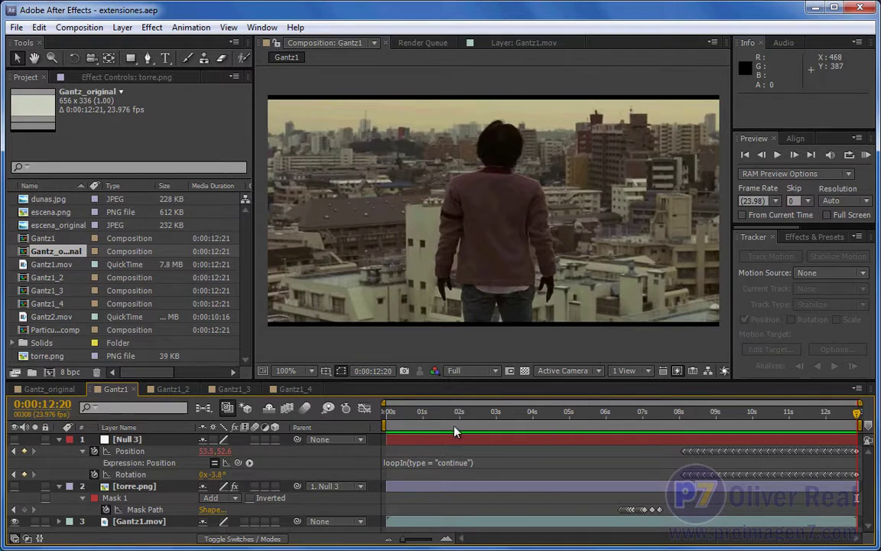
pyautogui.moveTo(400, 417)
pyautogui.mouseDown()
pyautogui.moveTo(599, 439)
pyautogui.moveTo(766, 440)
pyautogui.mouseUp()
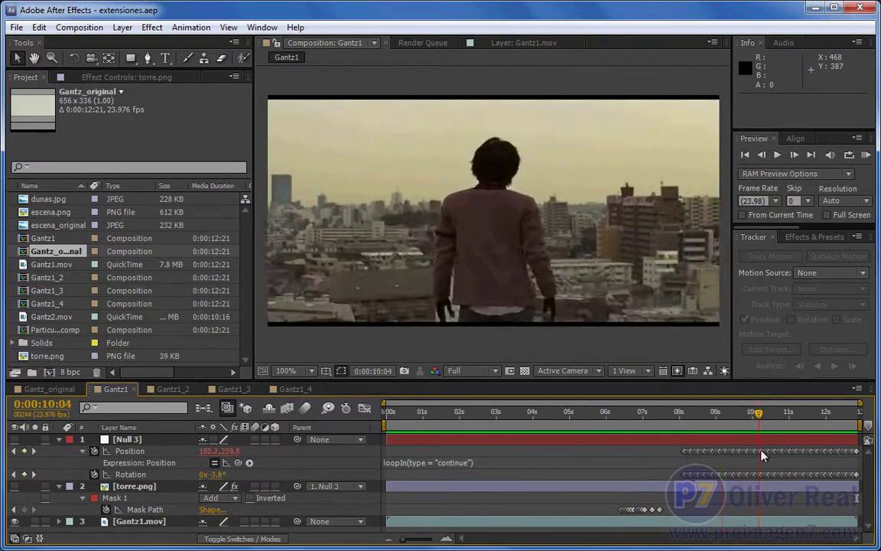
pyautogui.click(138, 521)
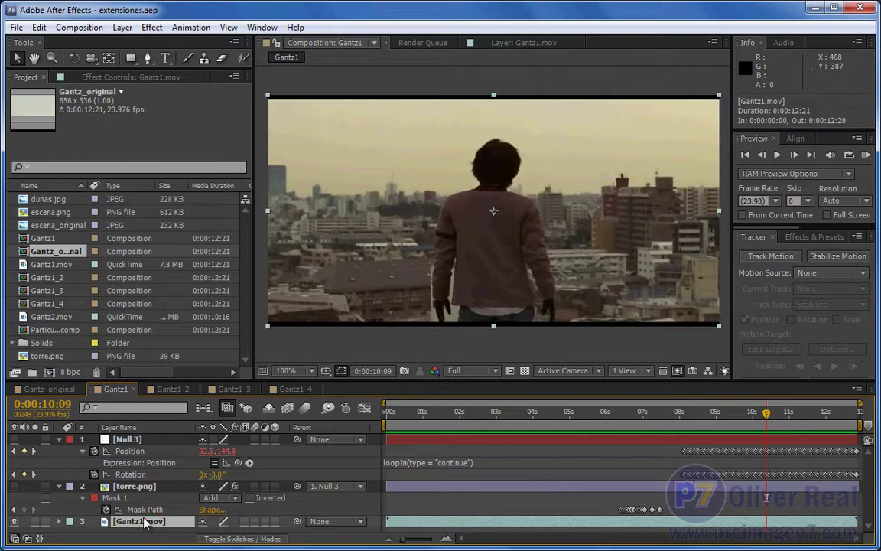
pyautogui.press('u')
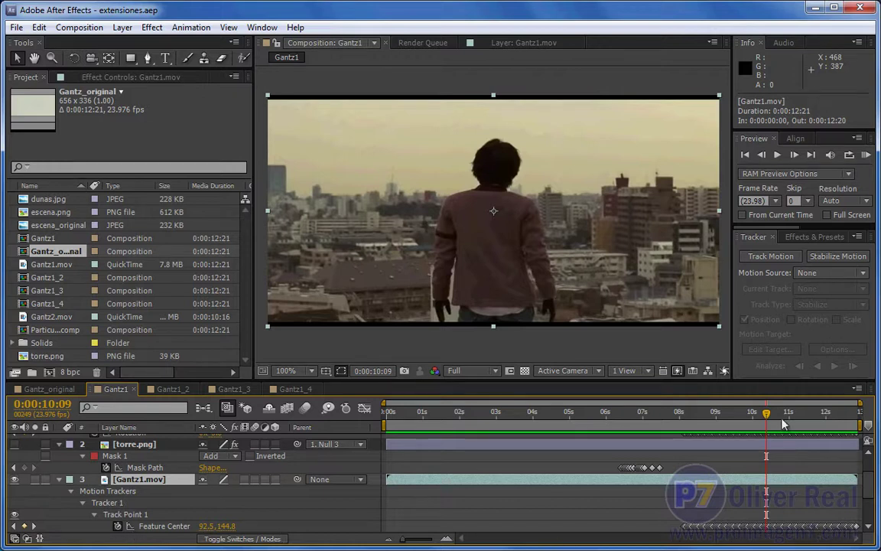
pyautogui.moveTo(717, 413)
pyautogui.mouseDown()
pyautogui.moveTo(684, 413)
pyautogui.moveTo(753, 426)
pyautogui.mouseUp()
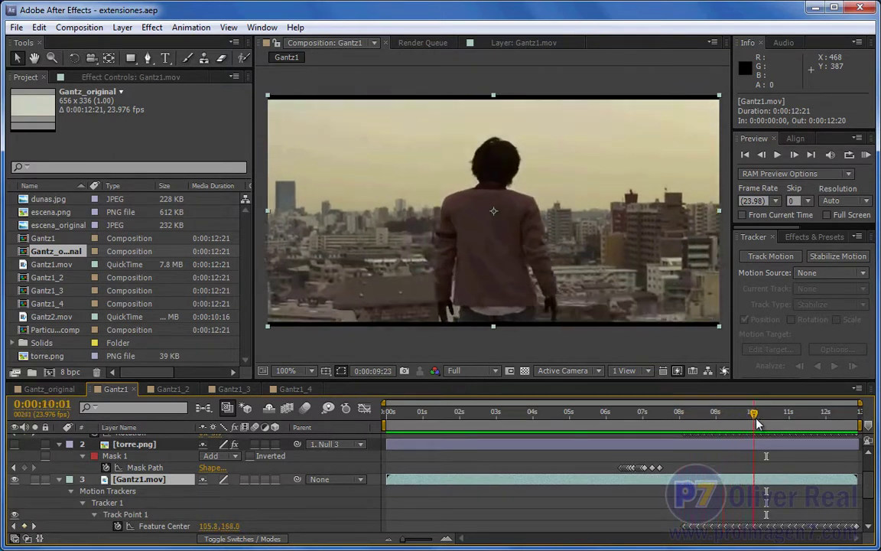
pyautogui.click(161, 526)
pyautogui.moveTo(754, 417); pyautogui.dragTo(676, 433)
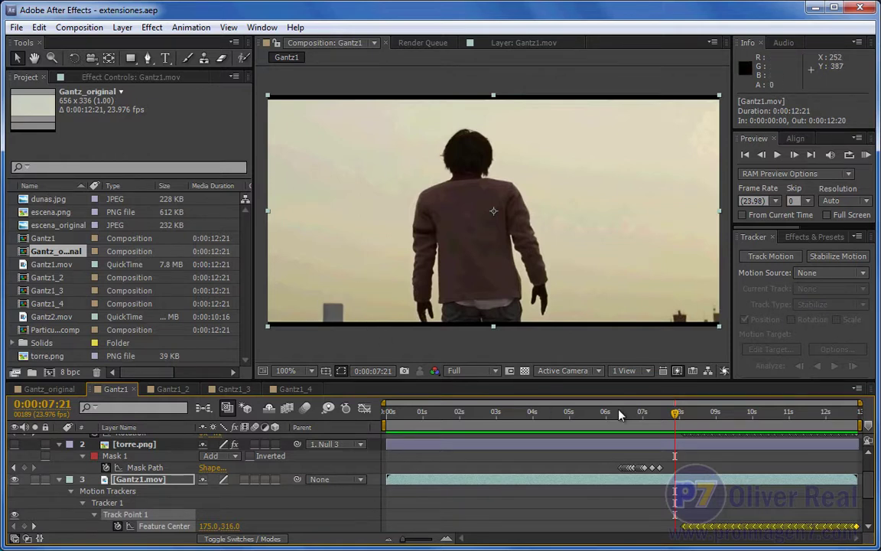
pyautogui.moveTo(676, 412); pyautogui.dragTo(783, 423)
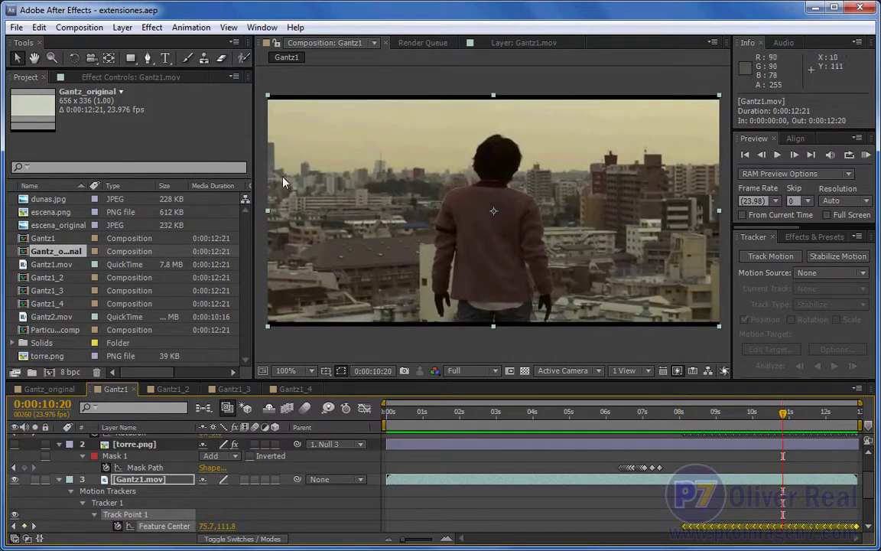
pyautogui.moveTo(781, 414); pyautogui.dragTo(698, 428)
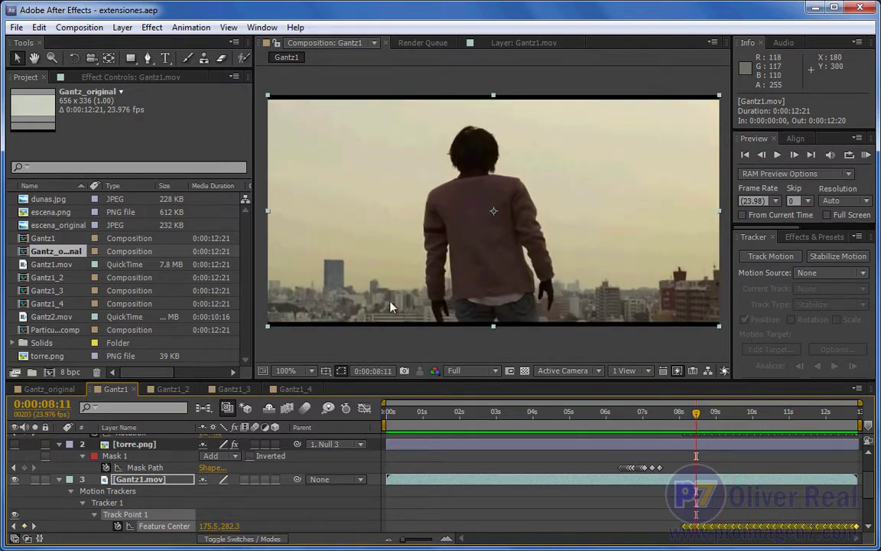
pyautogui.moveTo(698, 416); pyautogui.dragTo(856, 413)
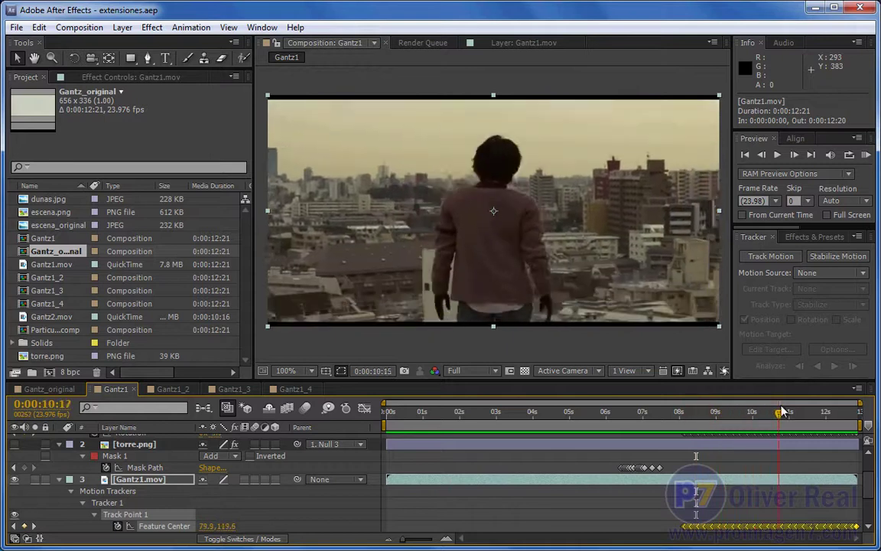
pyautogui.moveTo(856, 414); pyautogui.dragTo(694, 417)
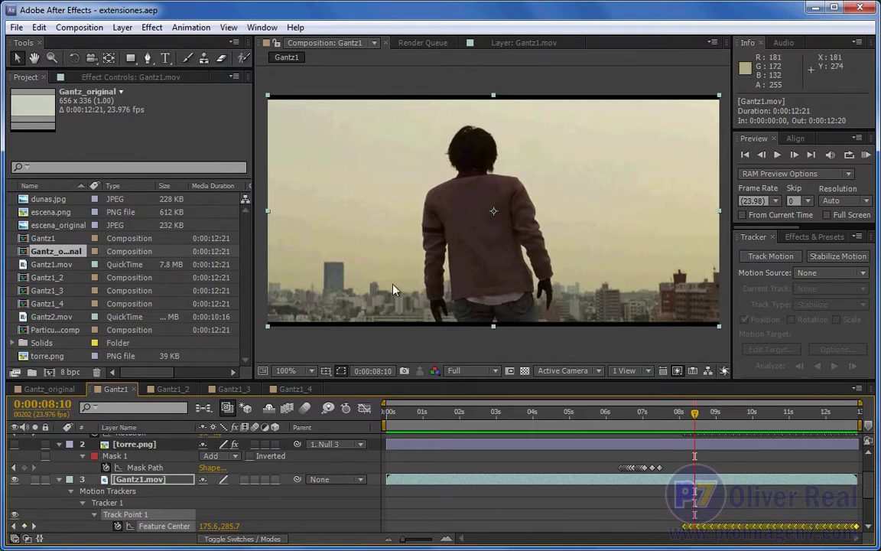
pyautogui.moveTo(692, 411)
pyautogui.mouseDown()
pyautogui.moveTo(877, 432)
pyautogui.moveTo(684, 442)
pyautogui.mouseUp()
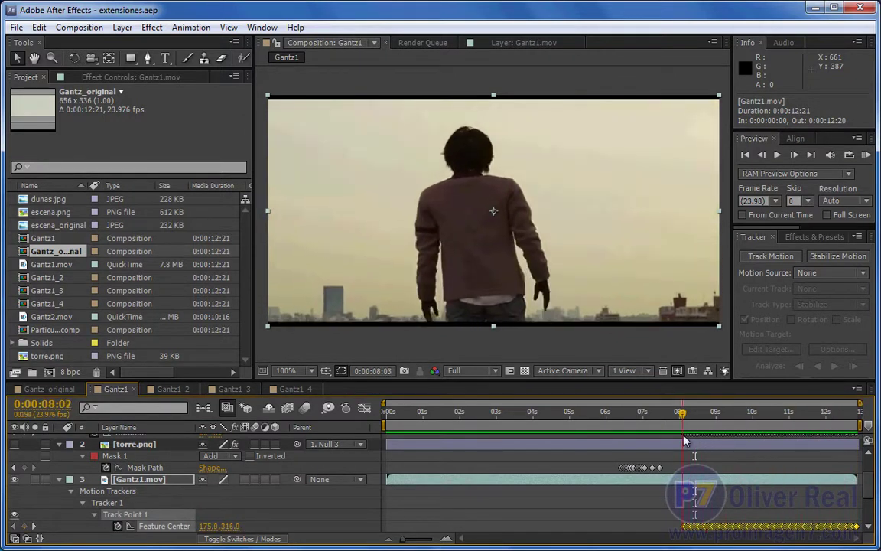
pyautogui.moveTo(684, 441); pyautogui.dragTo(686, 442)
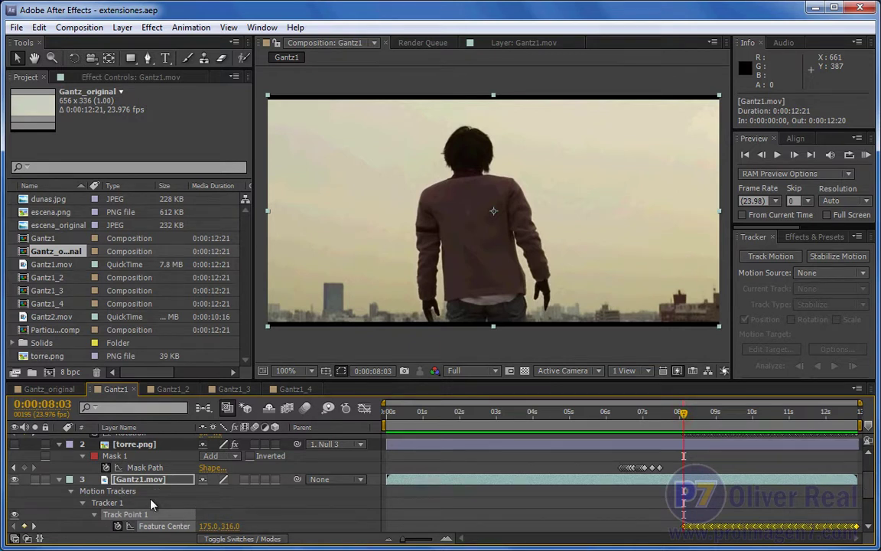
# Reveal Null 3's tracked Position and Rotation keyframes and scrub to about 9:08 to check the track
pyautogui.scroll(3, 787, 435)
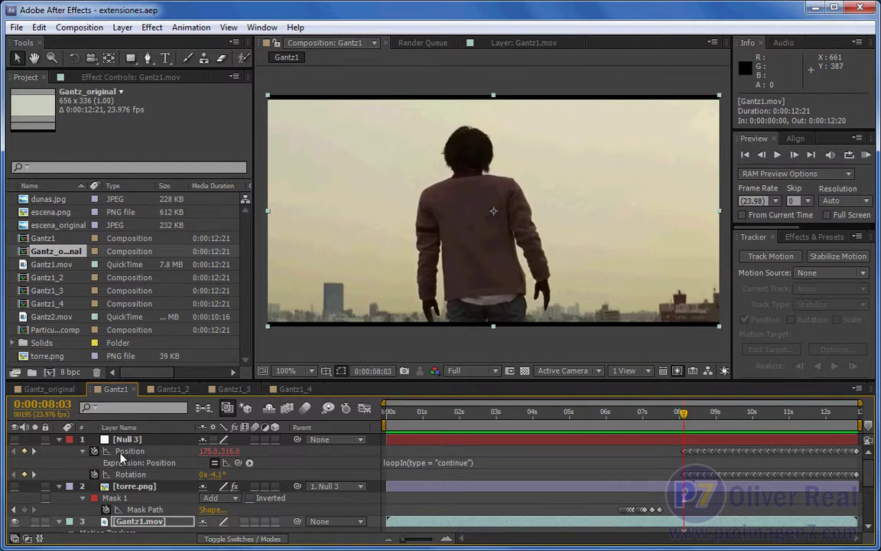
pyautogui.click(129, 451)
pyautogui.click(128, 474)
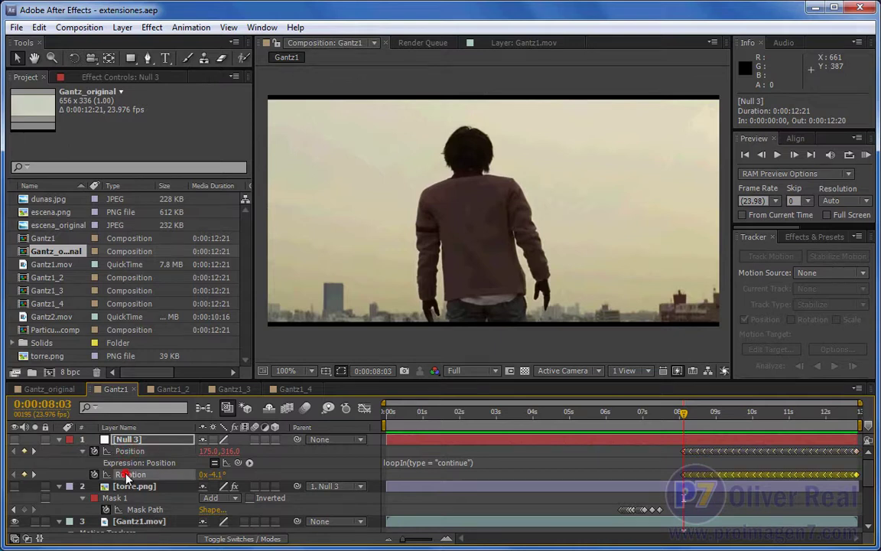
pyautogui.click(125, 440)
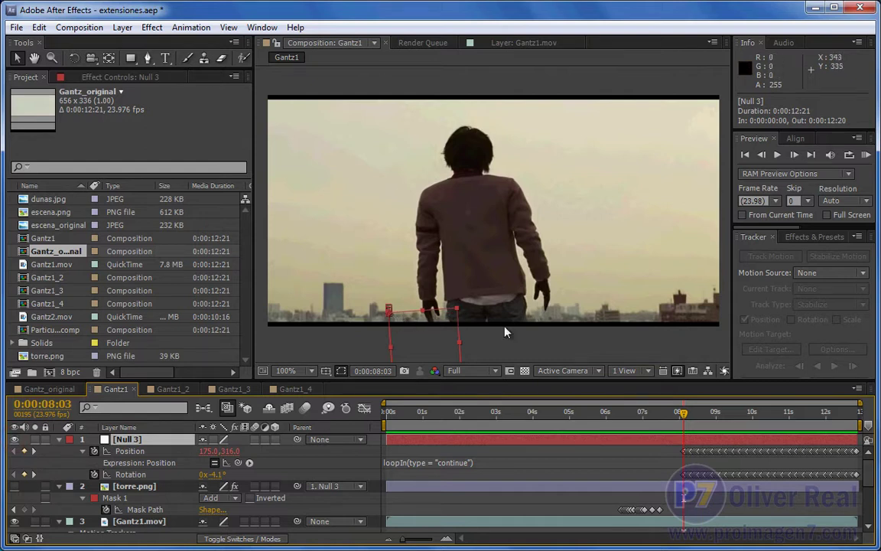
pyautogui.moveTo(683, 413)
pyautogui.mouseDown()
pyautogui.moveTo(715, 415)
pyautogui.moveTo(693, 431)
pyautogui.moveTo(703, 428)
pyautogui.mouseUp()
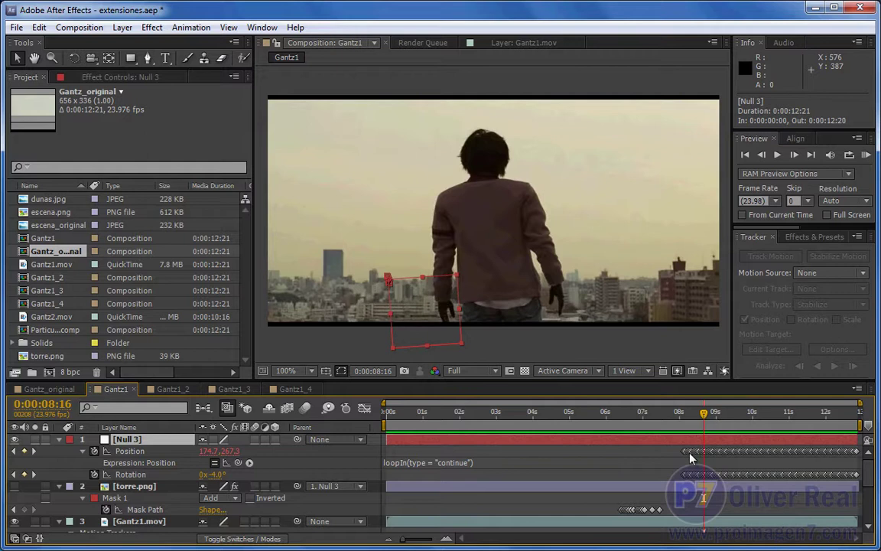
pyautogui.moveTo(403, 540); pyautogui.dragTo(429, 544)
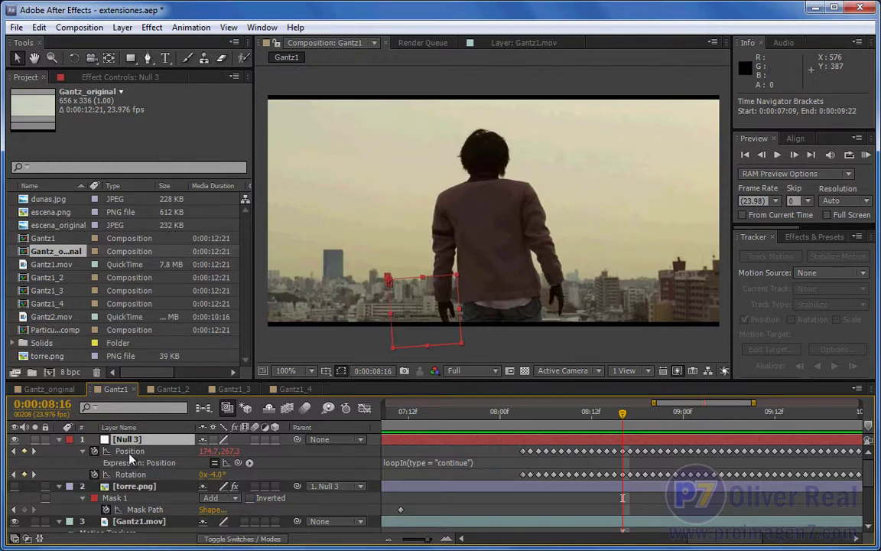
pyautogui.moveTo(622, 414); pyautogui.dragTo(529, 422)
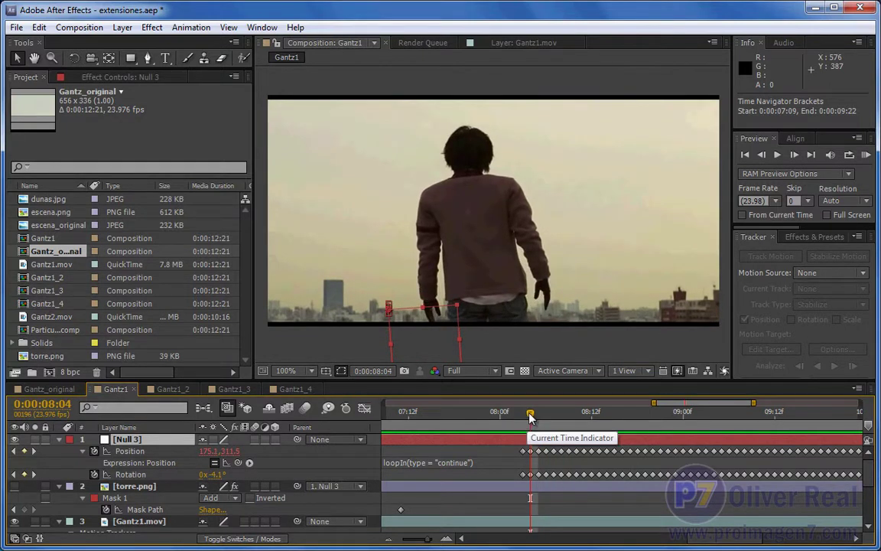
pyautogui.moveTo(531, 458)
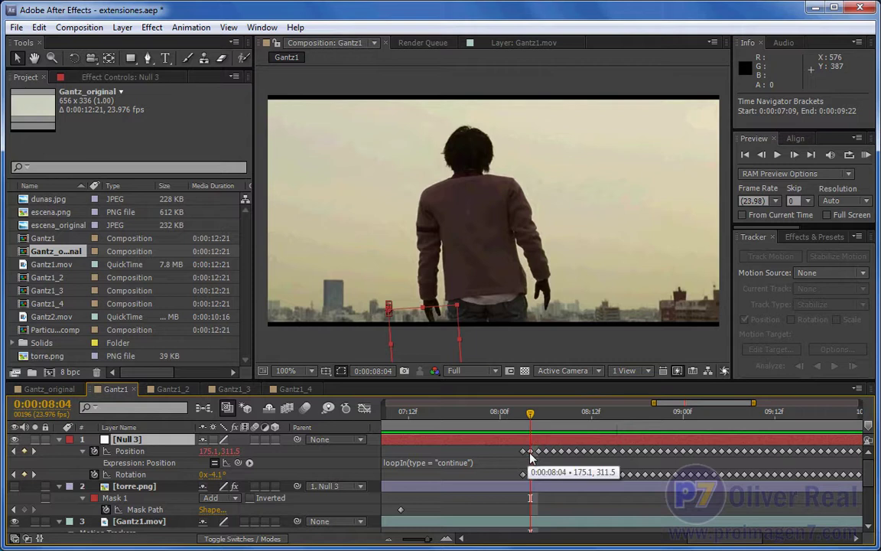
pyautogui.click(526, 411)
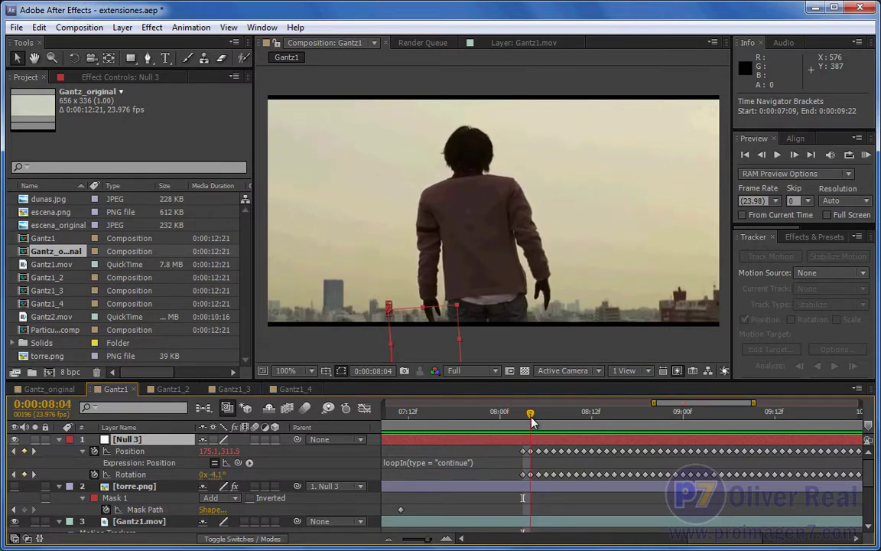
pyautogui.moveTo(522, 426); pyautogui.dragTo(421, 436)
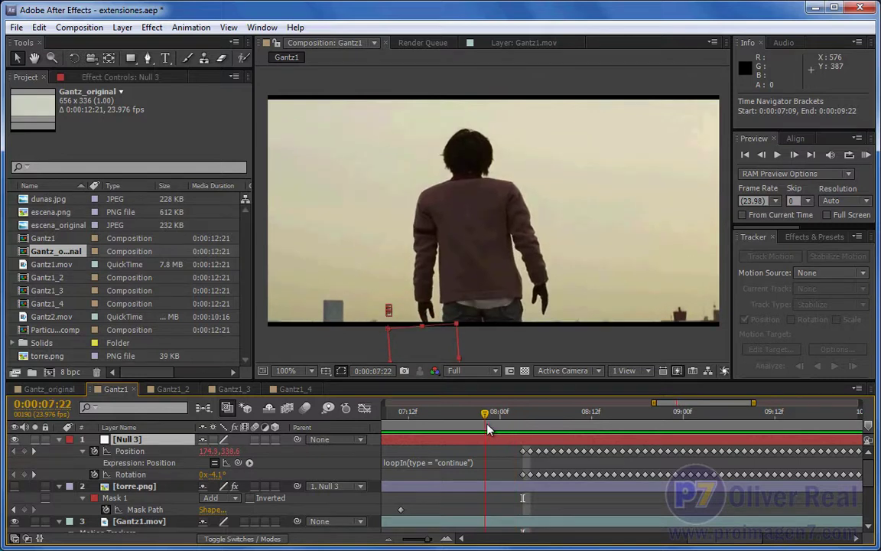
pyautogui.press('space')
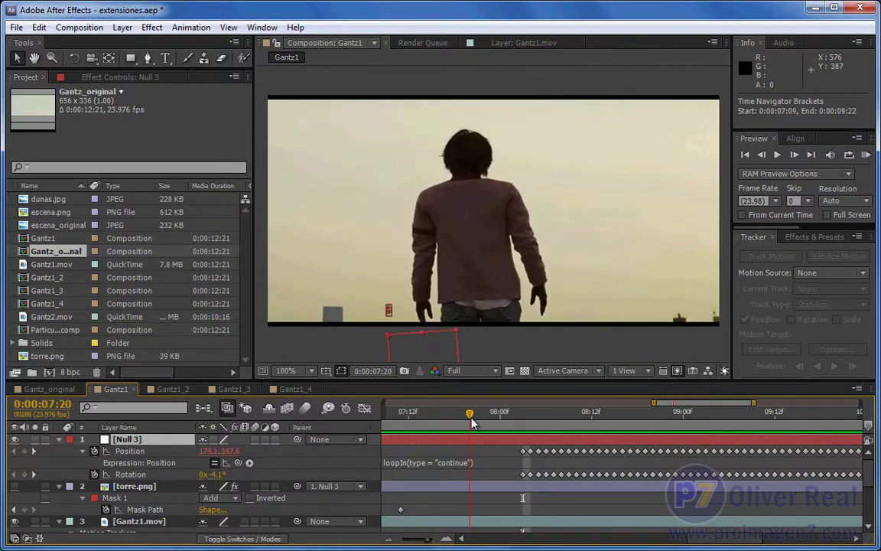
pyautogui.click(215, 463)
pyautogui.moveTo(474, 426); pyautogui.dragTo(529, 436)
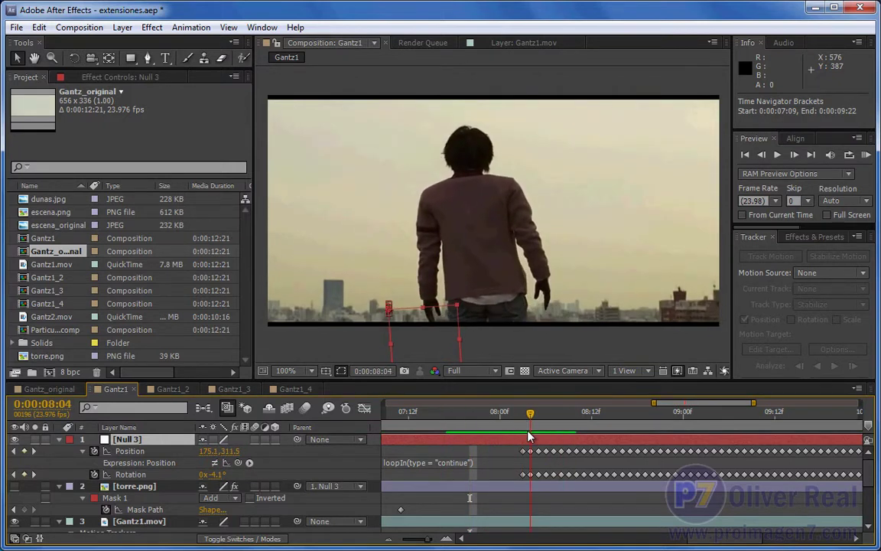
pyautogui.moveTo(532, 437); pyautogui.dragTo(523, 436)
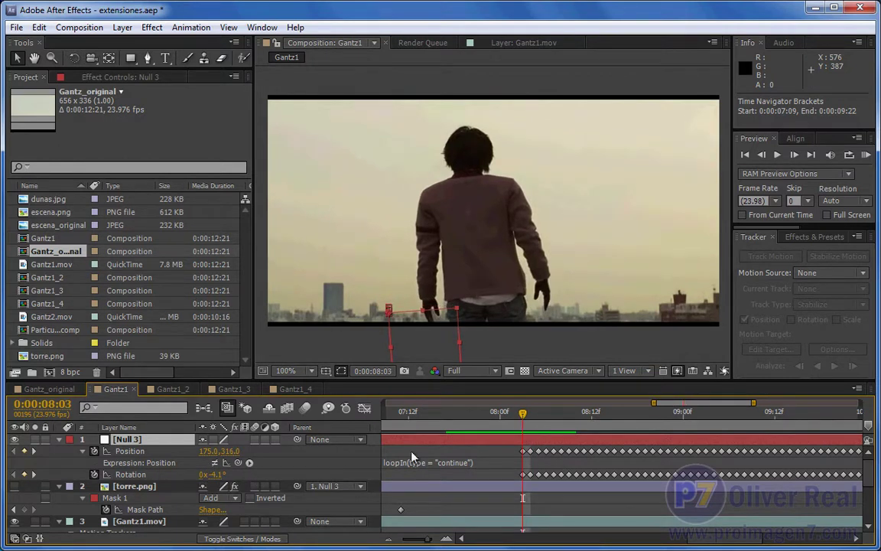
pyautogui.moveTo(525, 413); pyautogui.dragTo(507, 416)
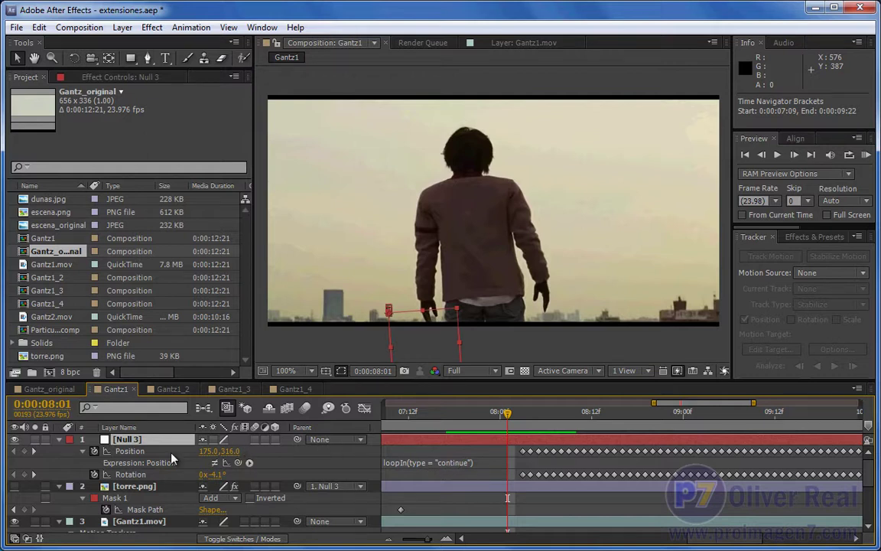
pyautogui.click(214, 463)
pyautogui.moveTo(511, 421)
pyautogui.mouseDown()
pyautogui.moveTo(533, 419)
pyautogui.moveTo(494, 423)
pyautogui.moveTo(546, 419)
pyautogui.mouseUp()
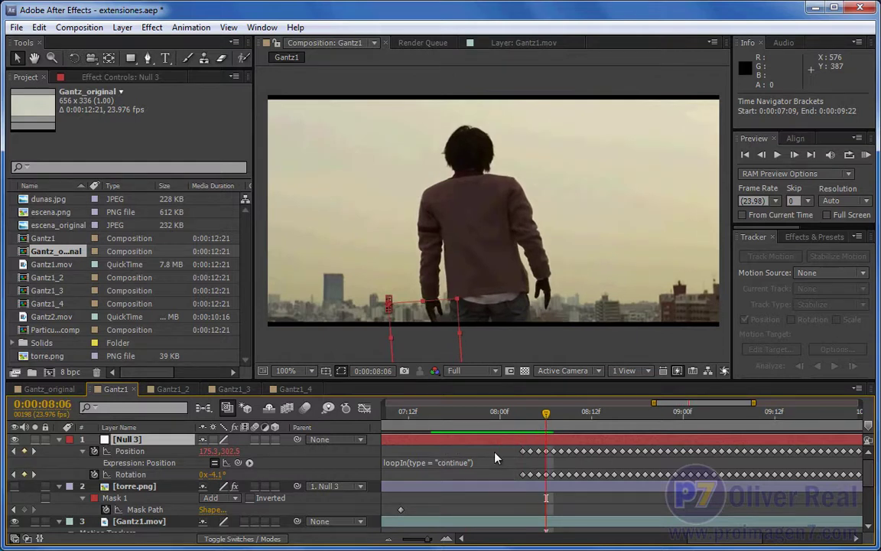
pyautogui.moveTo(427, 538); pyautogui.dragTo(391, 540)
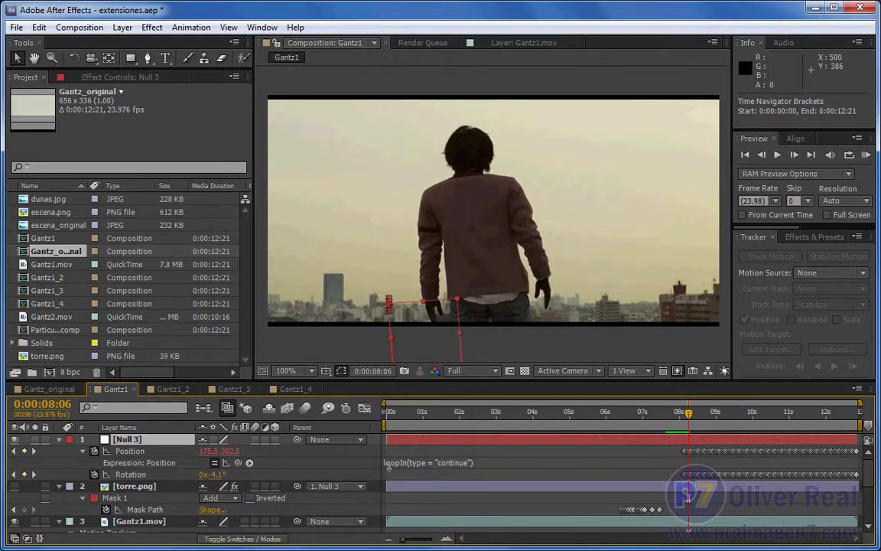
# Make the torre.png Eiffel Tower layer visible at frame 08:18
pyautogui.click(858, 413)
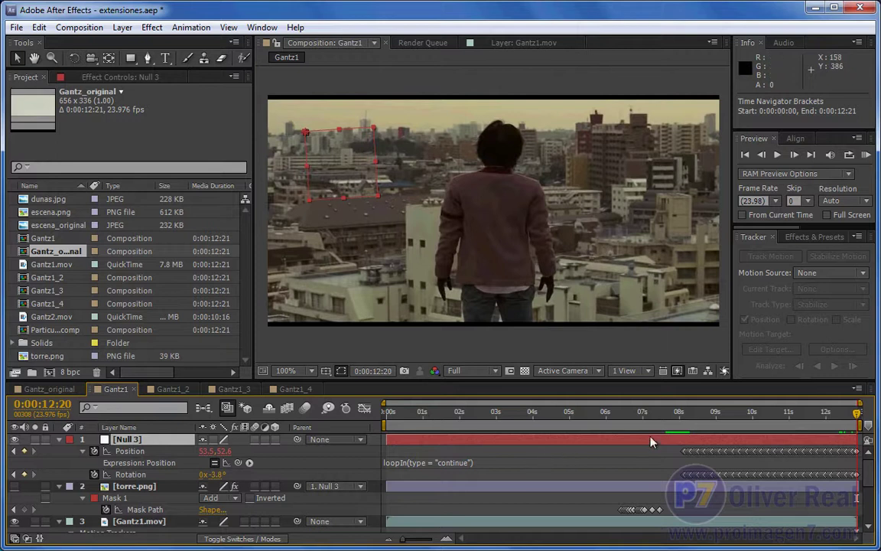
pyautogui.click(705, 419)
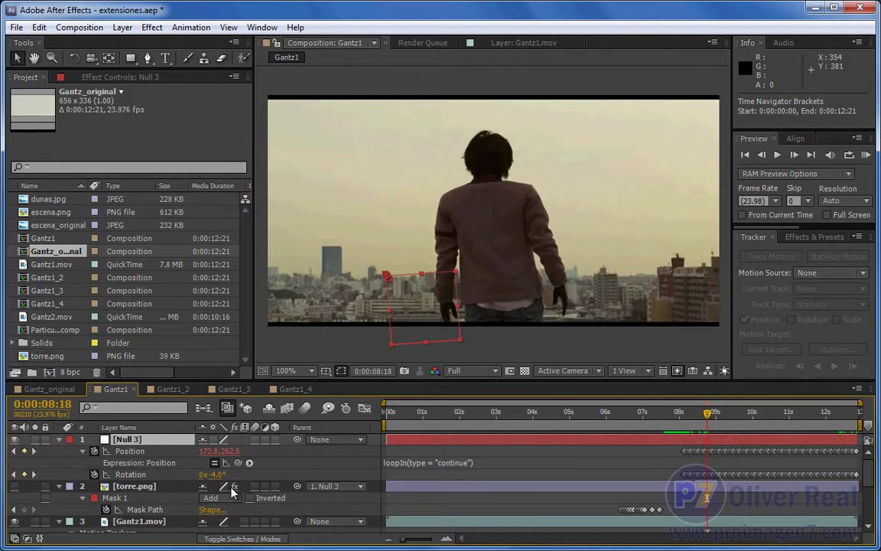
pyautogui.click(134, 486)
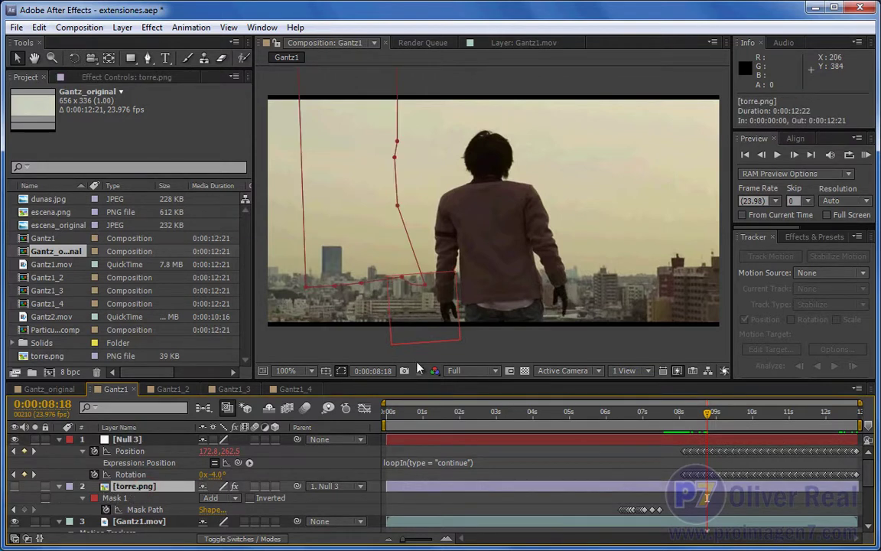
pyautogui.click(15, 487)
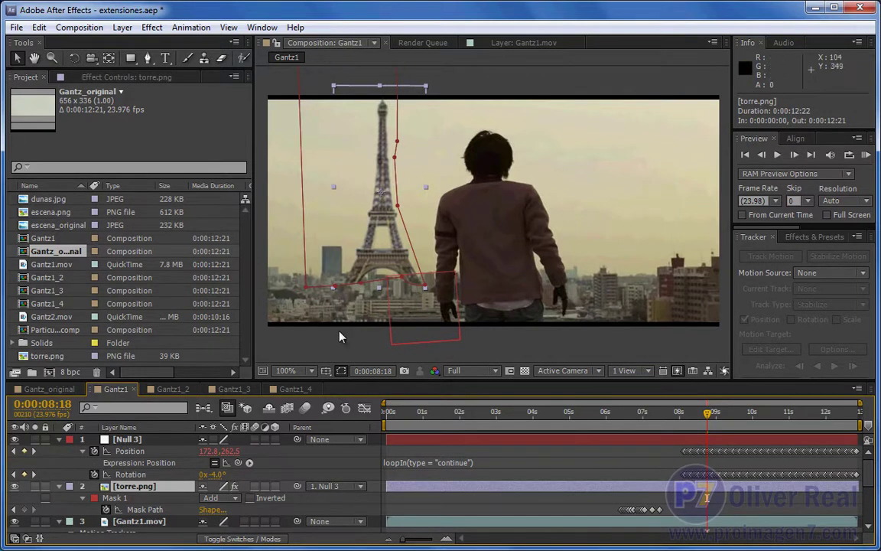
# Scrub from about 2:17 to 08:07 to check the tower's mask and tracking
pyautogui.click(487, 415)
pyautogui.moveTo(486, 416)
pyautogui.mouseDown()
pyautogui.moveTo(629, 417)
pyautogui.moveTo(624, 425)
pyautogui.mouseUp()
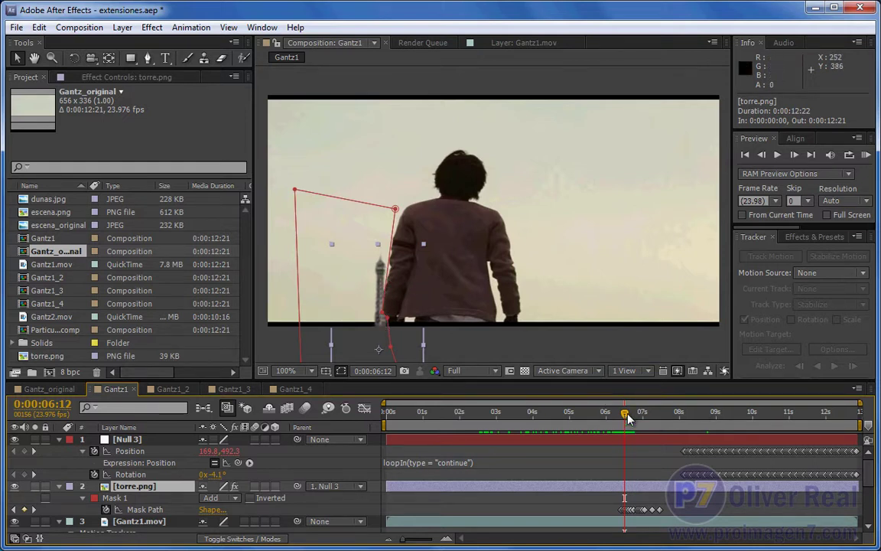
pyautogui.moveTo(627, 418); pyautogui.dragTo(644, 425)
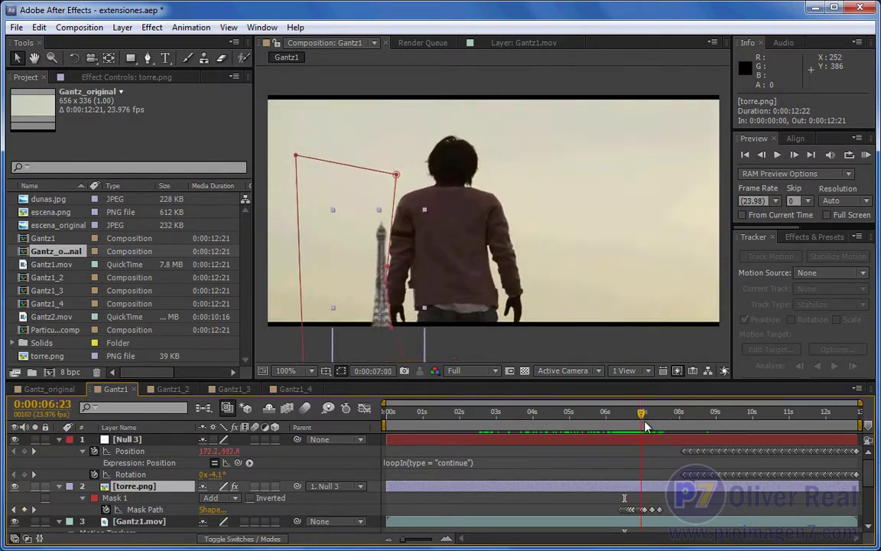
pyautogui.moveTo(645, 426); pyautogui.dragTo(690, 421)
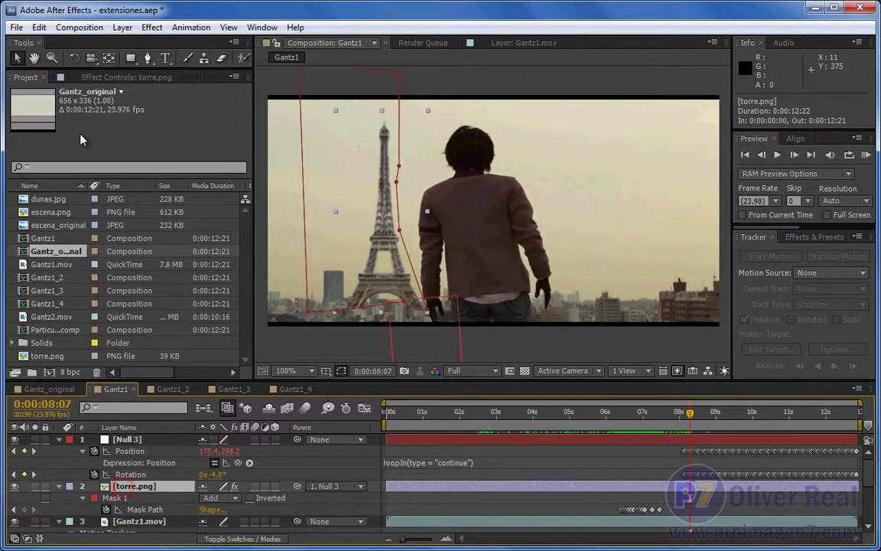
# In torre.png's effect settings, toggle the tower's effects off and back on to compare
pyautogui.click(89, 74)
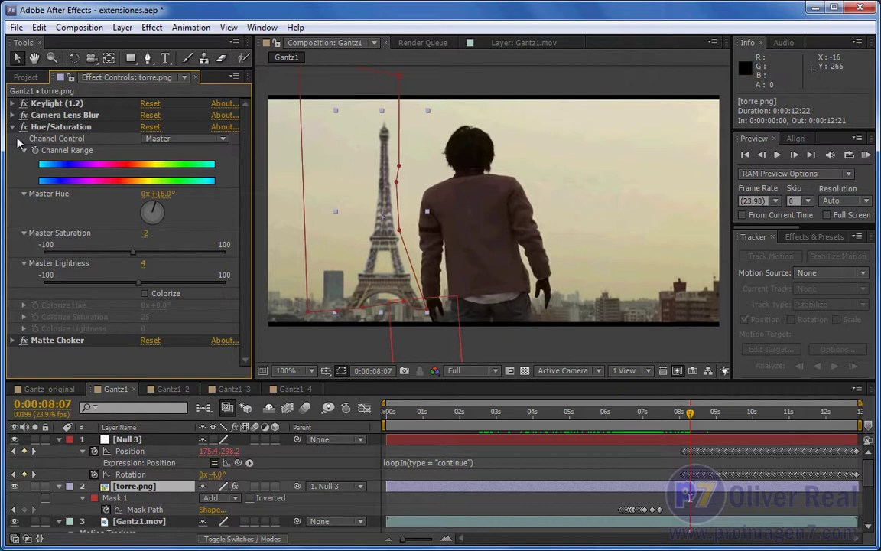
pyautogui.click(12, 127)
pyautogui.click(234, 487)
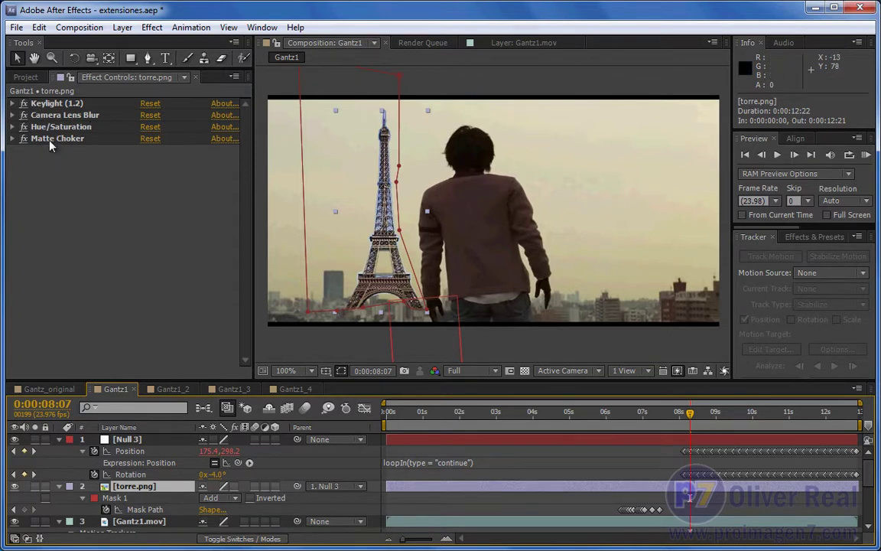
pyautogui.click(235, 486)
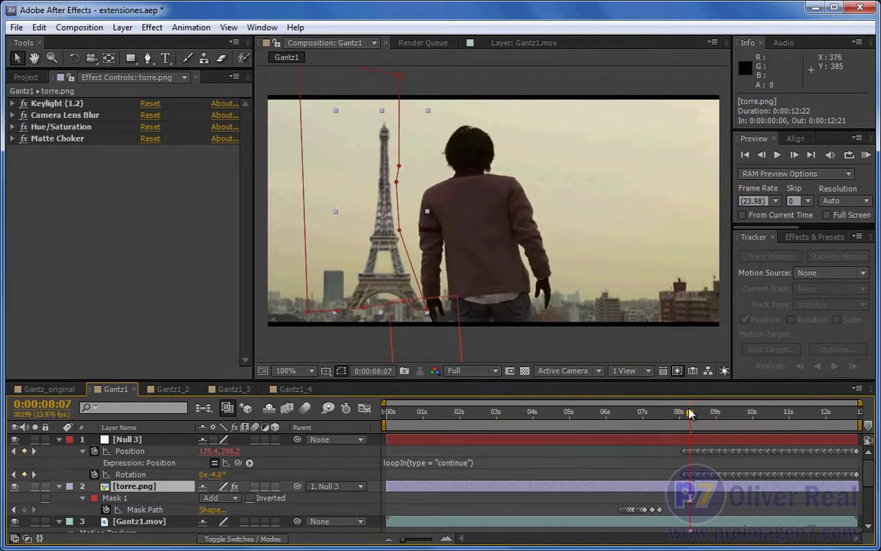
pyautogui.moveTo(690, 413); pyautogui.dragTo(725, 413)
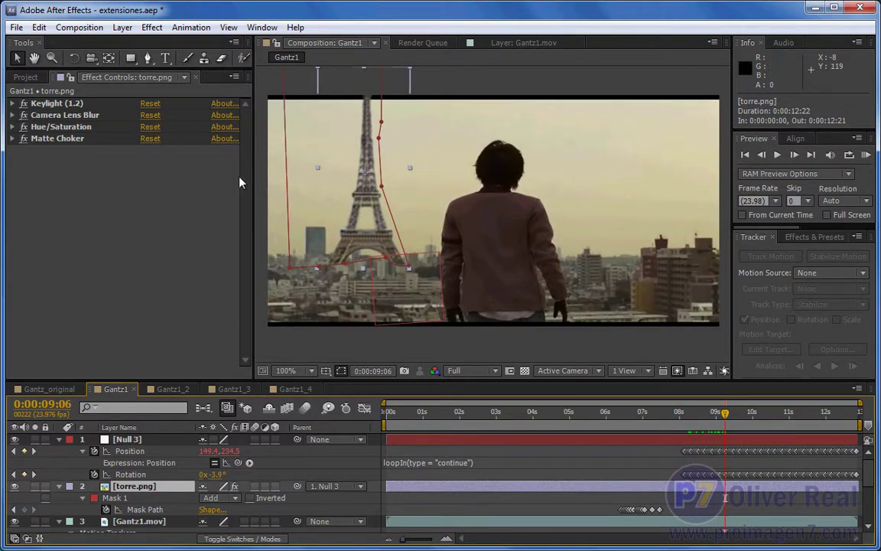
# Lower Camera Lens Blur's Blur Radius from 1.4 to 0.8 at about nine seconds
pyautogui.click(12, 115)
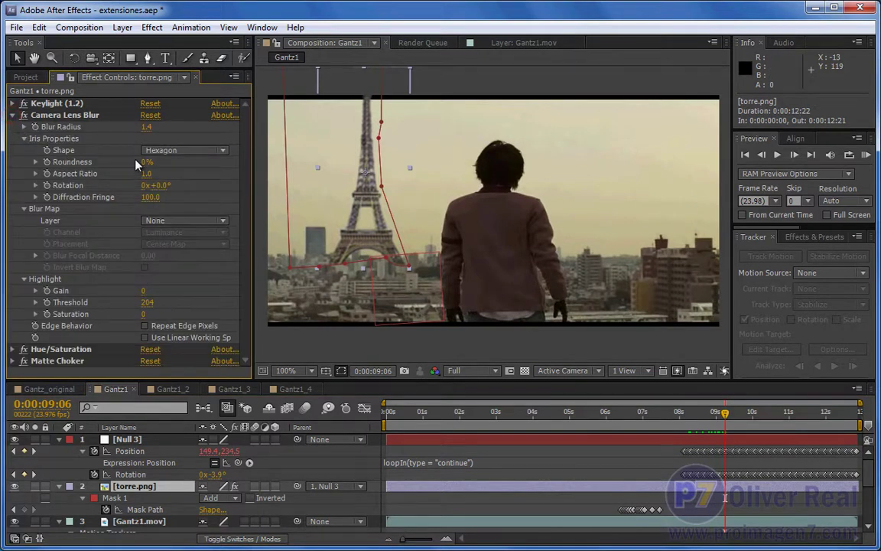
pyautogui.click(147, 129)
pyautogui.moveTo(147, 130); pyautogui.dragTo(148, 131)
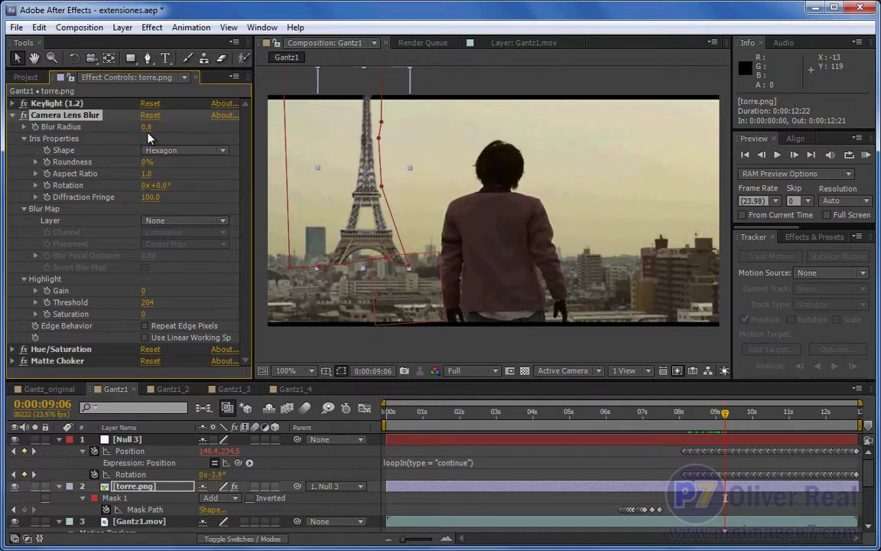
pyautogui.click(268, 339)
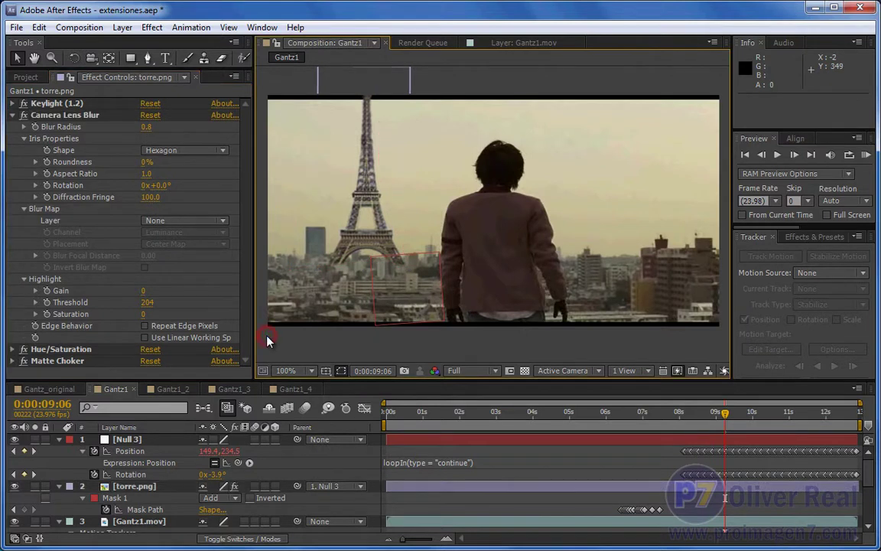
pyautogui.click(12, 115)
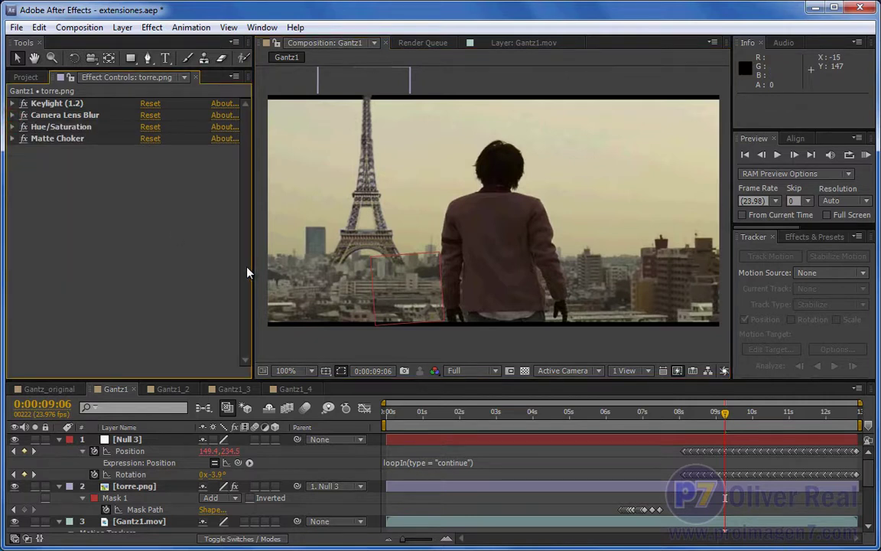
pyautogui.click(140, 491)
pyautogui.click(297, 486)
pyautogui.moveTo(242, 464); pyautogui.dragTo(133, 443)
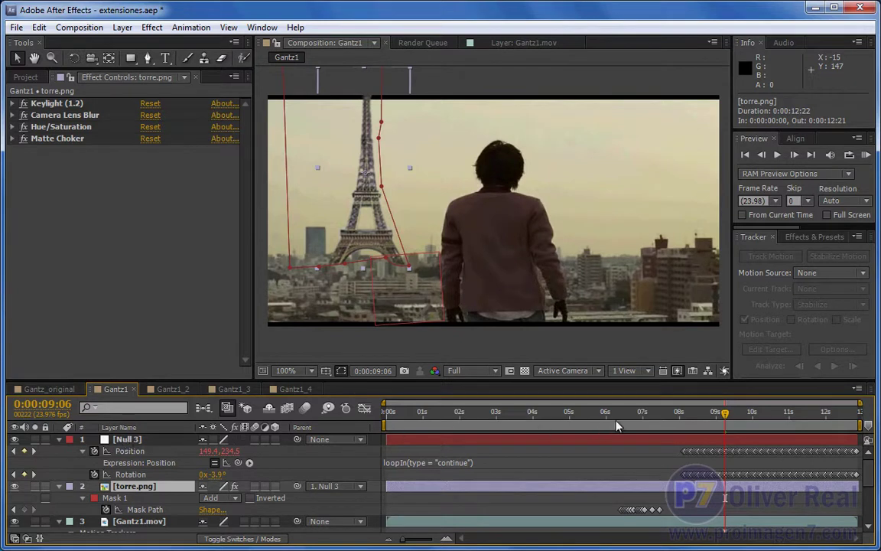
pyautogui.click(682, 414)
pyautogui.moveTo(683, 417)
pyautogui.mouseDown()
pyautogui.moveTo(698, 429)
pyautogui.moveTo(767, 427)
pyautogui.moveTo(749, 436)
pyautogui.moveTo(694, 417)
pyautogui.mouseUp()
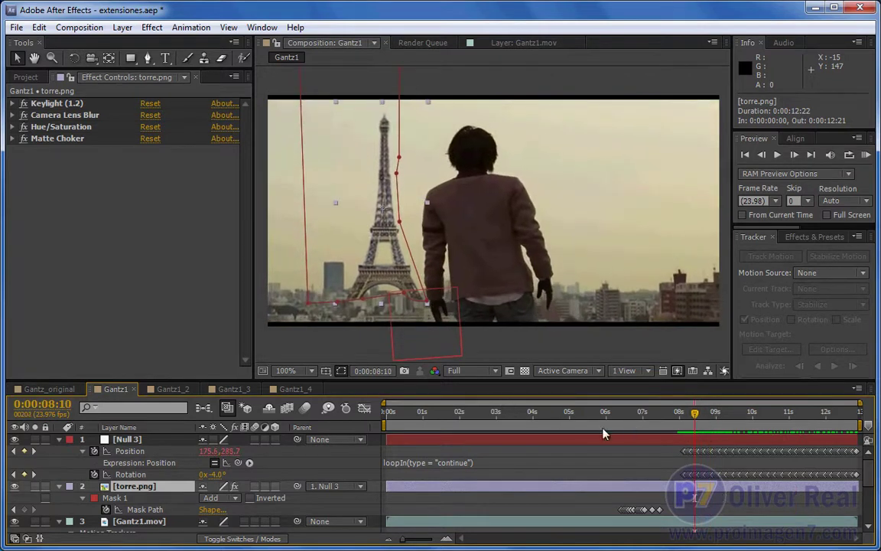
pyautogui.click(688, 431)
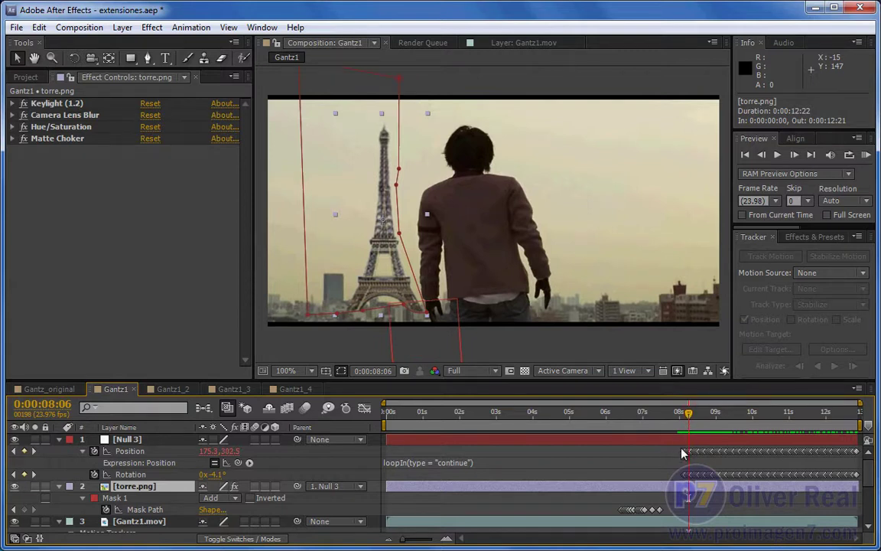
pyautogui.moveTo(688, 414)
pyautogui.mouseDown()
pyautogui.moveTo(468, 436)
pyautogui.moveTo(354, 388)
pyautogui.mouseUp()
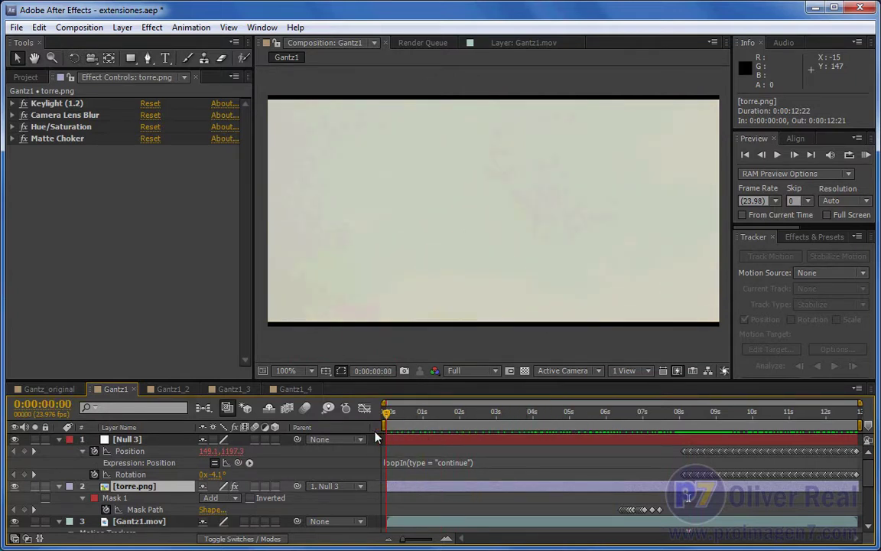
pyautogui.press(',')
pyautogui.press(',')
pyautogui.press(',')
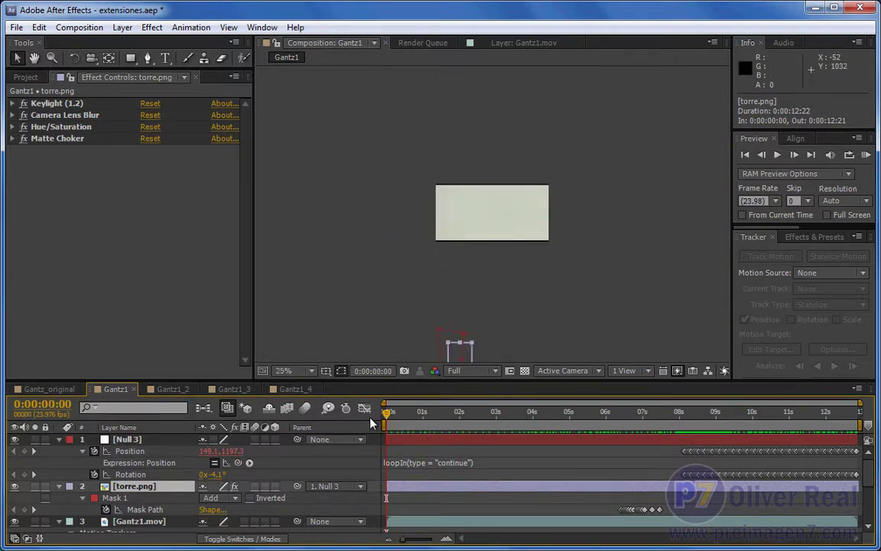
pyautogui.moveTo(389, 419)
pyautogui.mouseDown()
pyautogui.moveTo(768, 434)
pyautogui.moveTo(648, 444)
pyautogui.moveTo(461, 433)
pyautogui.moveTo(695, 433)
pyautogui.mouseUp()
pyautogui.scroll(2, 478, 189)
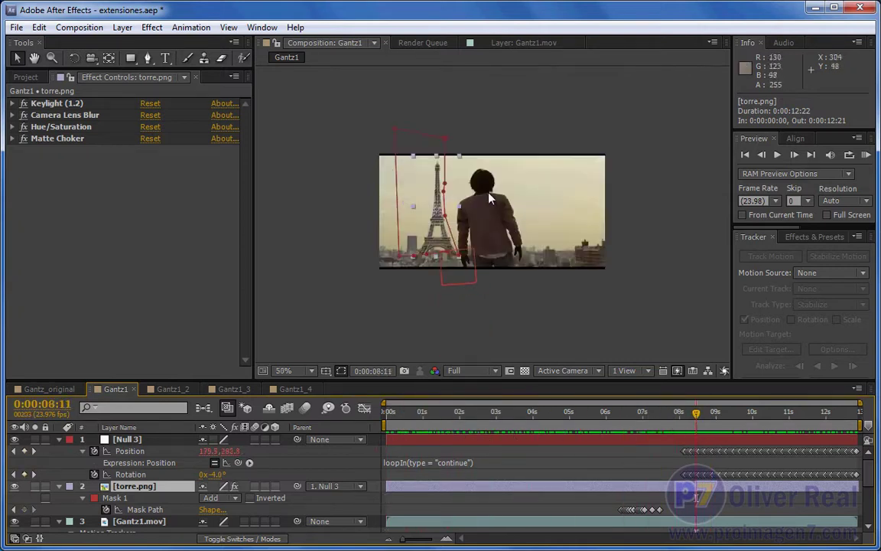
pyautogui.scroll(2, 487, 213)
pyautogui.moveTo(693, 413); pyautogui.dragTo(607, 417)
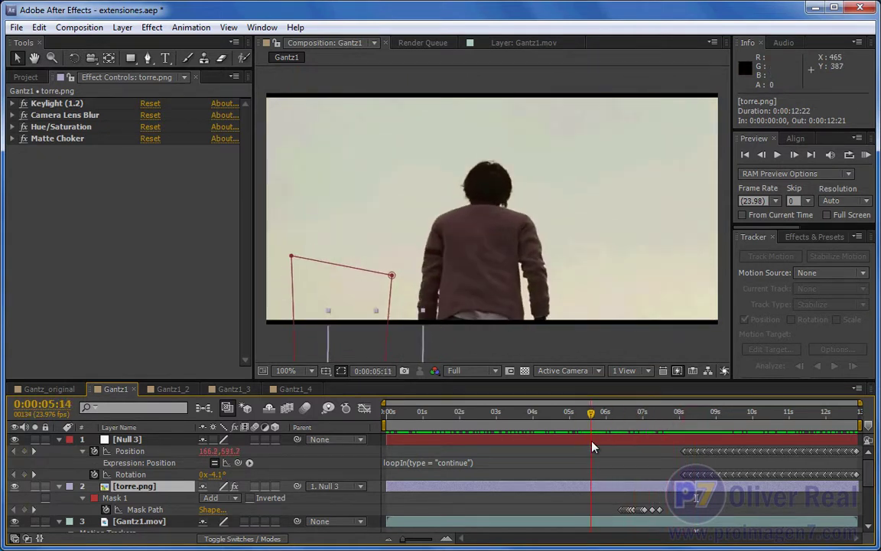
pyautogui.click(555, 351)
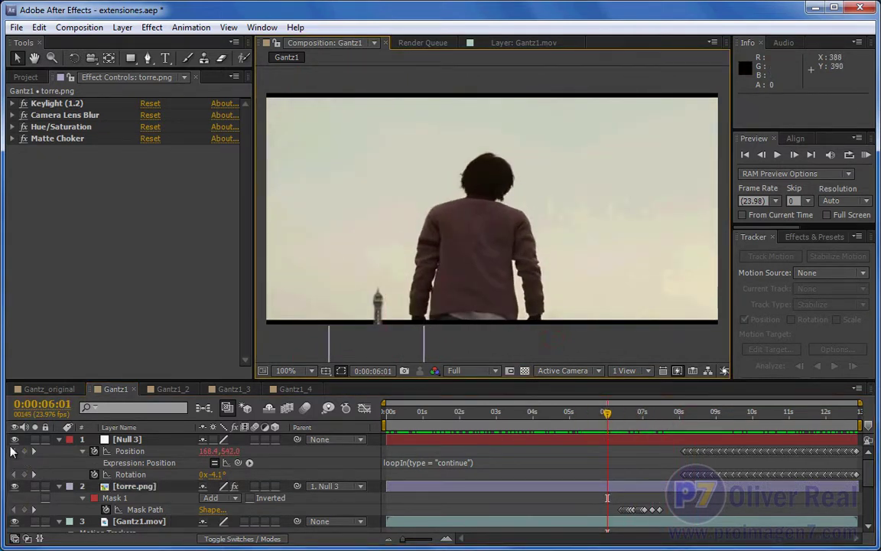
pyautogui.moveTo(606, 413)
pyautogui.mouseDown()
pyautogui.moveTo(670, 412)
pyautogui.moveTo(627, 420)
pyautogui.moveTo(668, 426)
pyautogui.mouseUp()
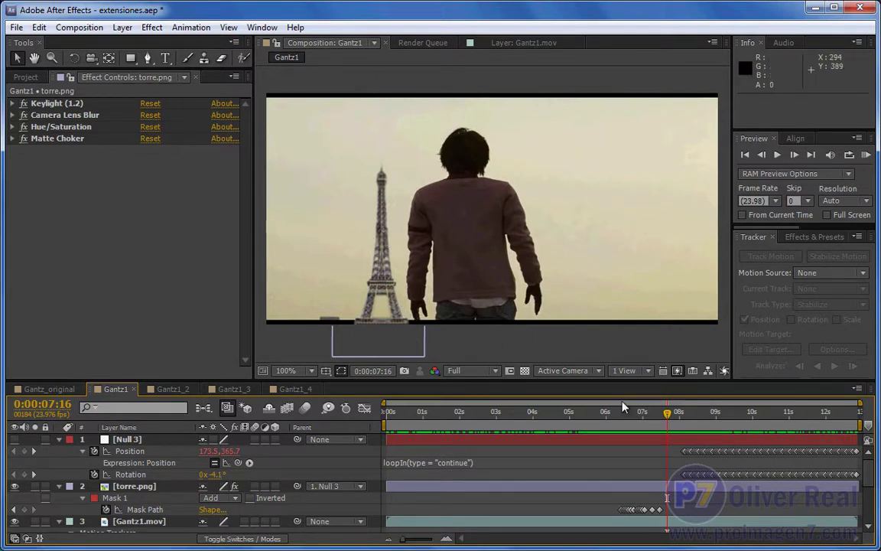
pyautogui.moveTo(675, 413)
pyautogui.mouseDown()
pyautogui.moveTo(718, 403)
pyautogui.moveTo(759, 415)
pyautogui.moveTo(731, 428)
pyautogui.mouseUp()
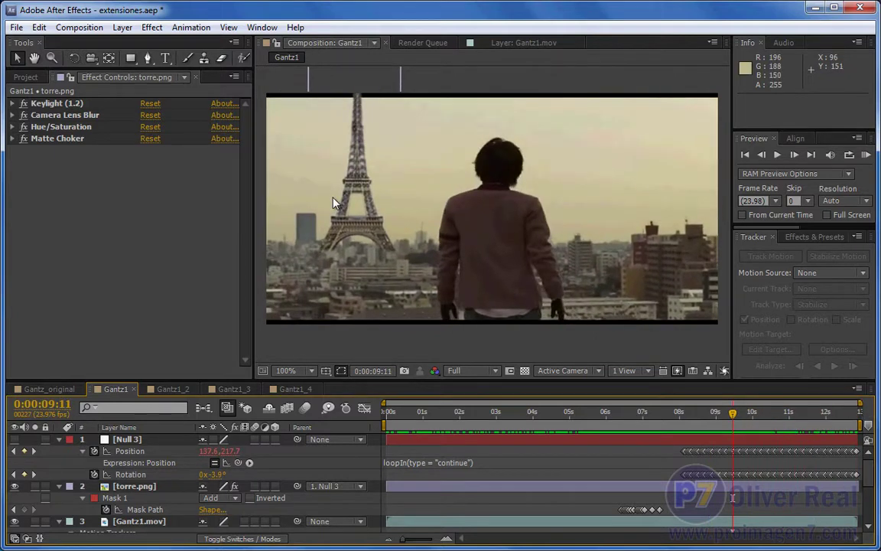
pyautogui.moveTo(733, 413)
pyautogui.mouseDown()
pyautogui.moveTo(818, 413)
pyautogui.moveTo(754, 420)
pyautogui.moveTo(822, 414)
pyautogui.moveTo(785, 417)
pyautogui.mouseUp()
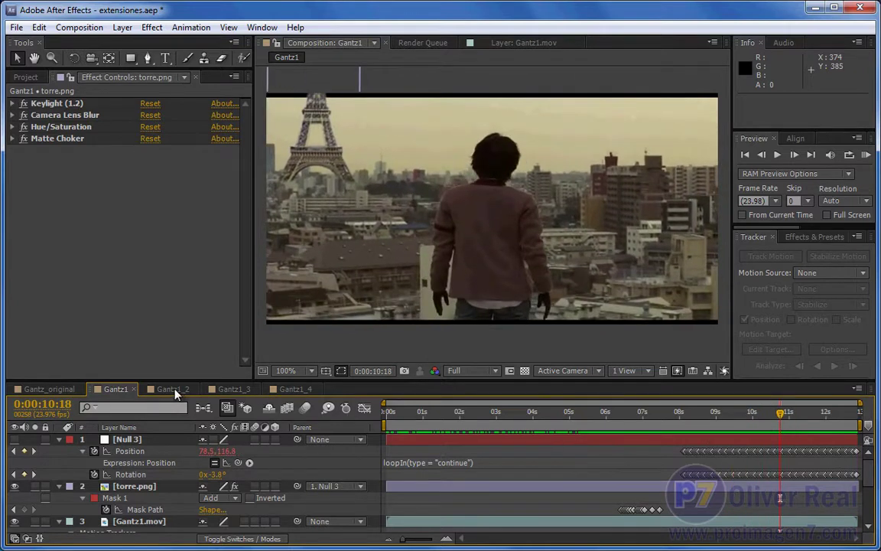
# Open Gantz1_2 and inspect Gantz1.mov's Feature Center tracking keyframes
pyautogui.click(173, 389)
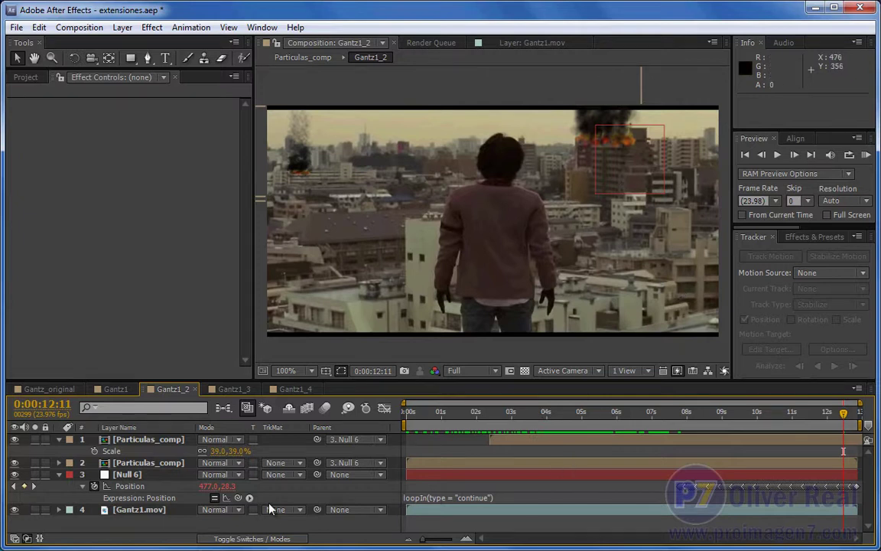
pyautogui.click(163, 516)
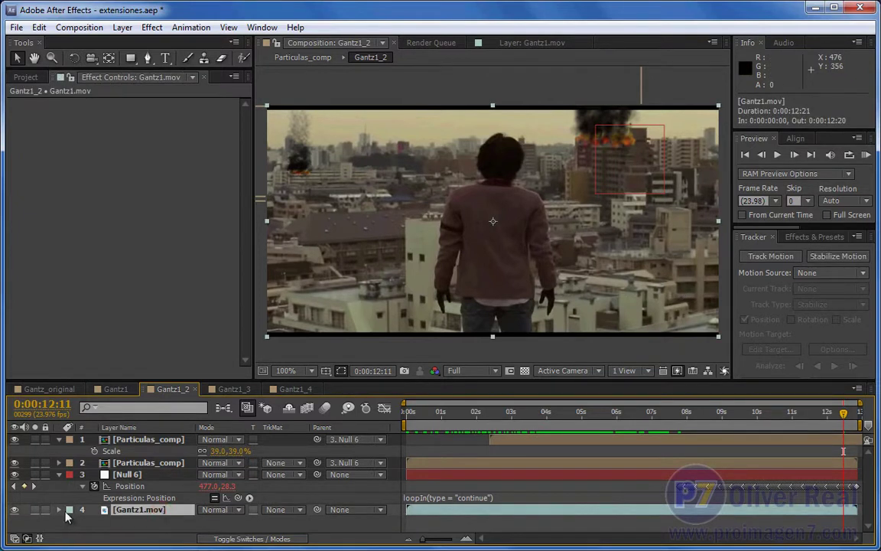
pyautogui.press('u')
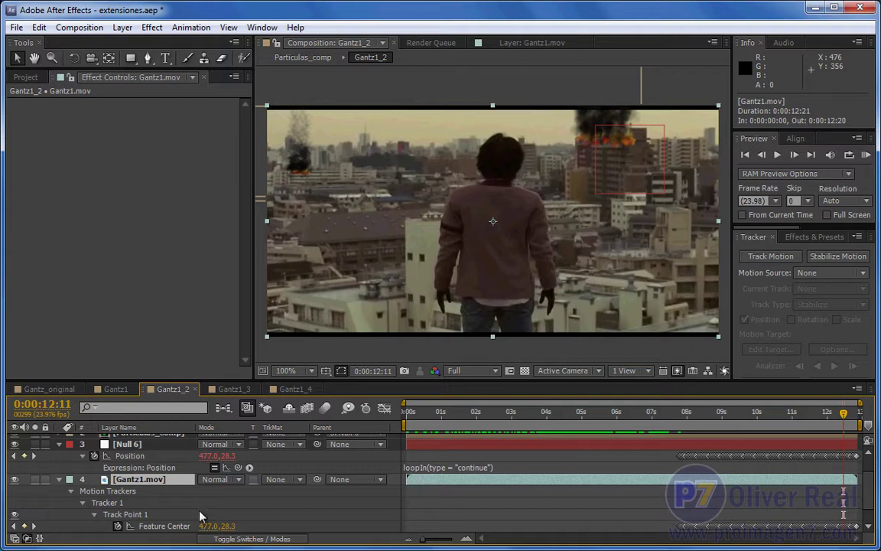
pyautogui.click(172, 526)
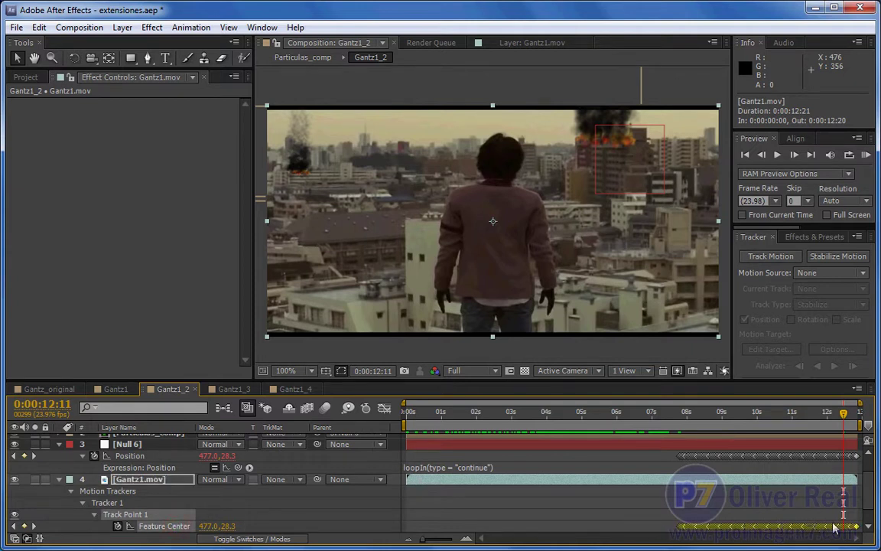
pyautogui.click(56, 480)
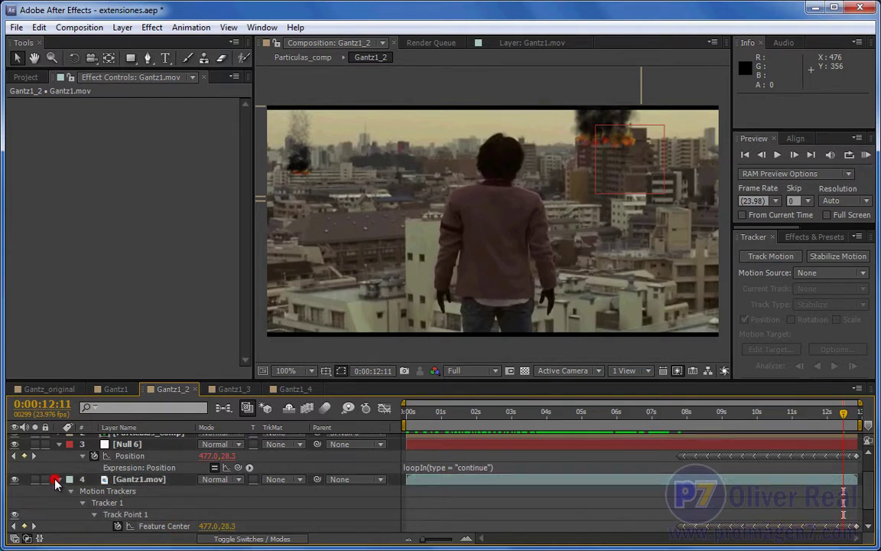
pyautogui.click(60, 480)
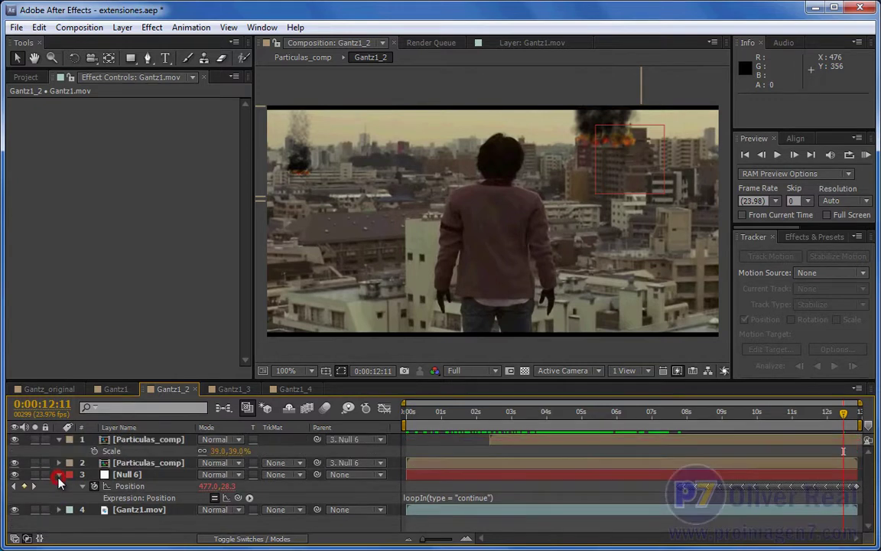
# Select Null 6 and play the shot, checking the smoke at 7:20 and fire at 9:14
pyautogui.click(124, 475)
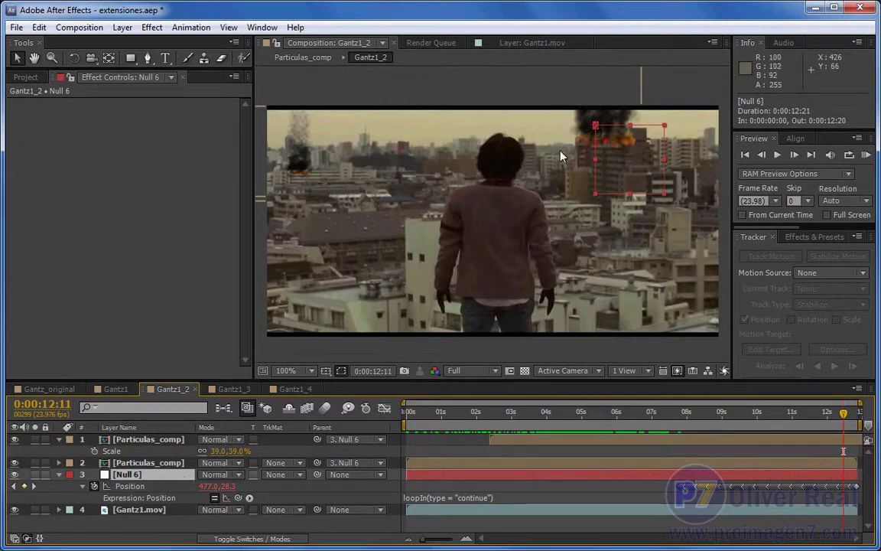
pyautogui.press('space')
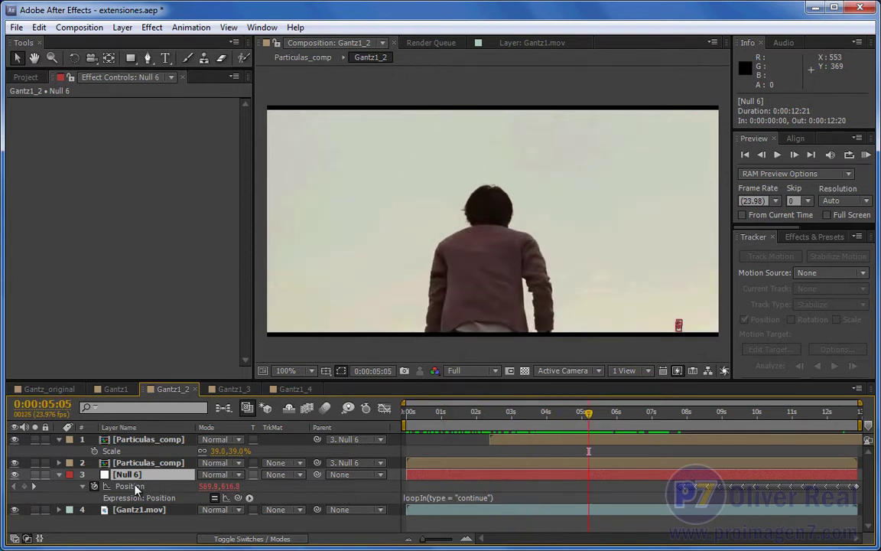
pyautogui.moveTo(588, 417)
pyautogui.mouseDown()
pyautogui.moveTo(682, 416)
pyautogui.moveTo(683, 440)
pyautogui.mouseUp()
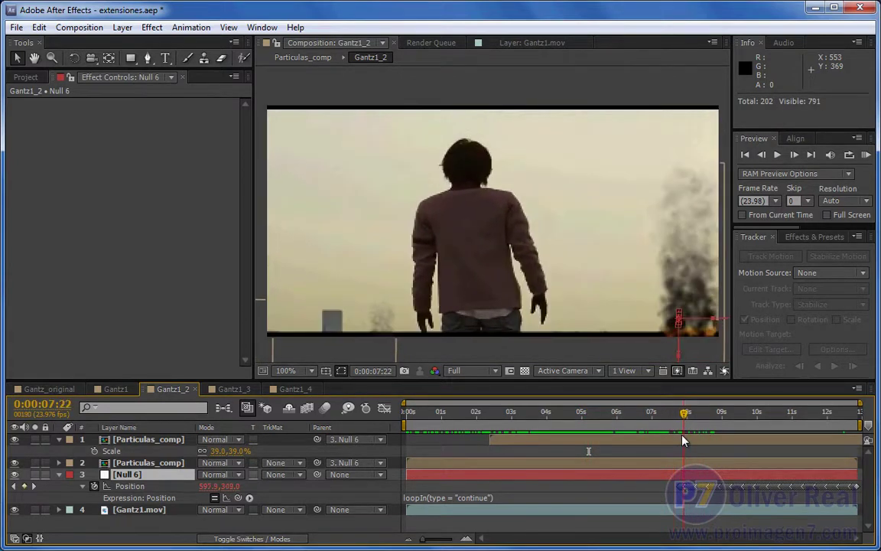
pyautogui.moveTo(683, 441); pyautogui.dragTo(768, 447)
# Select the two Particulas_comp layers and scrub from about six seconds onward
pyautogui.click(167, 463)
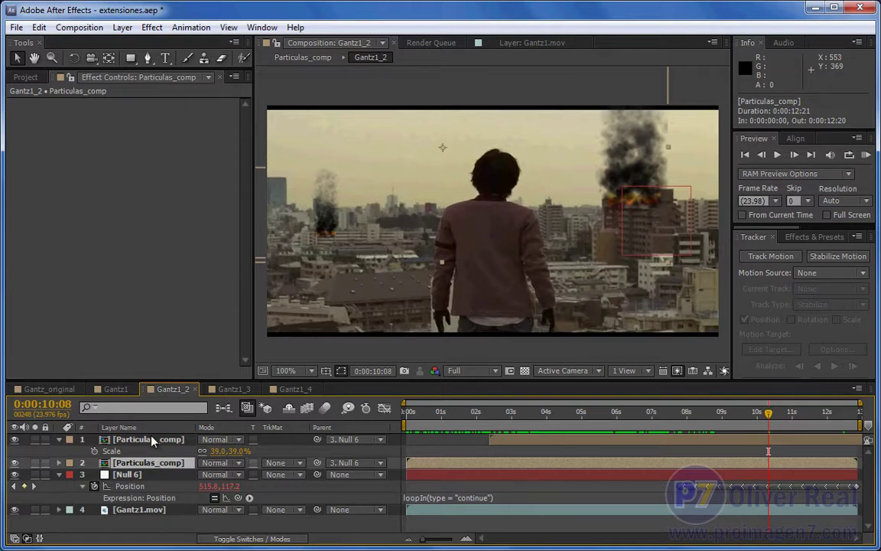
pyautogui.click(152, 441)
pyautogui.click(151, 465)
pyautogui.moveTo(523, 426); pyautogui.dragTo(708, 437)
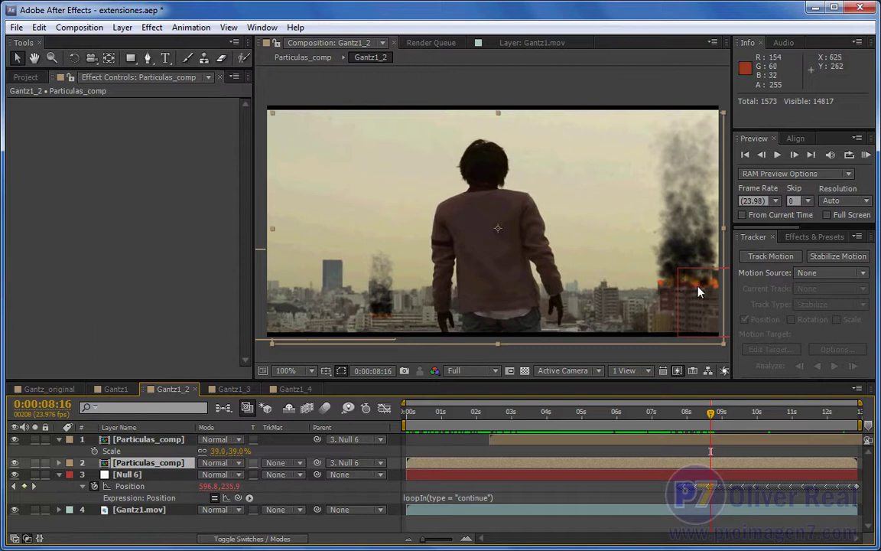
pyautogui.click(134, 439)
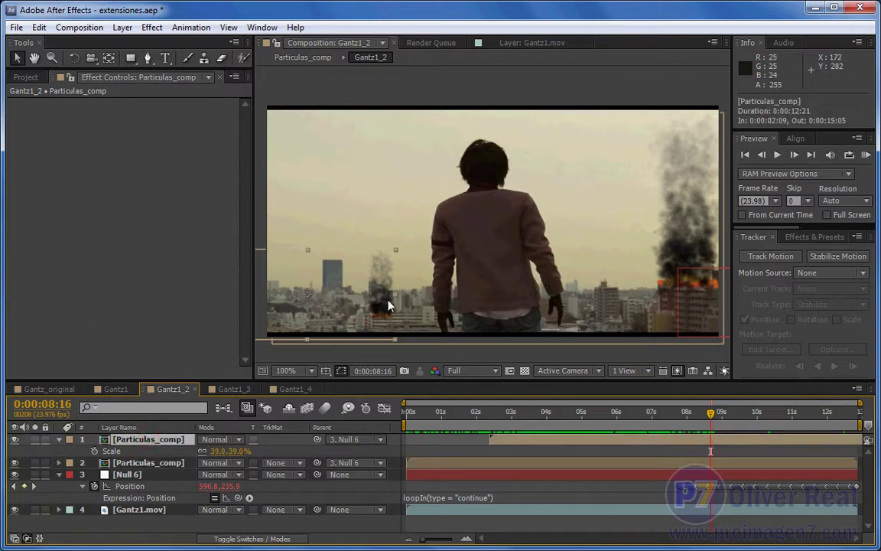
pyautogui.click(146, 462)
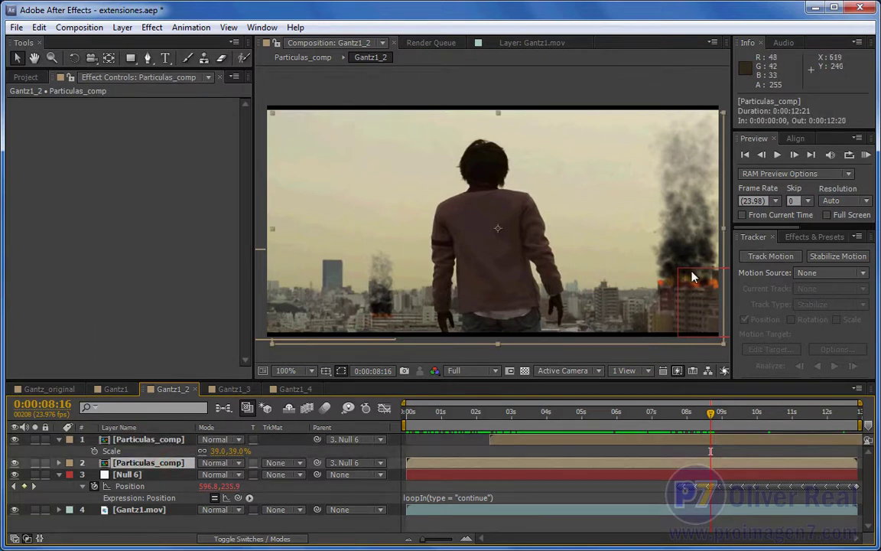
pyautogui.moveTo(711, 413)
pyautogui.mouseDown()
pyautogui.moveTo(761, 413)
pyautogui.moveTo(729, 372)
pyautogui.mouseUp()
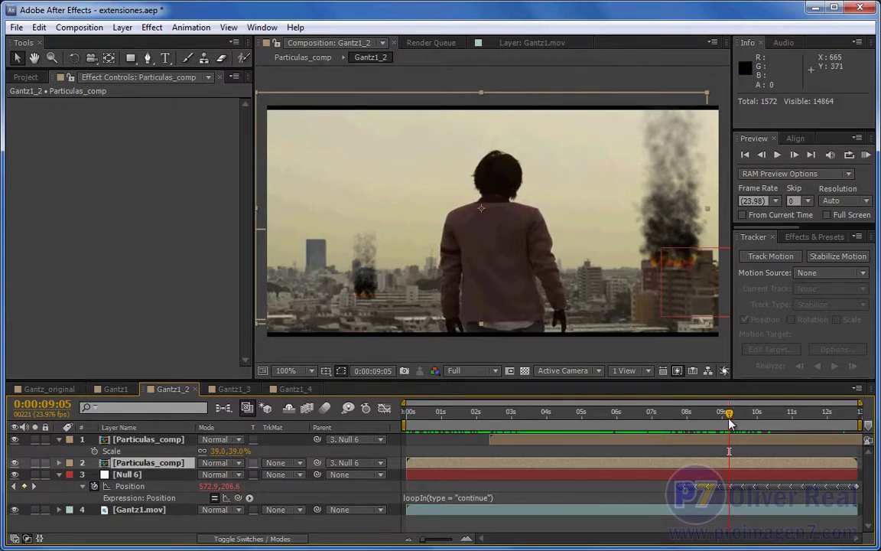
# Scrub around eight seconds to check the smoke tracking, then RAM preview from 0:00:08:03
pyautogui.moveTo(729, 423); pyautogui.dragTo(688, 417)
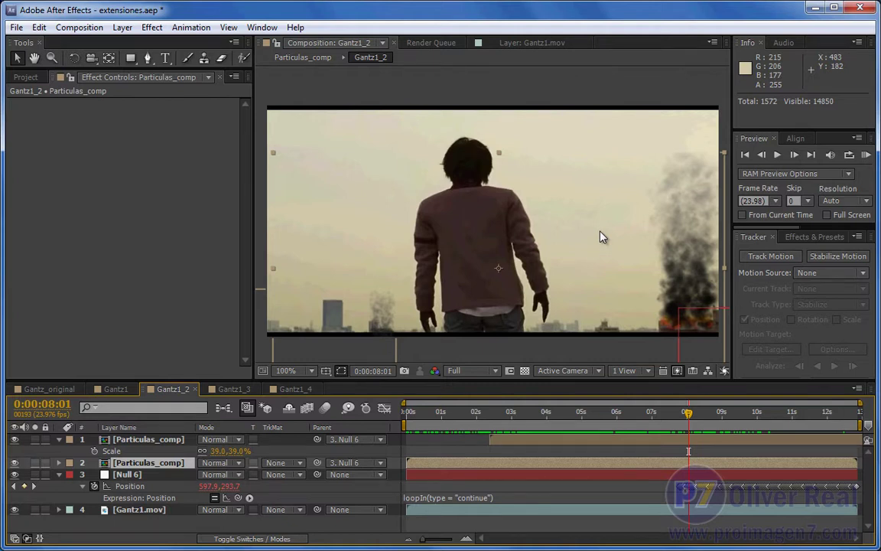
pyautogui.moveTo(688, 417); pyautogui.dragTo(686, 426)
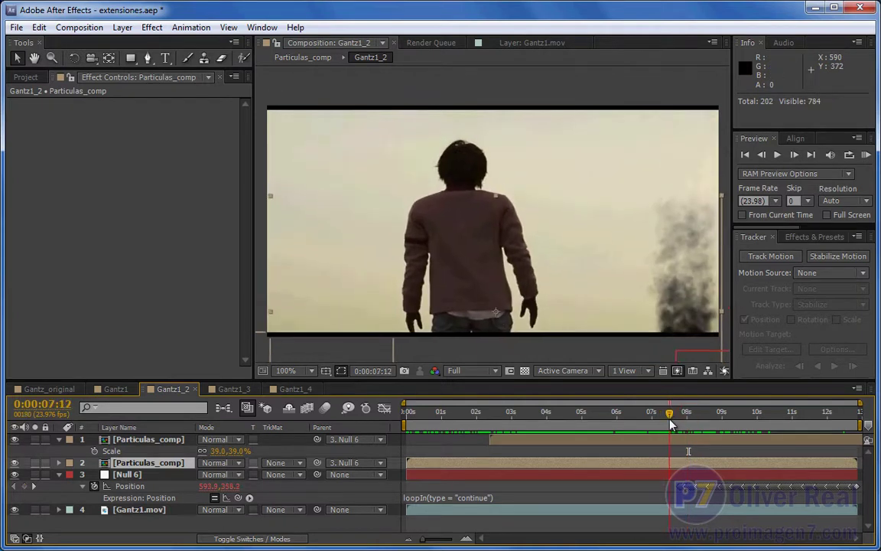
pyautogui.moveTo(686, 426)
pyautogui.mouseDown()
pyautogui.moveTo(707, 423)
pyautogui.moveTo(692, 434)
pyautogui.mouseUp()
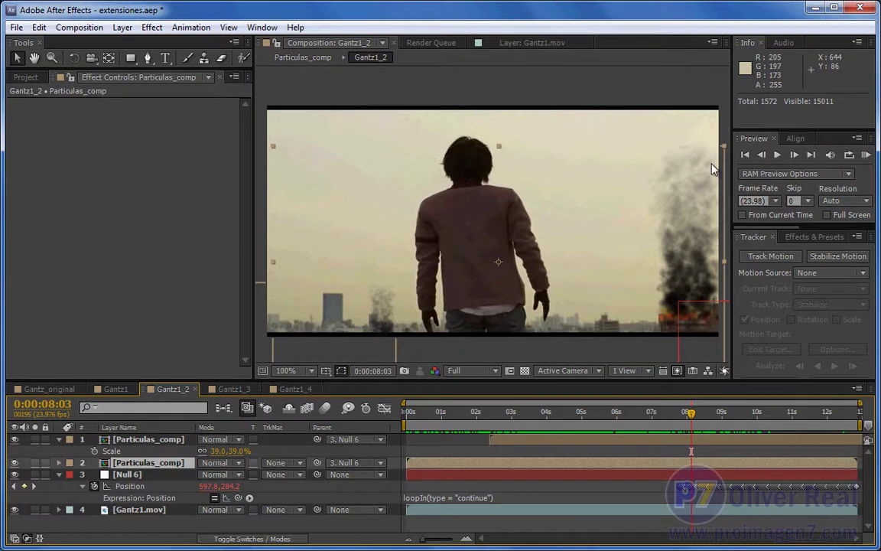
pyautogui.click(676, 417)
pyautogui.moveTo(676, 417); pyautogui.dragTo(703, 419)
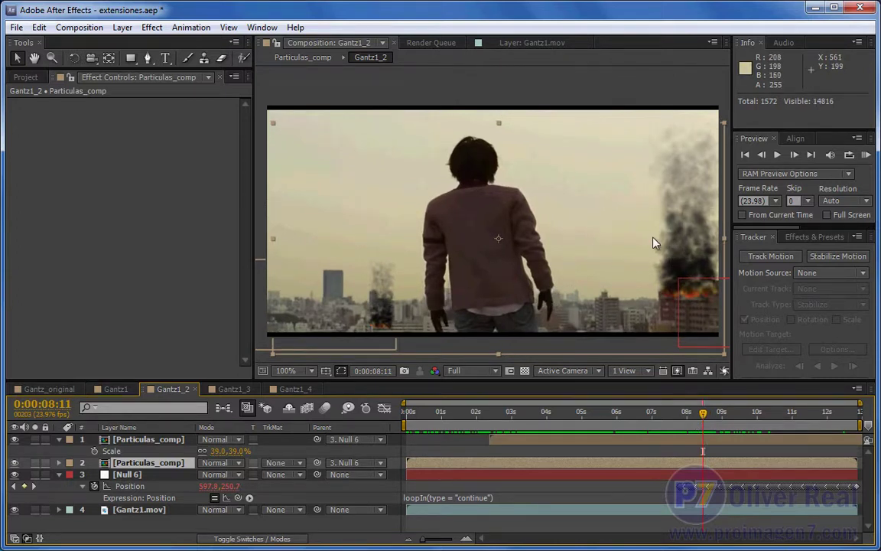
pyautogui.moveTo(702, 418)
pyautogui.mouseDown()
pyautogui.moveTo(688, 421)
pyautogui.moveTo(767, 415)
pyautogui.mouseUp()
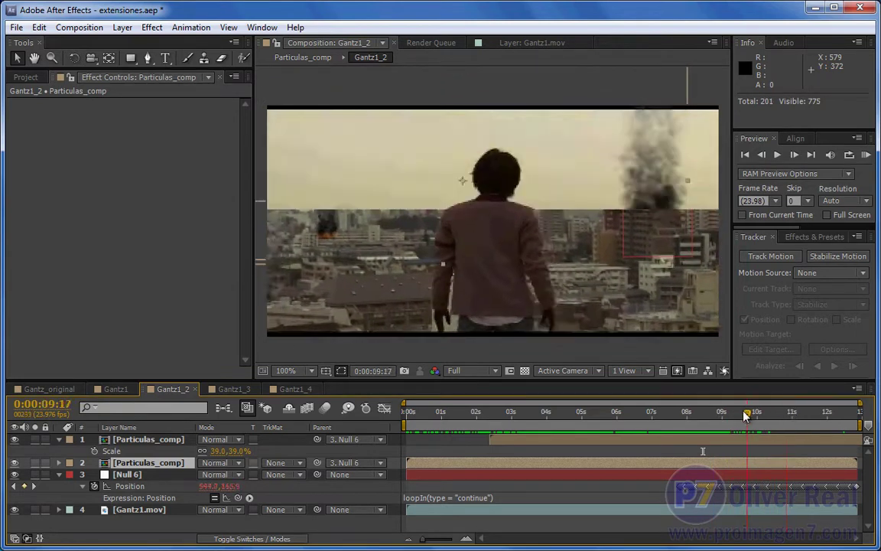
pyautogui.moveTo(767, 416); pyautogui.dragTo(690, 415)
pyautogui.press('KP_0')
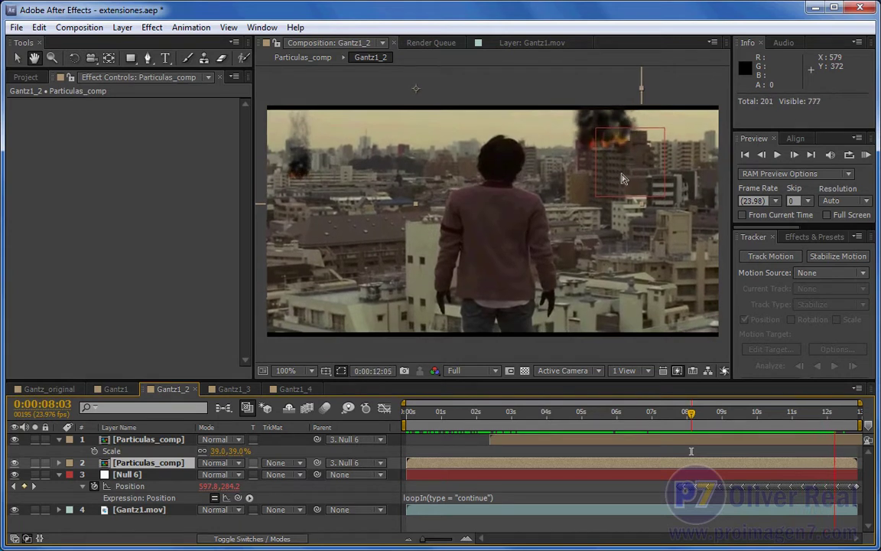
pyautogui.click(652, 413)
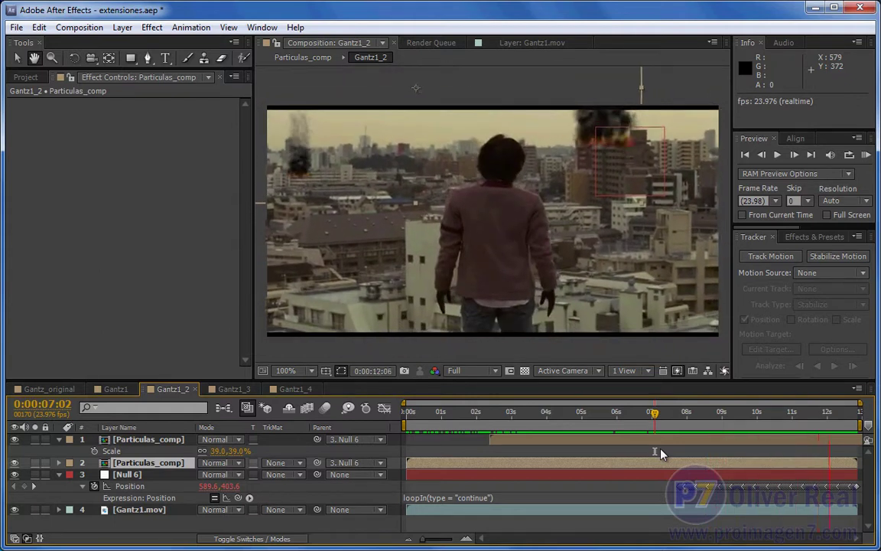
pyautogui.moveTo(702, 419); pyautogui.dragTo(728, 423)
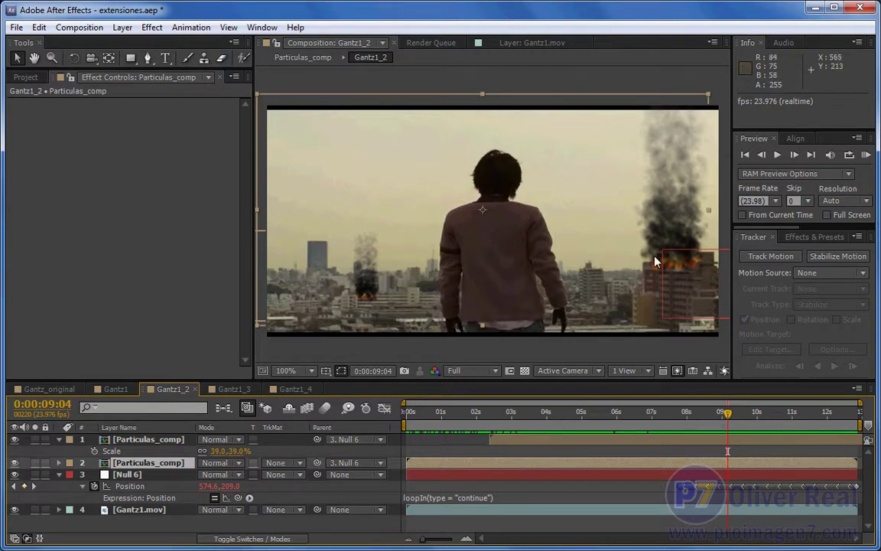
pyautogui.moveTo(727, 413); pyautogui.dragTo(790, 416)
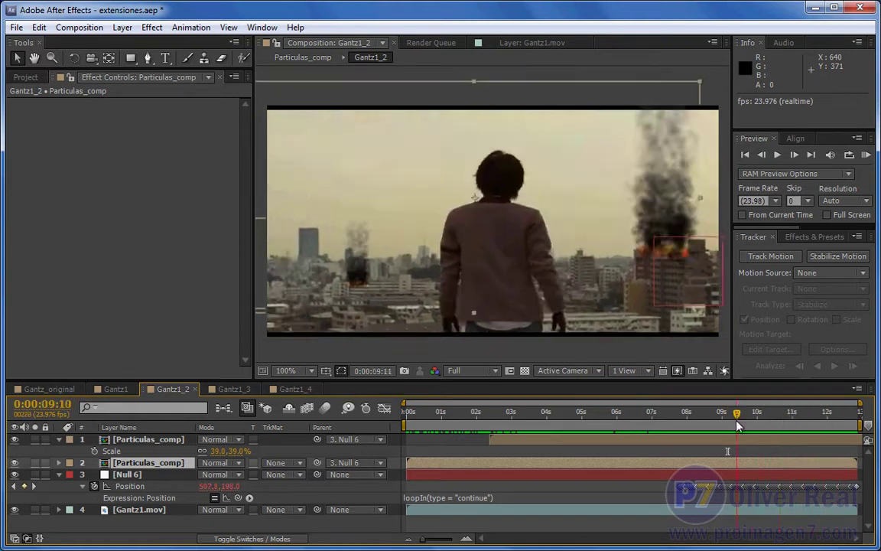
pyautogui.moveTo(789, 416); pyautogui.dragTo(765, 413)
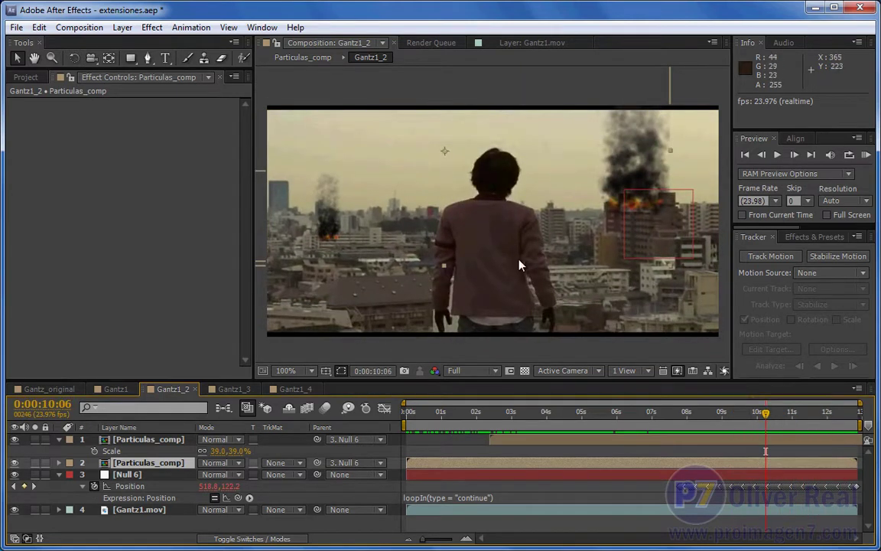
# Open Gantz1_3 and select the Gantz1.mov and dunas.jpg layers to inspect them
pyautogui.click(233, 390)
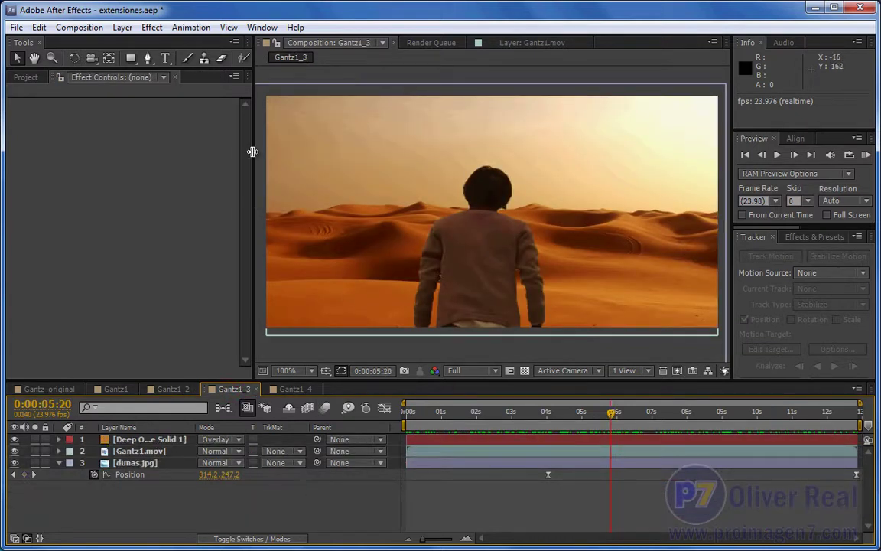
pyautogui.click(146, 452)
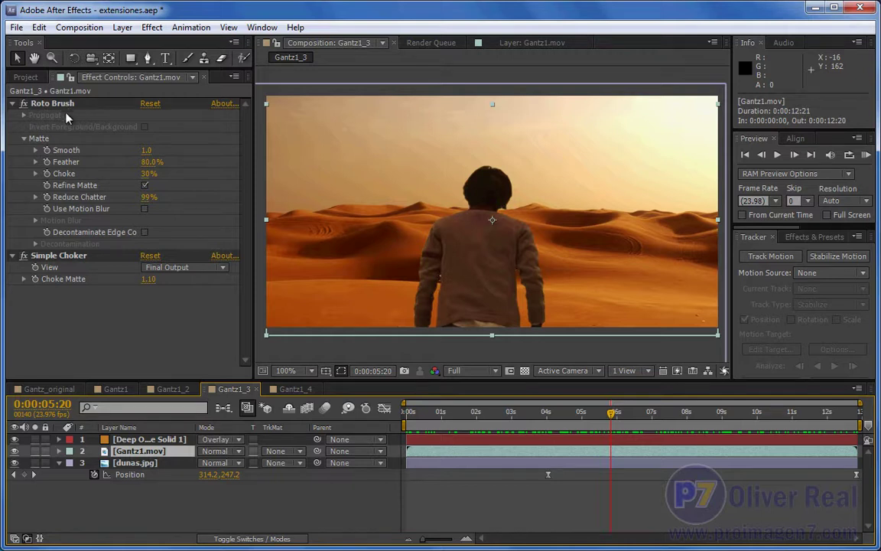
pyautogui.click(135, 463)
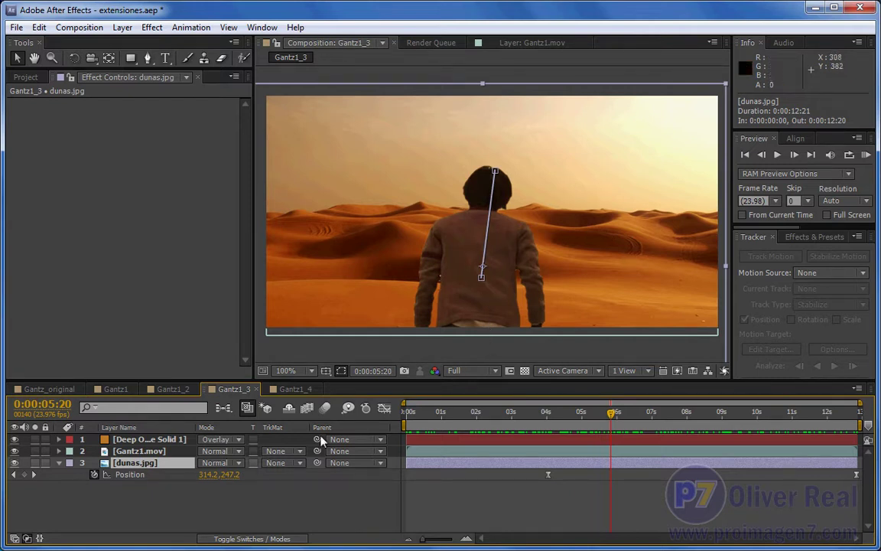
# Toggle Deep Orange Solid 1's orange overlay tint off and back on to compare
pyautogui.click(157, 440)
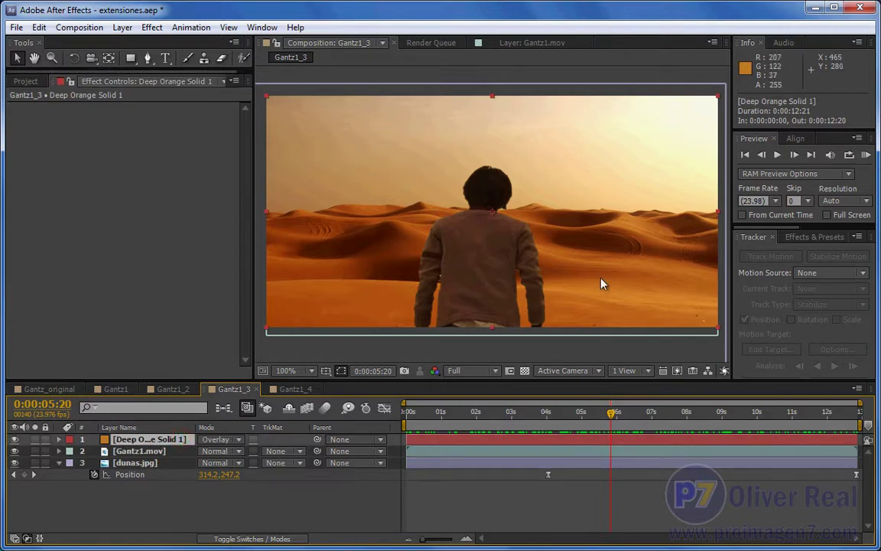
pyautogui.click(14, 440)
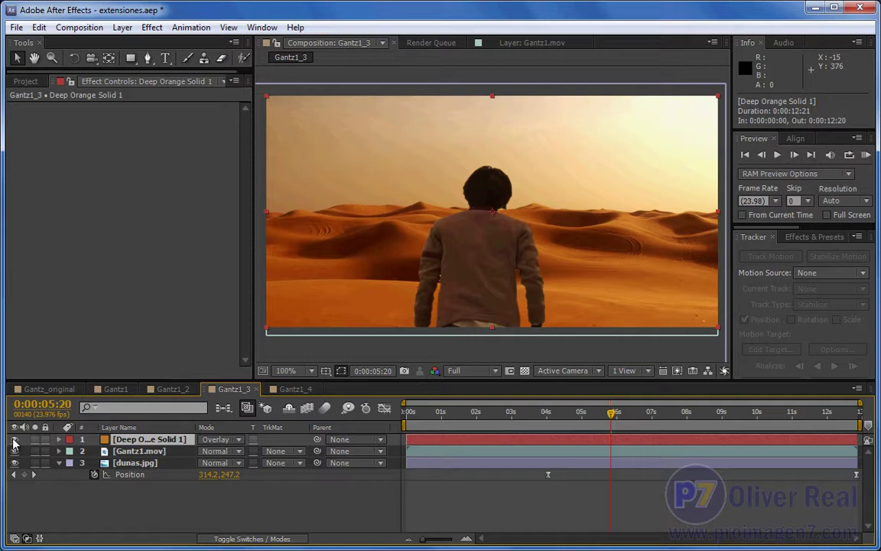
pyautogui.click(13, 439)
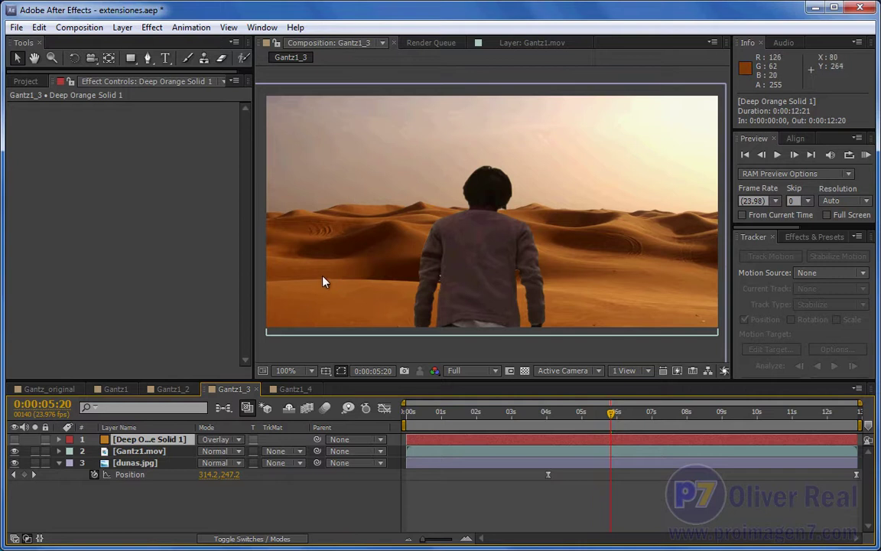
pyautogui.click(14, 439)
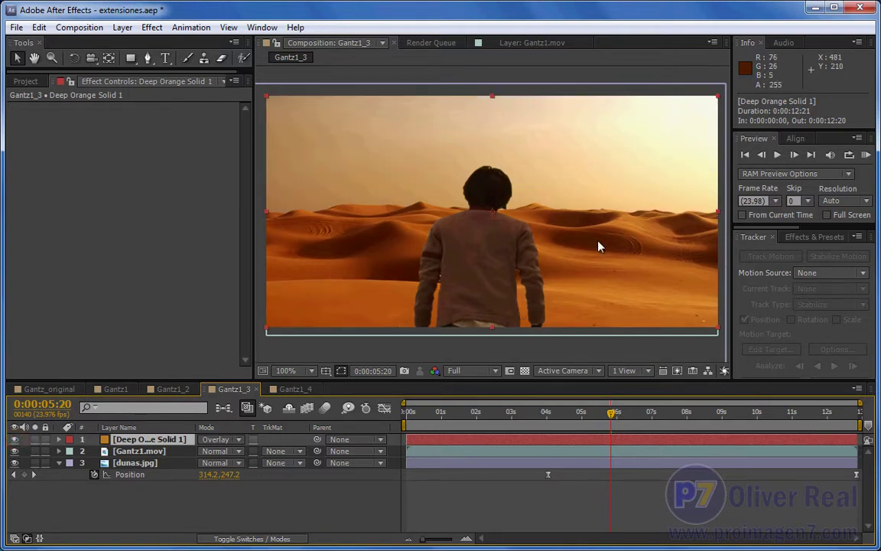
# Select dunas.jpg and scrub from the start to the end to check the background drift
pyautogui.moveTo(451, 417); pyautogui.dragTo(468, 416)
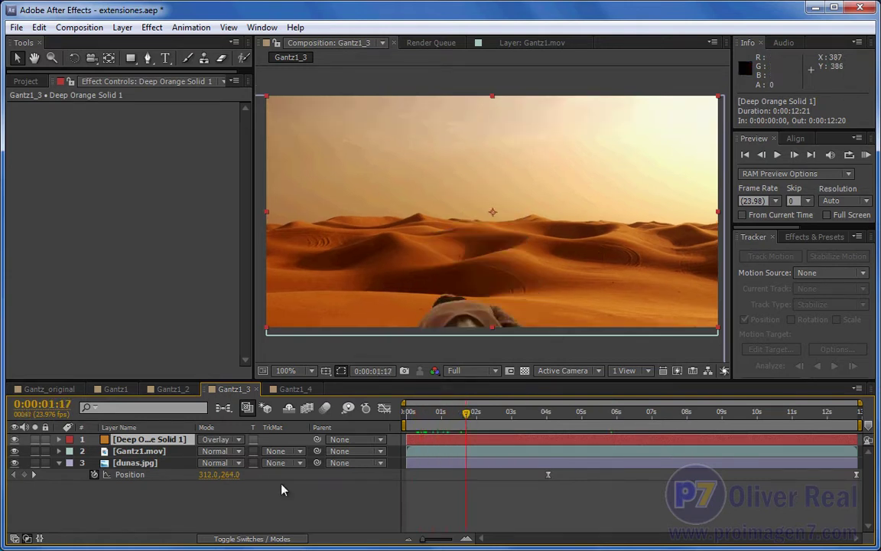
pyautogui.click(141, 463)
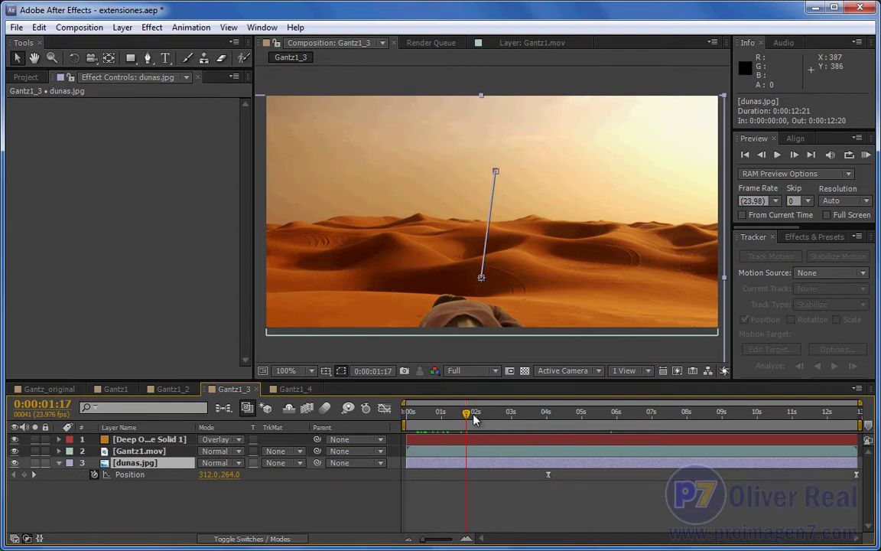
pyautogui.moveTo(472, 417); pyautogui.dragTo(483, 417)
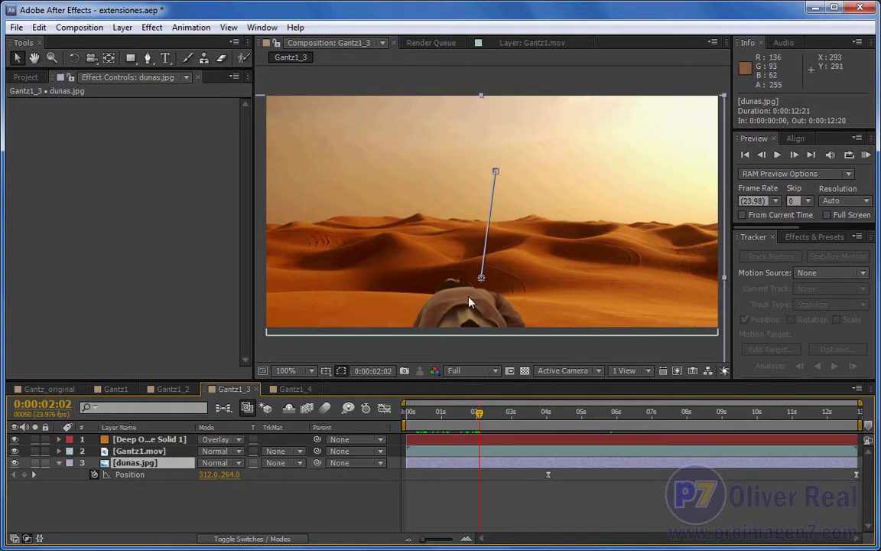
pyautogui.moveTo(479, 417); pyautogui.dragTo(802, 448)
pyautogui.press('End')
pyautogui.press('pageup')
pyautogui.press('pageup')
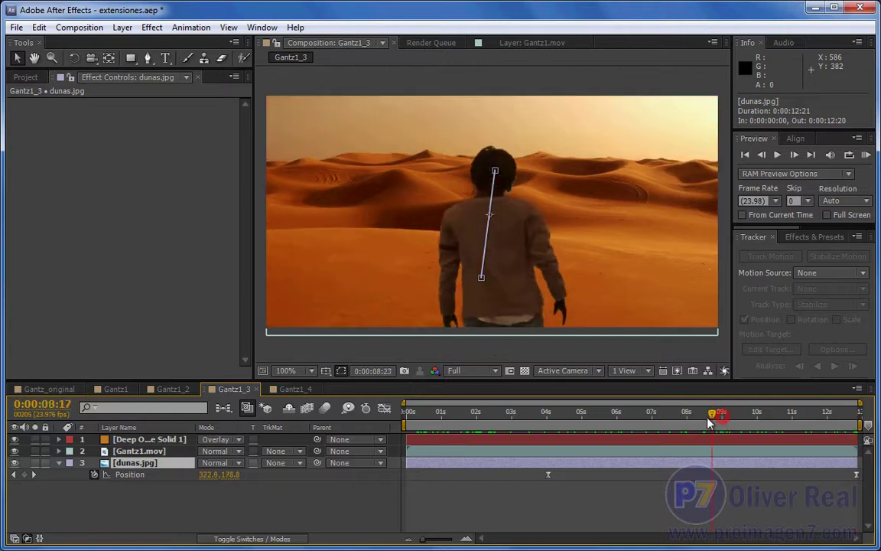
# Zoom the viewer out, review the desert composite through the end, and select Gantz1.mov
pyautogui.moveTo(722, 424); pyautogui.dragTo(702, 417)
pyautogui.press(',')
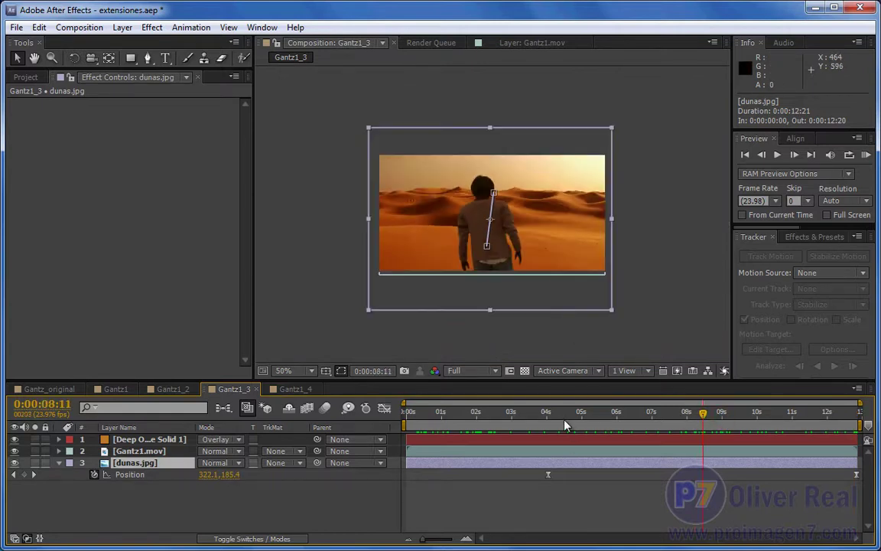
pyautogui.moveTo(564, 419); pyautogui.dragTo(554, 417)
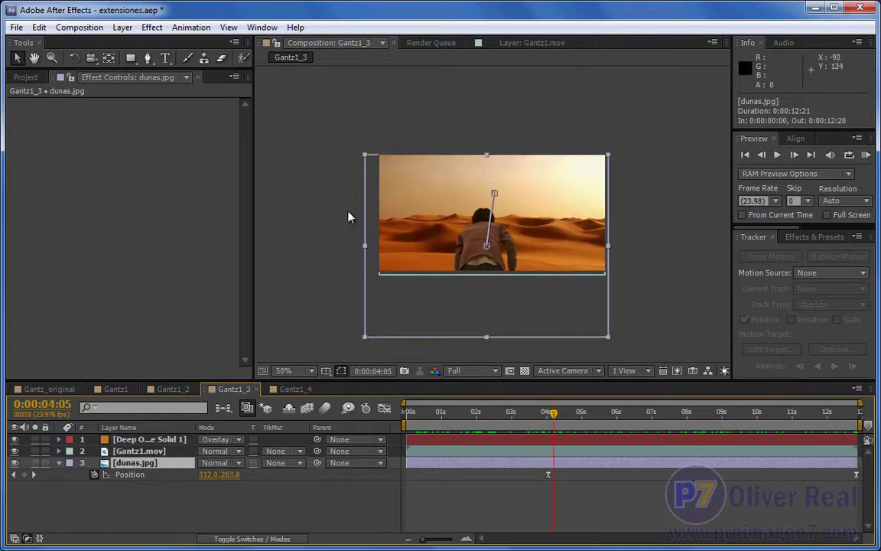
pyautogui.moveTo(559, 417)
pyautogui.mouseDown()
pyautogui.moveTo(858, 417)
pyautogui.moveTo(594, 448)
pyautogui.moveTo(605, 443)
pyautogui.mouseUp()
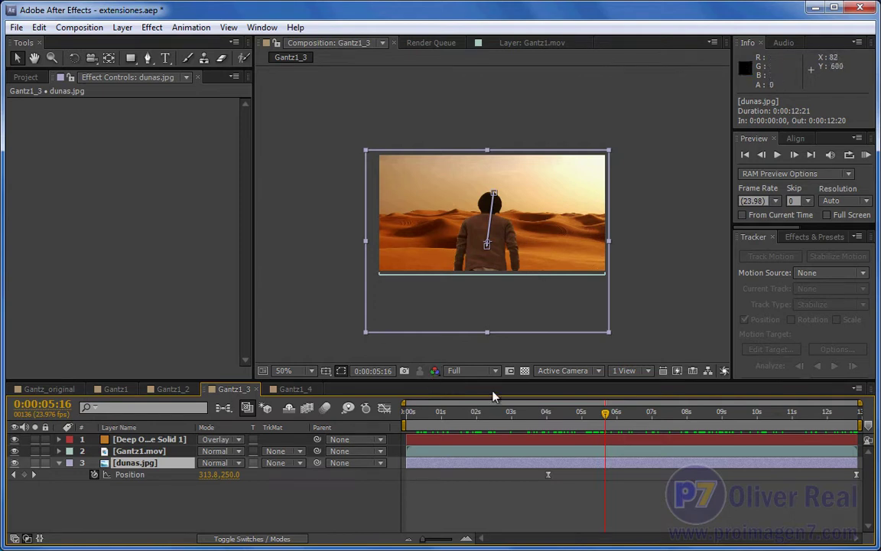
pyautogui.moveTo(601, 417); pyautogui.dragTo(765, 413)
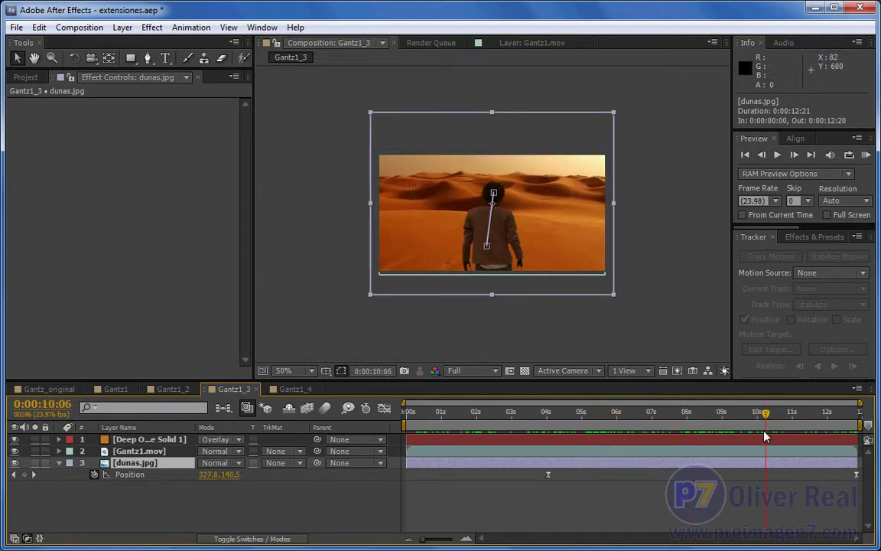
pyautogui.moveTo(767, 417)
pyautogui.mouseDown()
pyautogui.moveTo(681, 444)
pyautogui.moveTo(612, 449)
pyautogui.mouseUp()
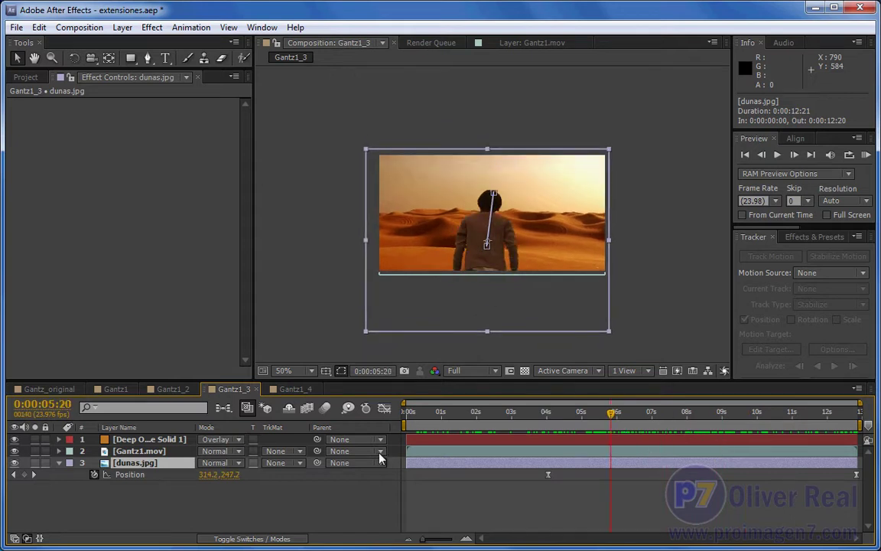
pyautogui.click(141, 451)
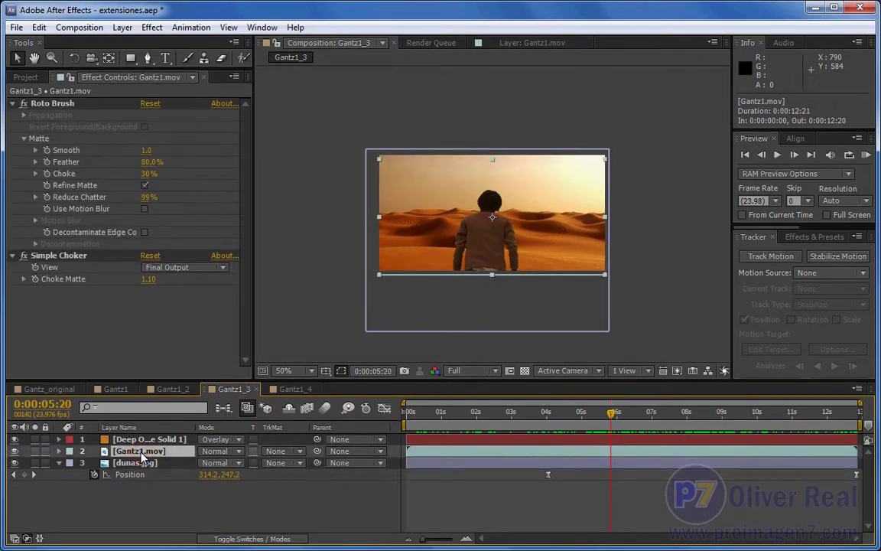
# Check the man's Roto Brush edge in Gantz1.mov's Layer panel at about 2–6 seconds, then close it
pyautogui.doubleClick(141, 454)
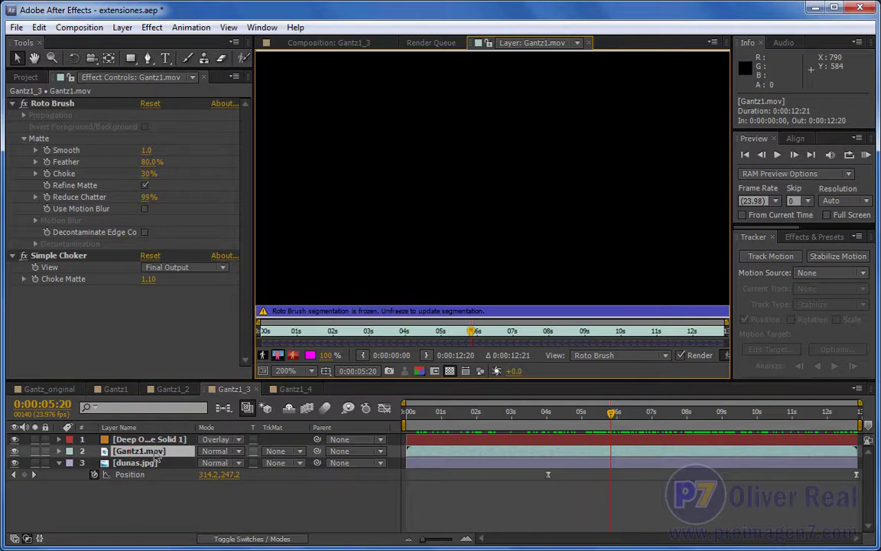
pyautogui.scroll(-1, 502, 265)
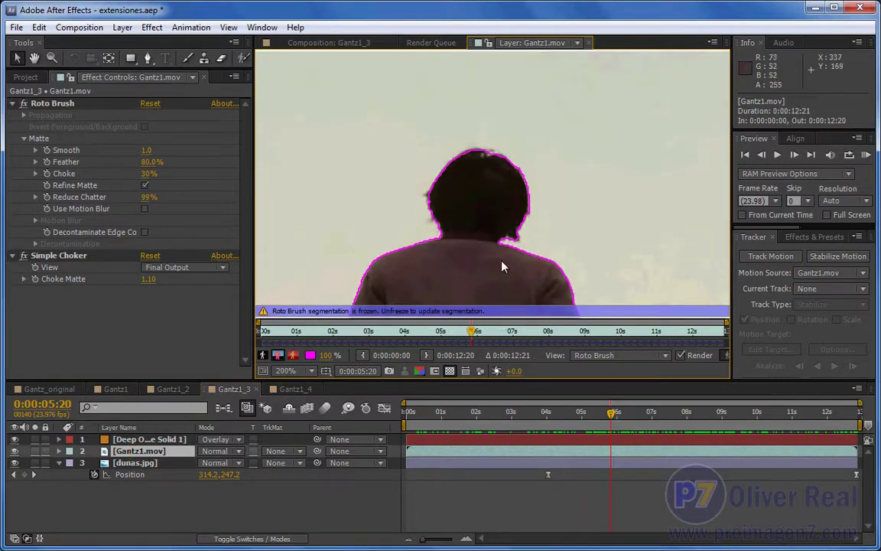
pyautogui.scroll(-1, 501, 265)
pyautogui.moveTo(502, 265); pyautogui.dragTo(522, 237)
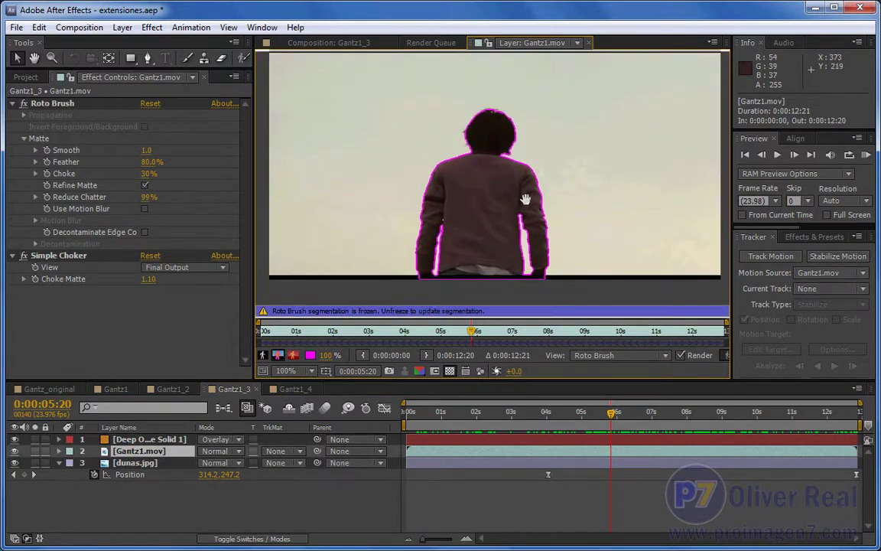
pyautogui.click(404, 331)
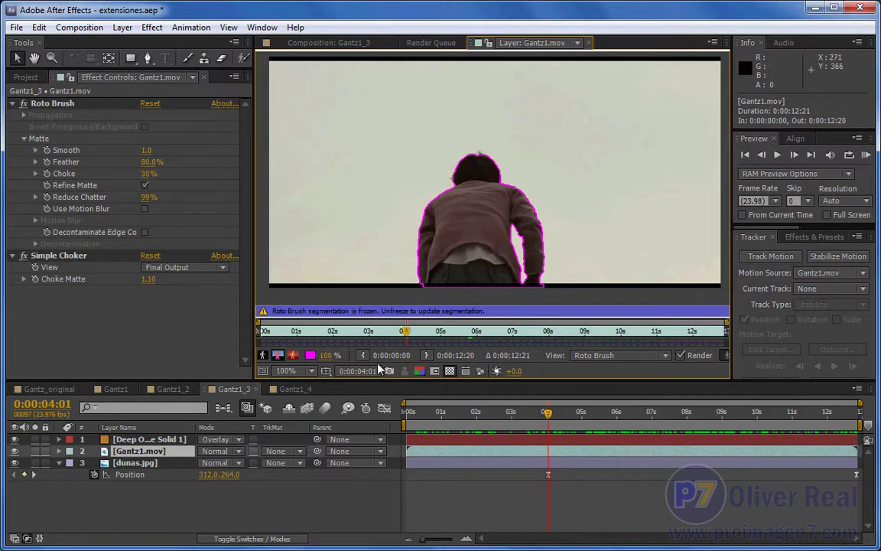
pyautogui.click(377, 330)
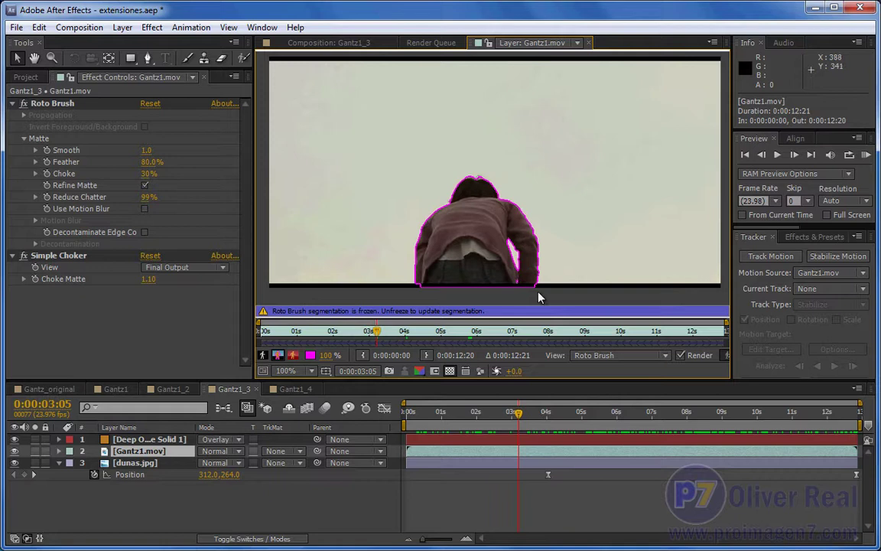
pyautogui.click(352, 334)
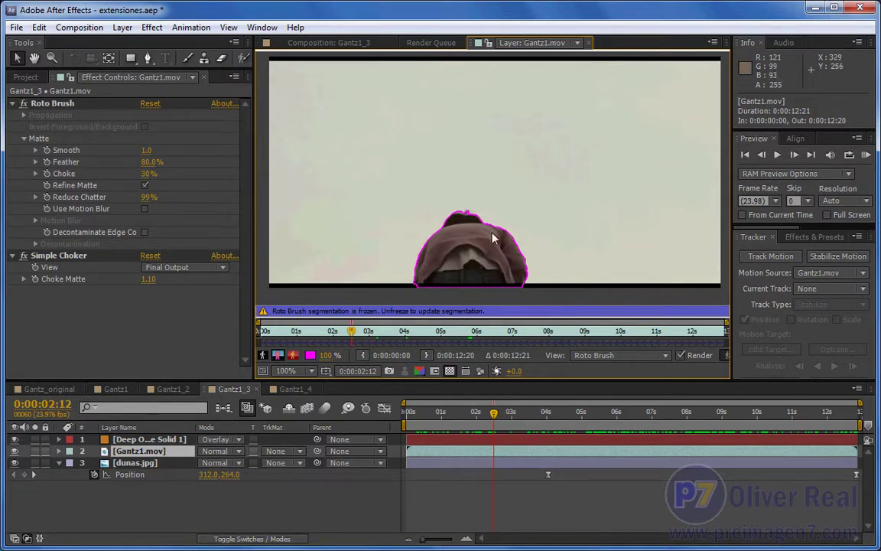
pyautogui.click(493, 332)
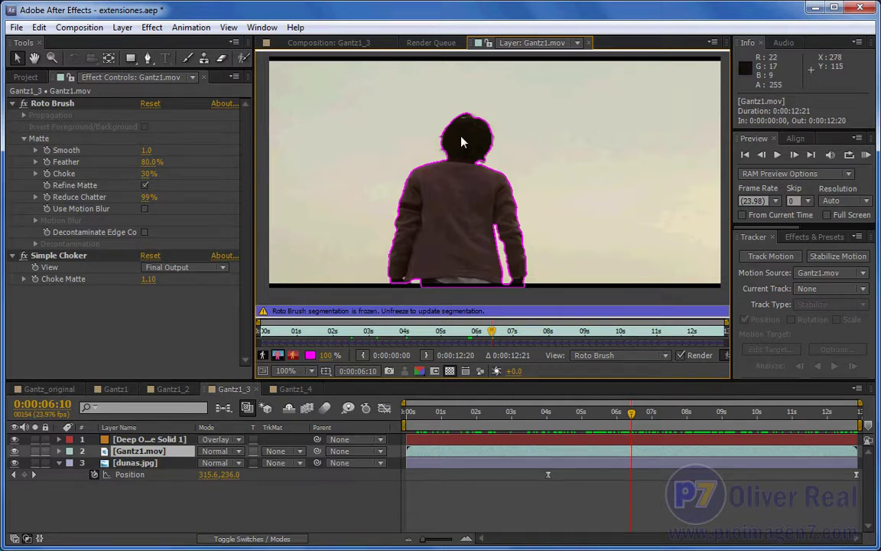
pyautogui.click(587, 43)
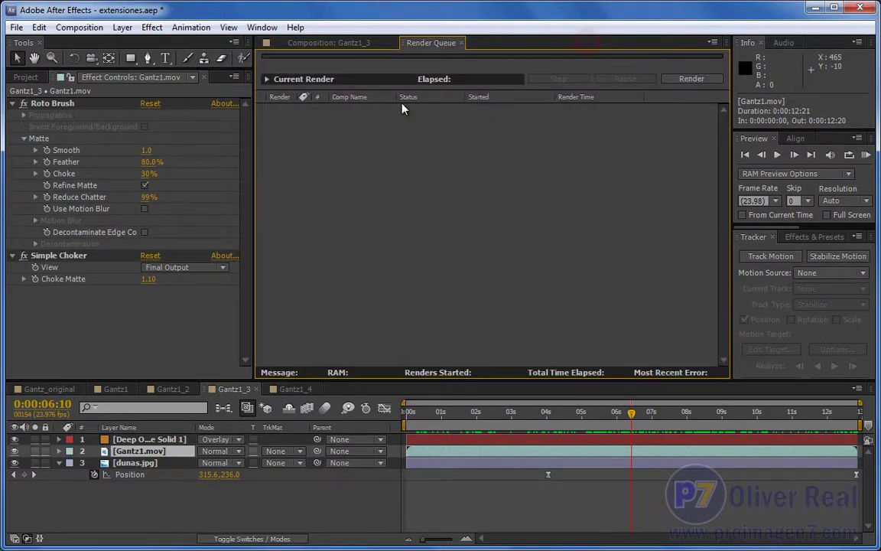
# Show Gantz1_3 at 100% and review the roto edges around 2–4 seconds
pyautogui.click(325, 44)
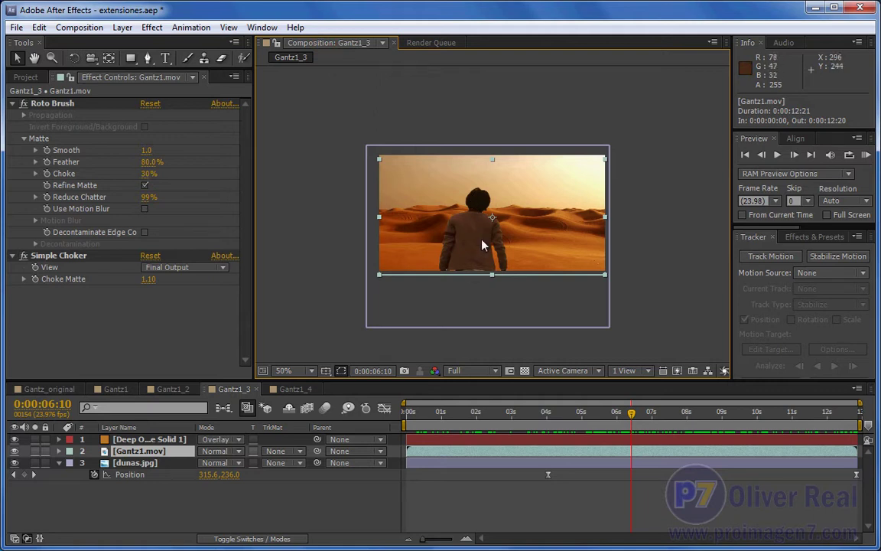
pyautogui.press('.')
pyautogui.press('.')
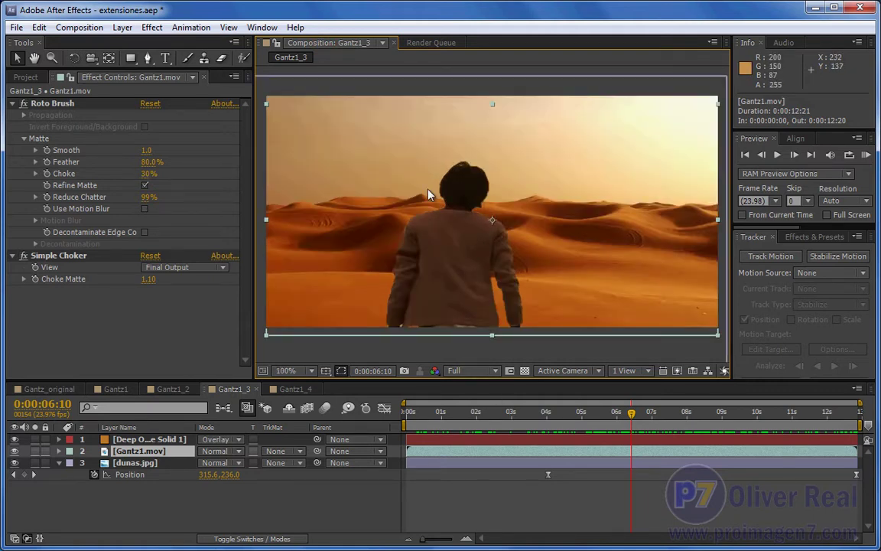
pyautogui.click(557, 413)
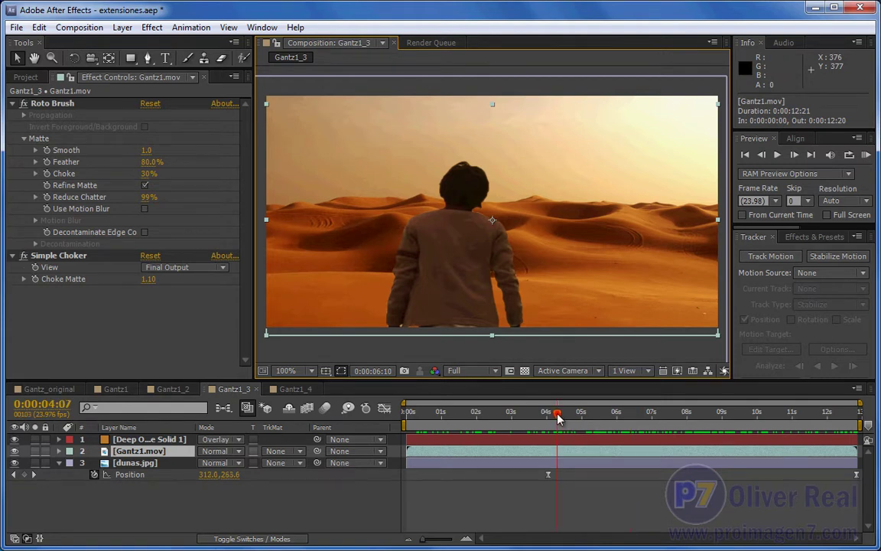
pyautogui.moveTo(502, 416); pyautogui.dragTo(510, 415)
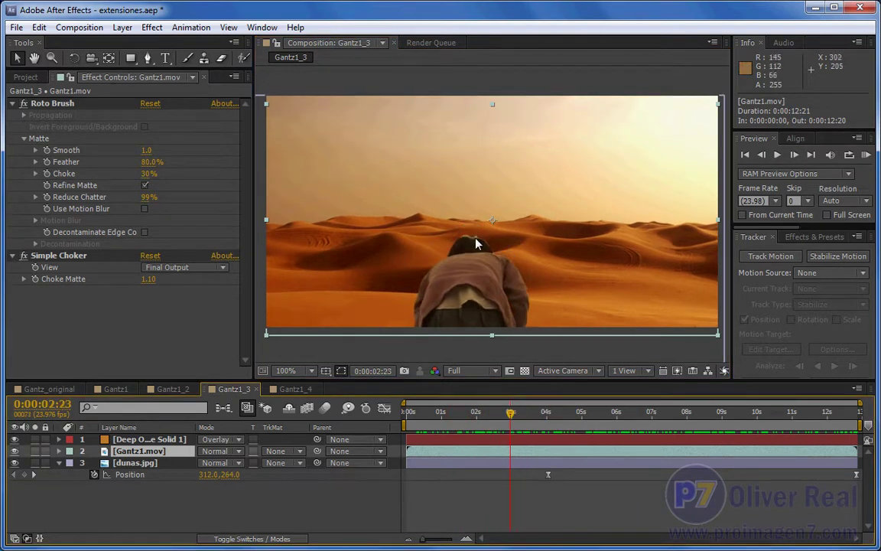
pyautogui.moveTo(487, 415); pyautogui.dragTo(538, 415)
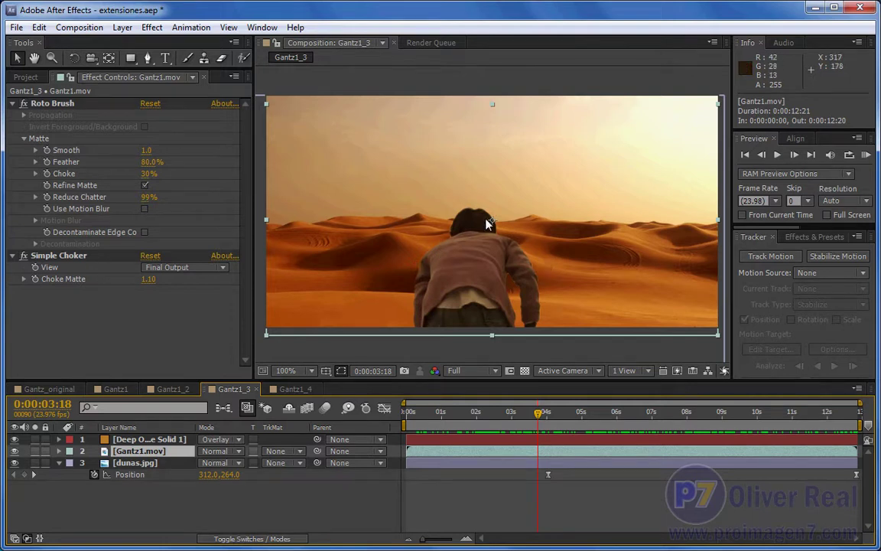
pyautogui.click(502, 413)
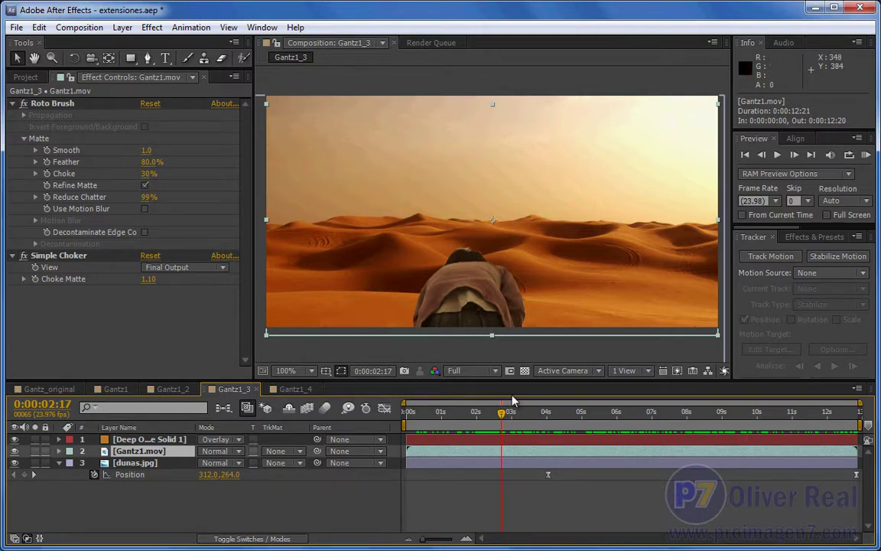
# Scrub Gantz1_3 through to the end and back to about 7:07, then open Gantz1_2
pyautogui.moveTo(506, 417); pyautogui.dragTo(786, 433)
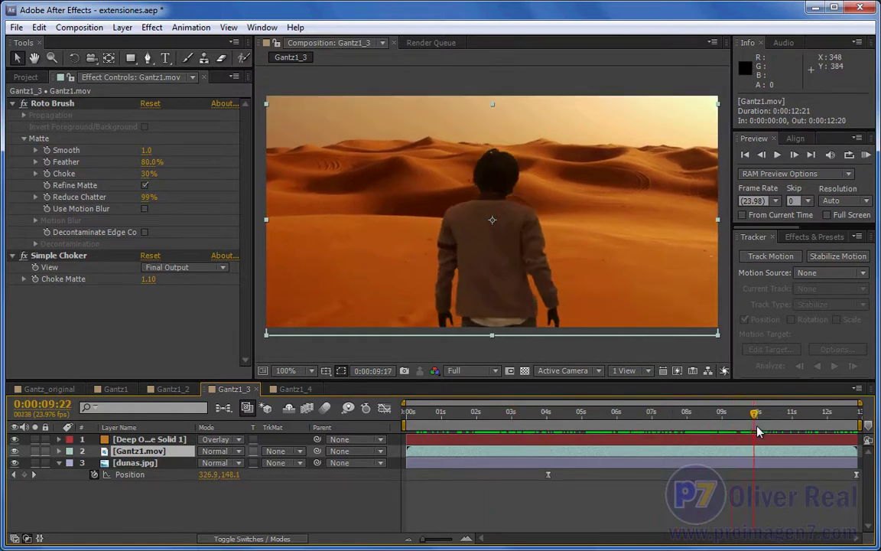
pyautogui.moveTo(787, 433); pyautogui.dragTo(839, 429)
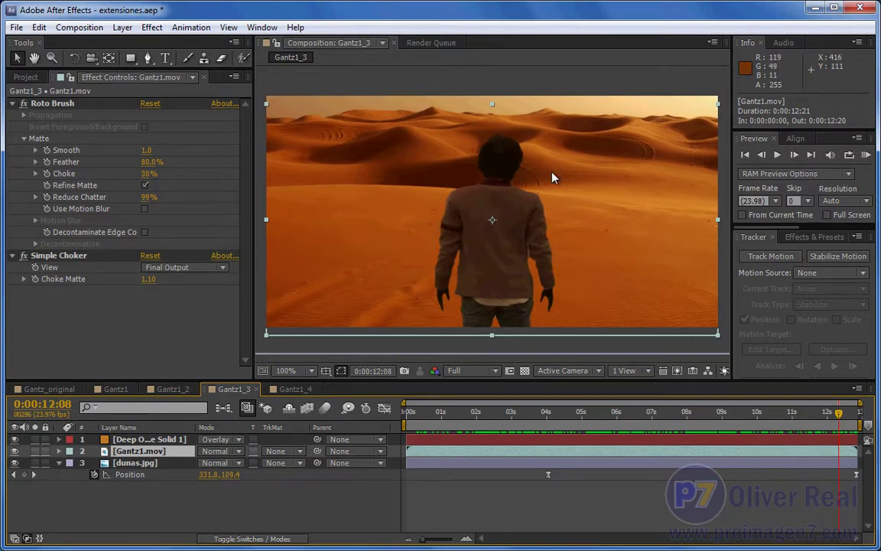
pyautogui.moveTo(676, 420)
pyautogui.mouseDown()
pyautogui.moveTo(715, 421)
pyautogui.moveTo(674, 427)
pyautogui.mouseUp()
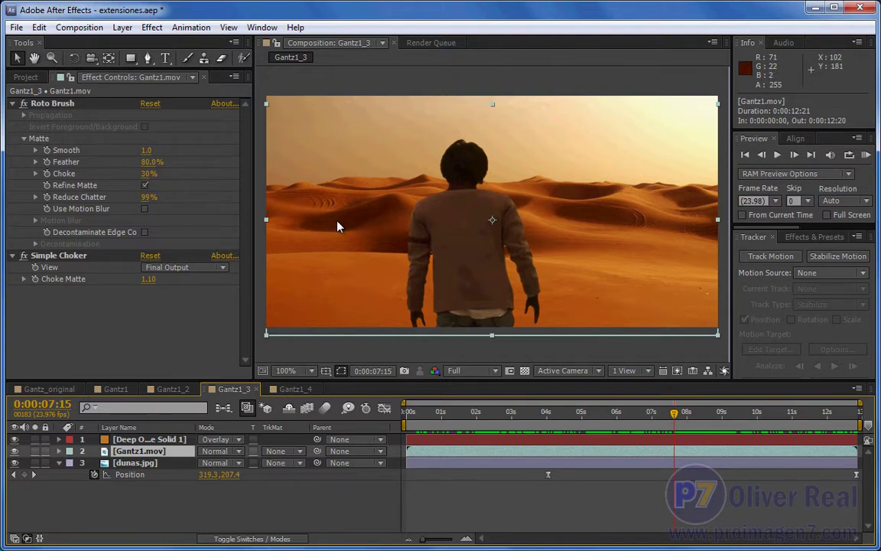
pyautogui.moveTo(673, 413); pyautogui.dragTo(663, 419)
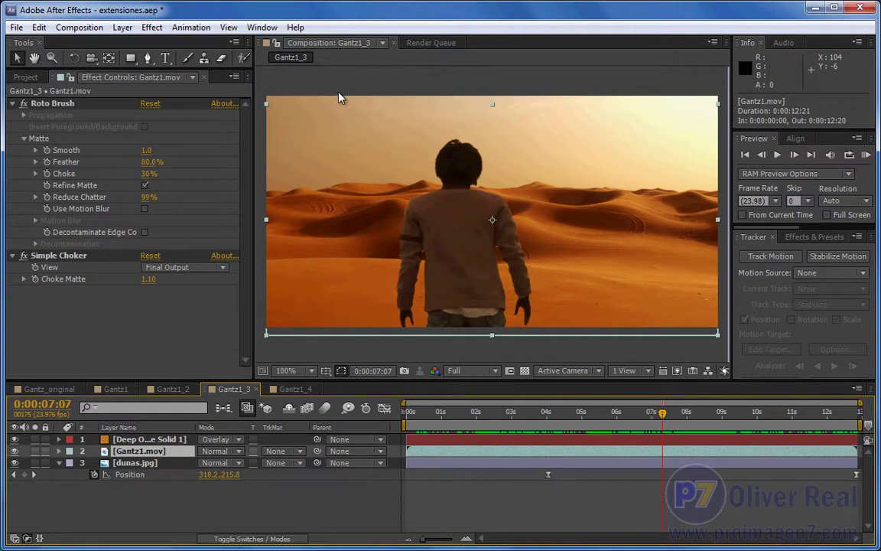
pyautogui.click(172, 388)
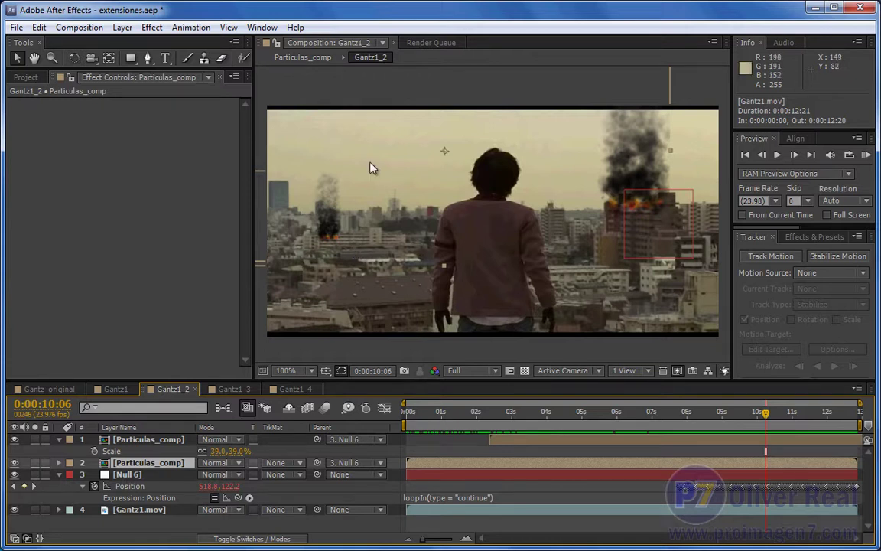
# In Gantz1_4 at about 9 seconds, select the rotoscoped Gantz1.mov layer to show its effects
pyautogui.click(290, 390)
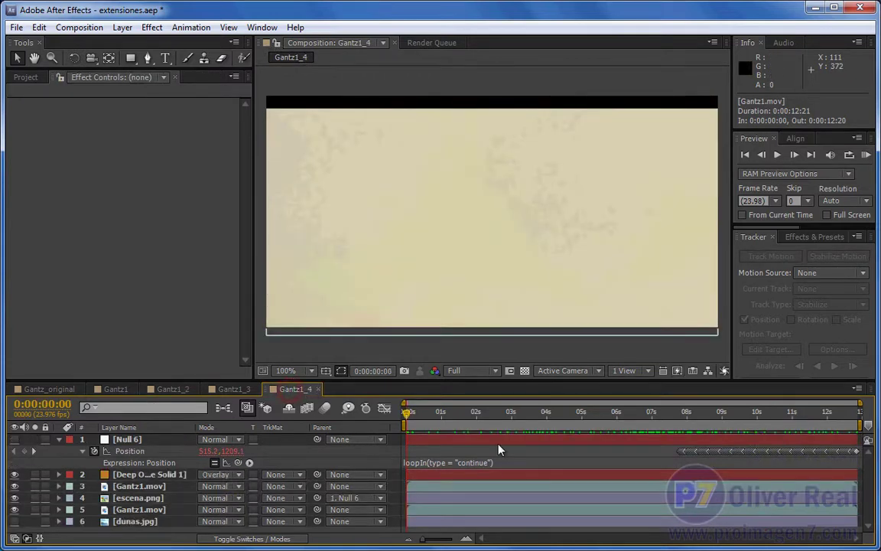
pyautogui.moveTo(437, 422); pyautogui.dragTo(570, 426)
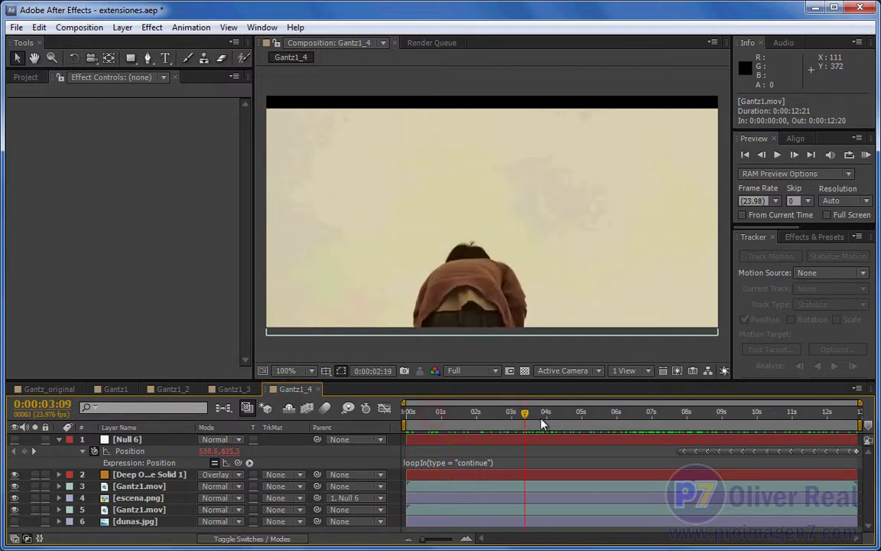
pyautogui.click(145, 509)
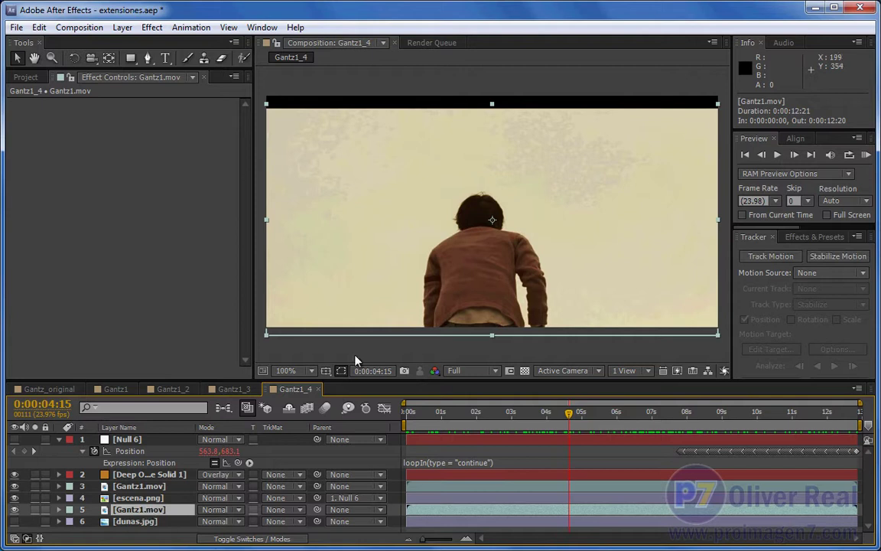
pyautogui.click(142, 440)
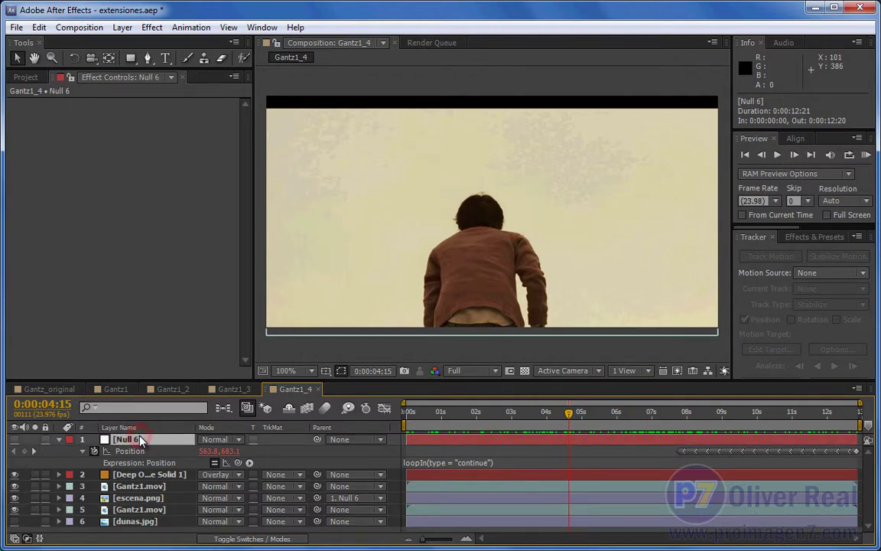
pyautogui.moveTo(573, 418); pyautogui.dragTo(767, 422)
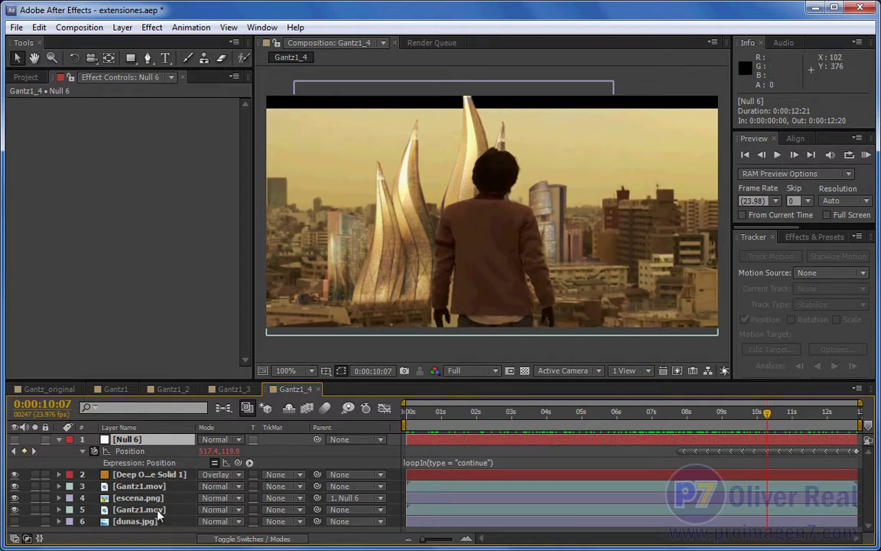
pyautogui.click(156, 487)
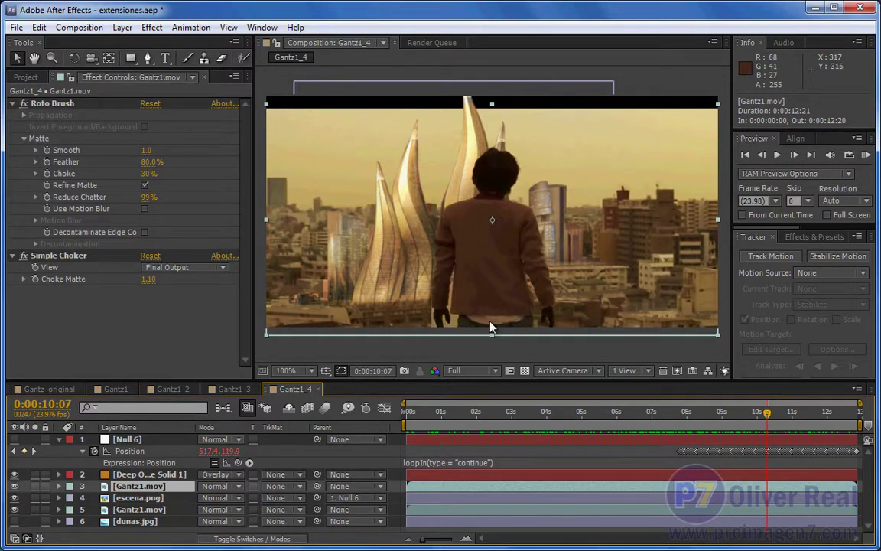
pyautogui.click(14, 487)
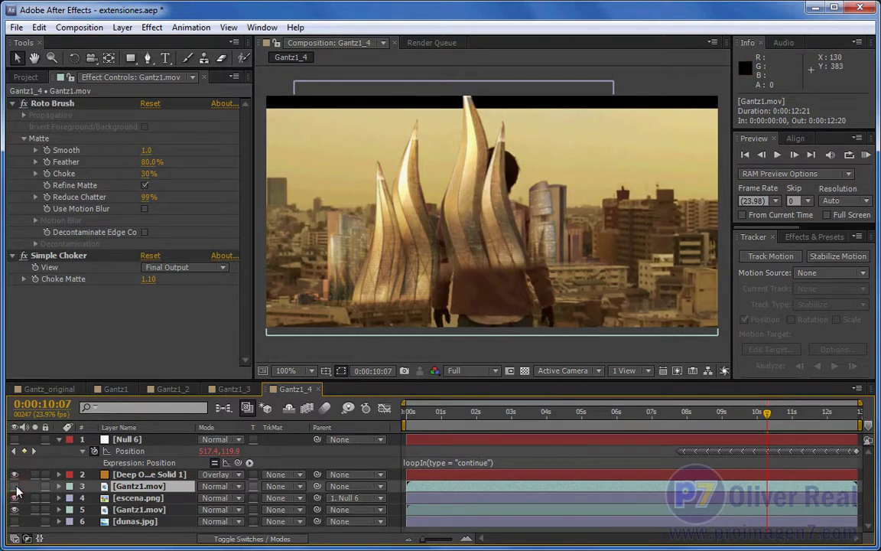
pyautogui.moveTo(593, 412); pyautogui.dragTo(732, 411)
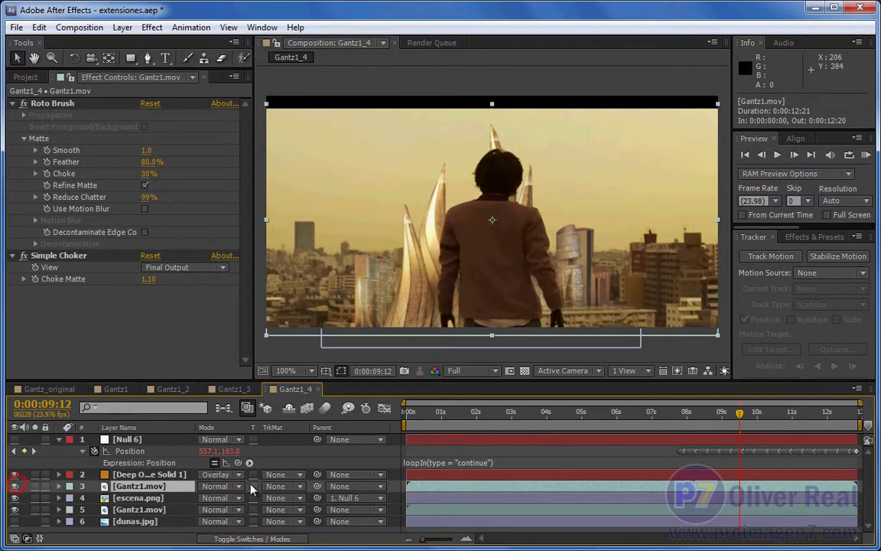
pyautogui.click(569, 417)
pyautogui.moveTo(569, 416); pyautogui.dragTo(503, 419)
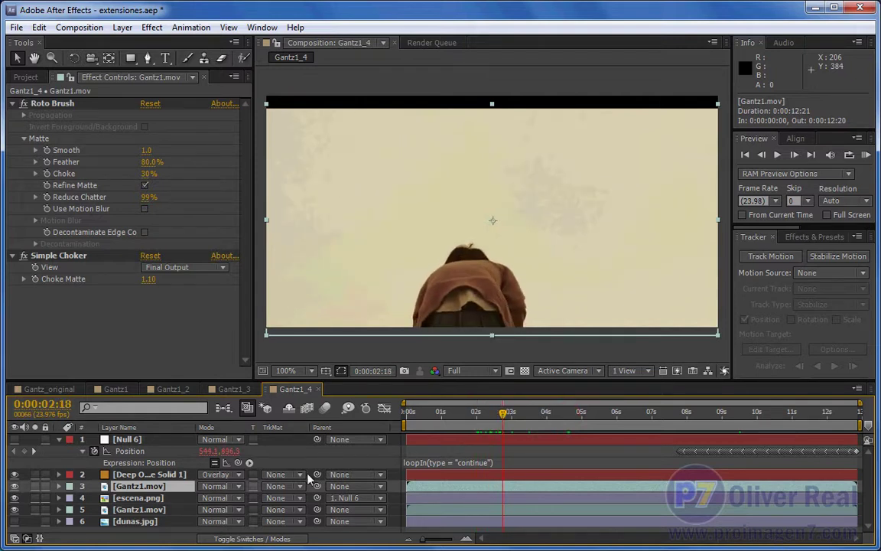
pyautogui.click(144, 510)
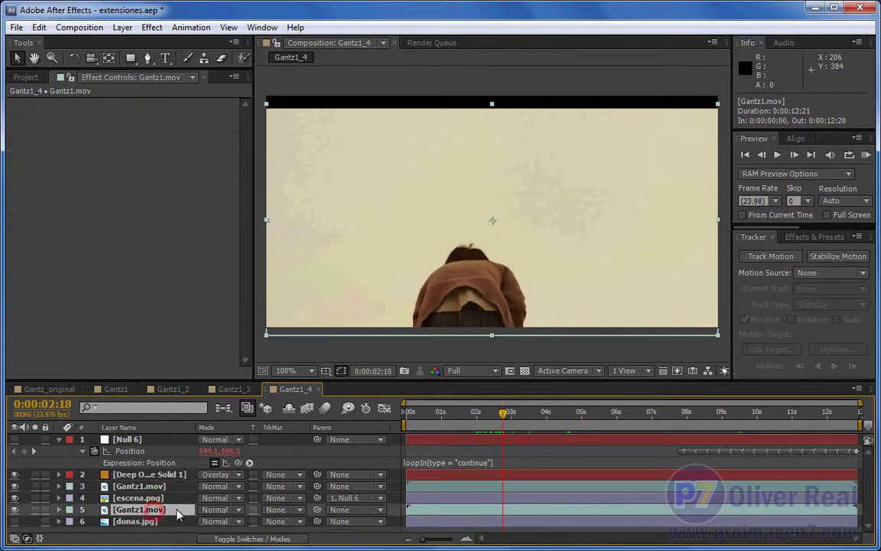
pyautogui.moveTo(508, 413); pyautogui.dragTo(723, 428)
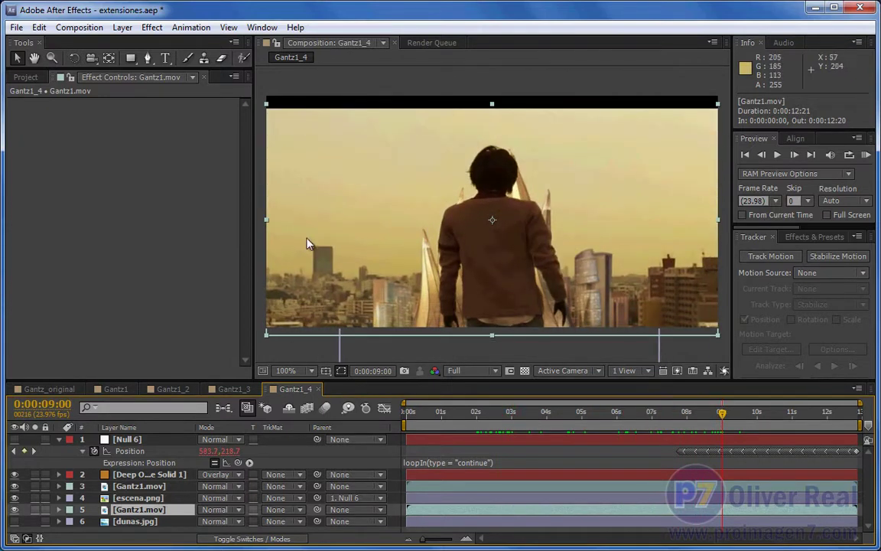
pyautogui.click(138, 488)
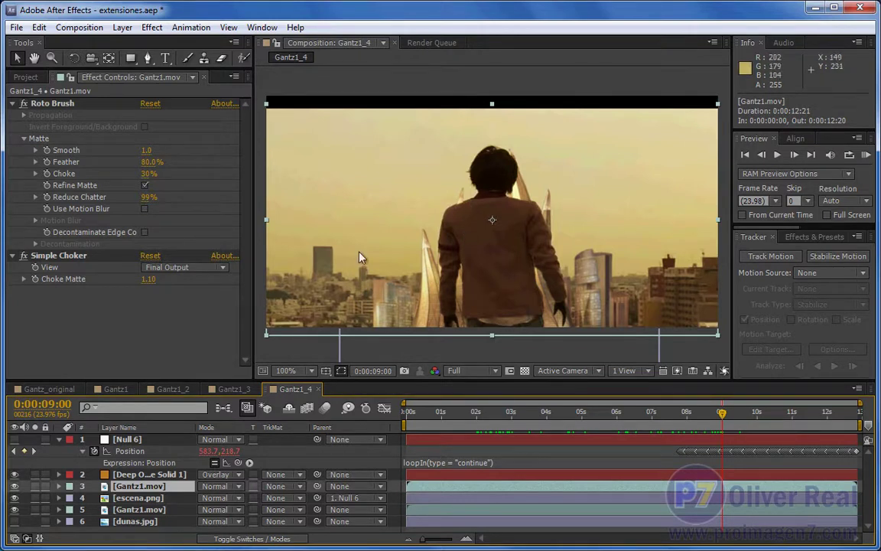
pyautogui.click(129, 510)
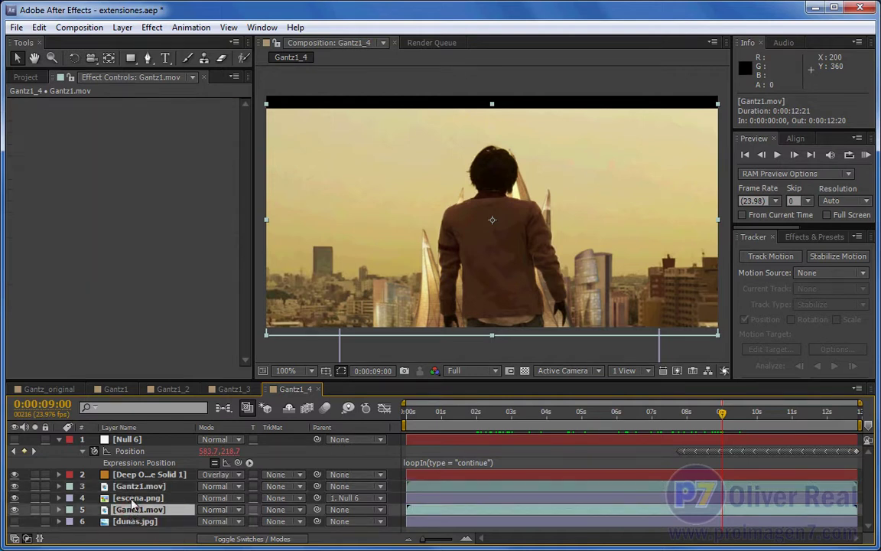
# At 5:14, select escena.png, both Gantz1.mov layers and Null 6 to inspect them
pyautogui.click(132, 499)
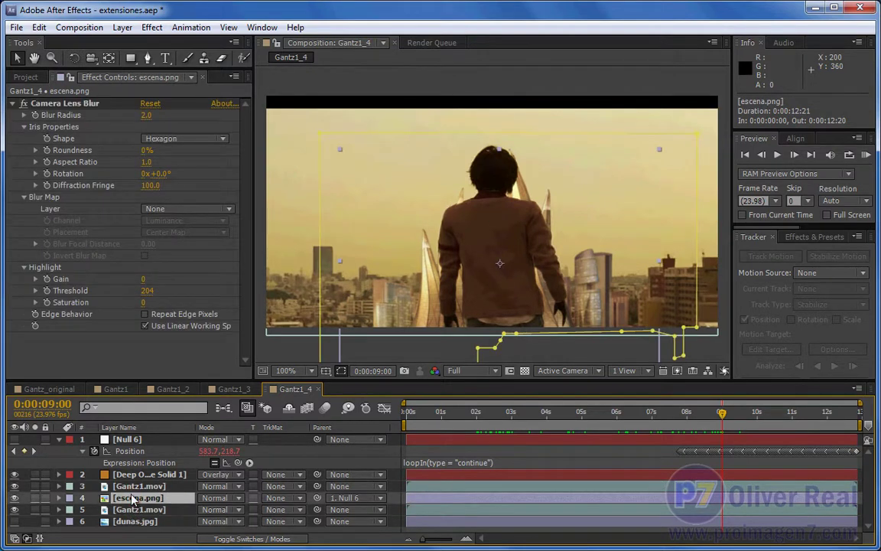
pyautogui.click(133, 487)
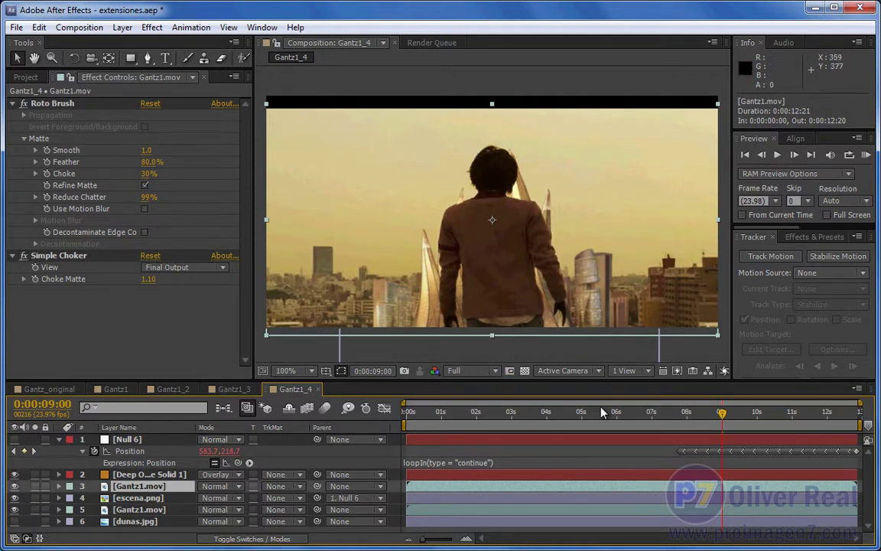
pyautogui.moveTo(578, 416); pyautogui.dragTo(602, 415)
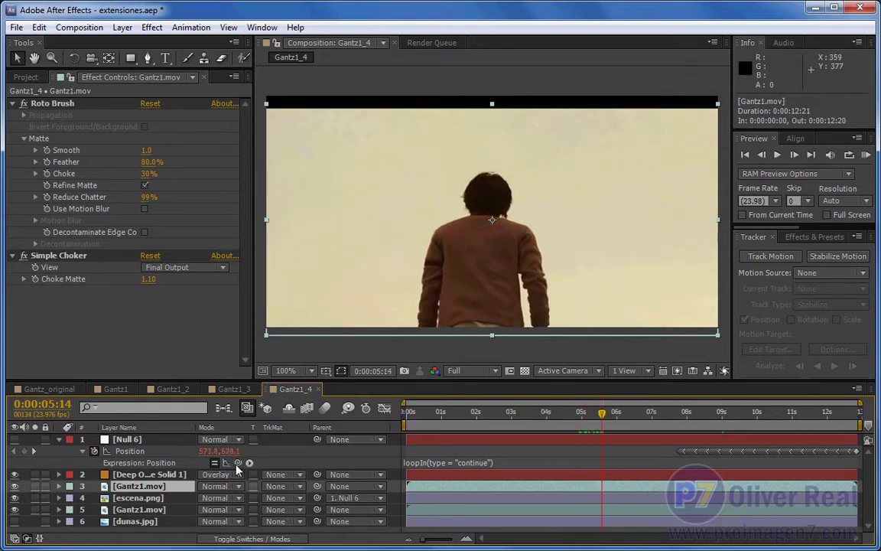
pyautogui.click(142, 509)
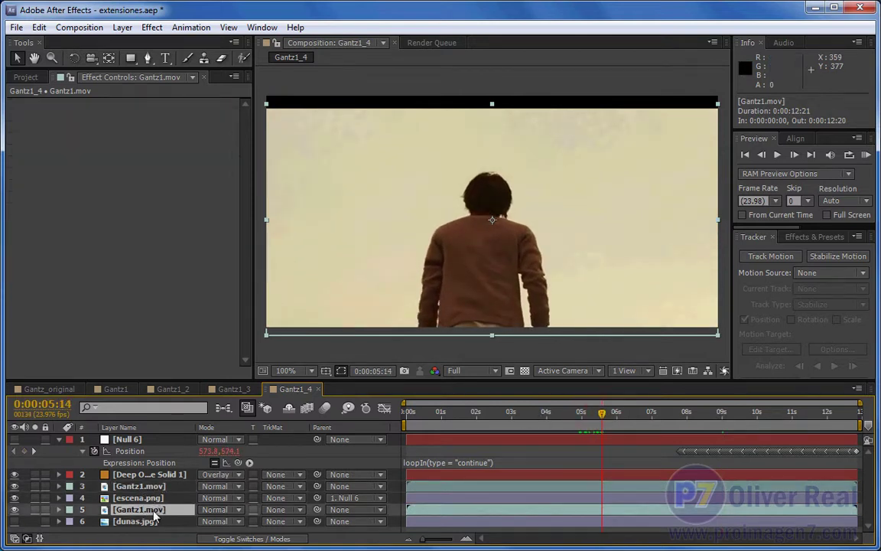
pyautogui.click(138, 441)
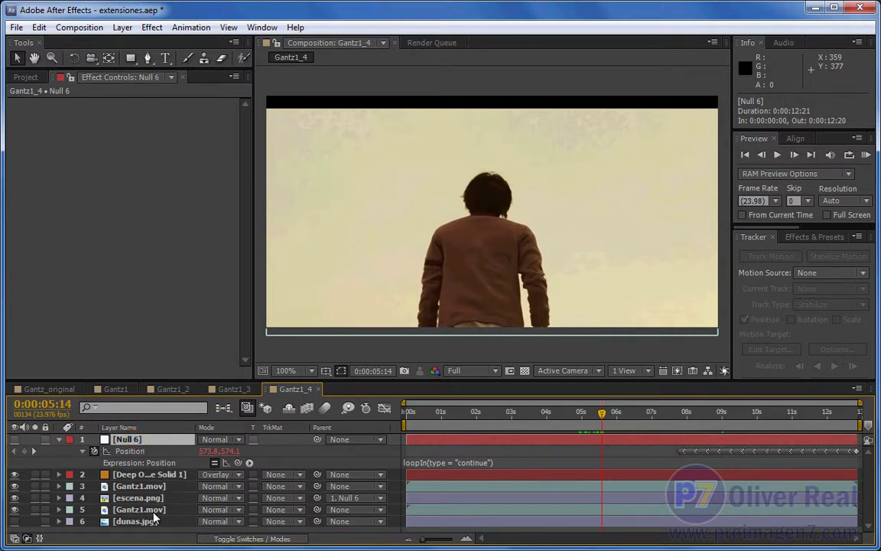
# Scrub between about 6:20 and 8:03 to review the skyline tracking
pyautogui.click(708, 419)
pyautogui.click(680, 419)
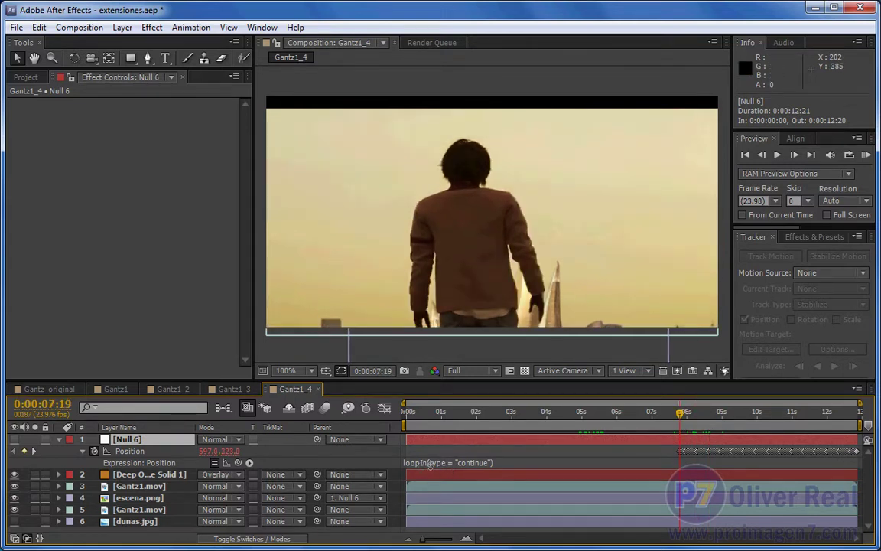
pyautogui.moveTo(670, 419); pyautogui.dragTo(612, 433)
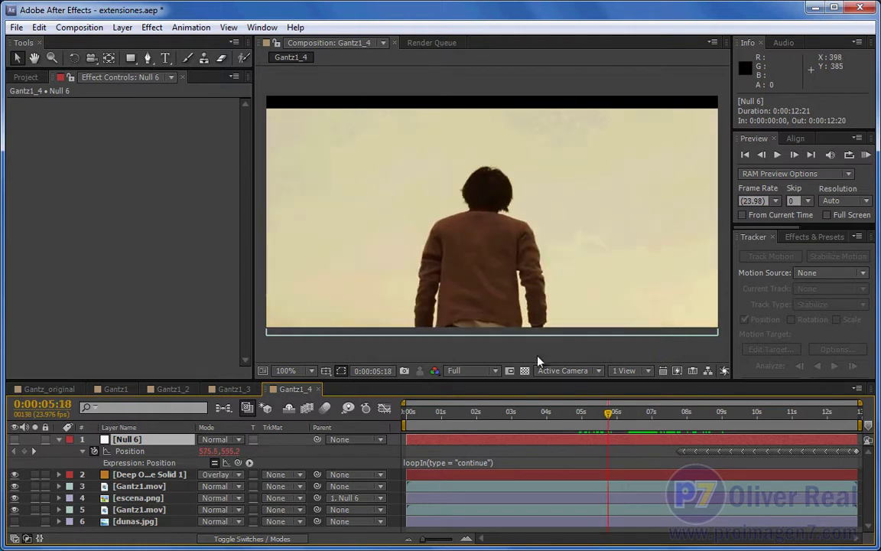
pyautogui.moveTo(612, 419); pyautogui.dragTo(823, 413)
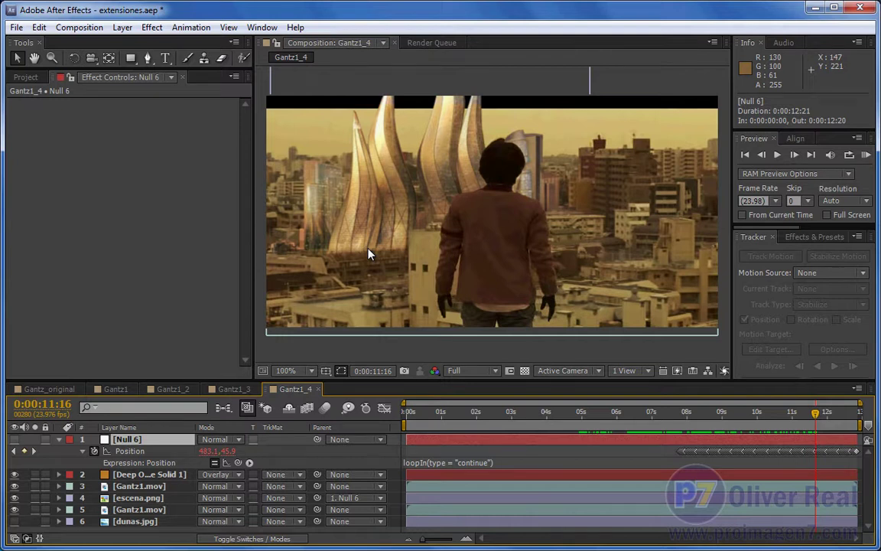
# Collapse Null 6's properties and delete the dunas.jpg layer
pyautogui.click(58, 439)
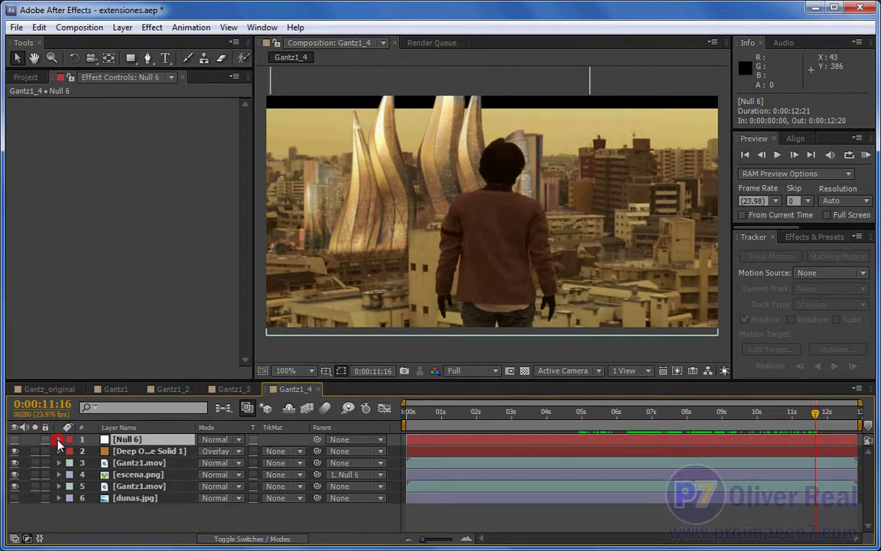
pyautogui.click(107, 498)
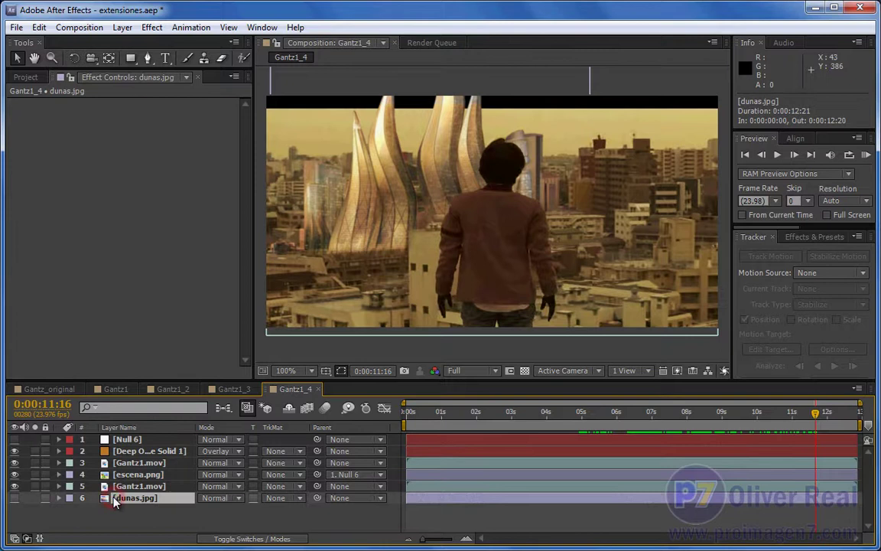
pyautogui.press('Delete')
# Hide layers 2 to 4 to isolate the footage and return to an early sky frame
pyautogui.click(135, 488)
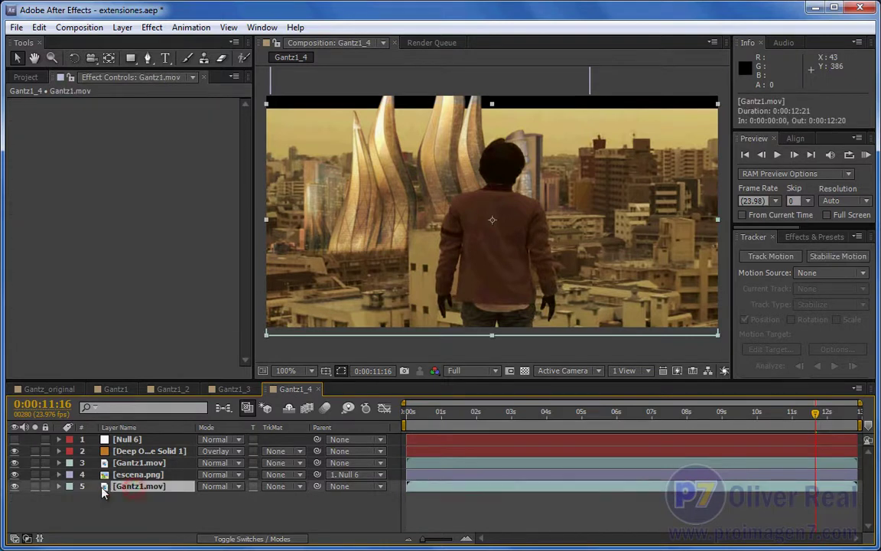
pyautogui.moveTo(14, 474); pyautogui.dragTo(14, 450)
pyautogui.moveTo(411, 414)
pyautogui.mouseDown()
pyautogui.moveTo(667, 432)
pyautogui.moveTo(766, 428)
pyautogui.mouseUp()
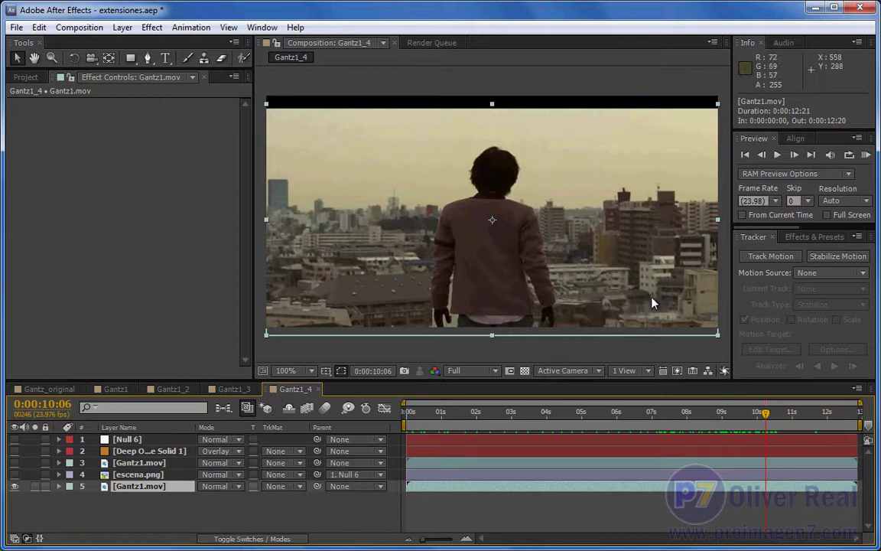
pyautogui.moveTo(574, 413); pyautogui.dragTo(474, 413)
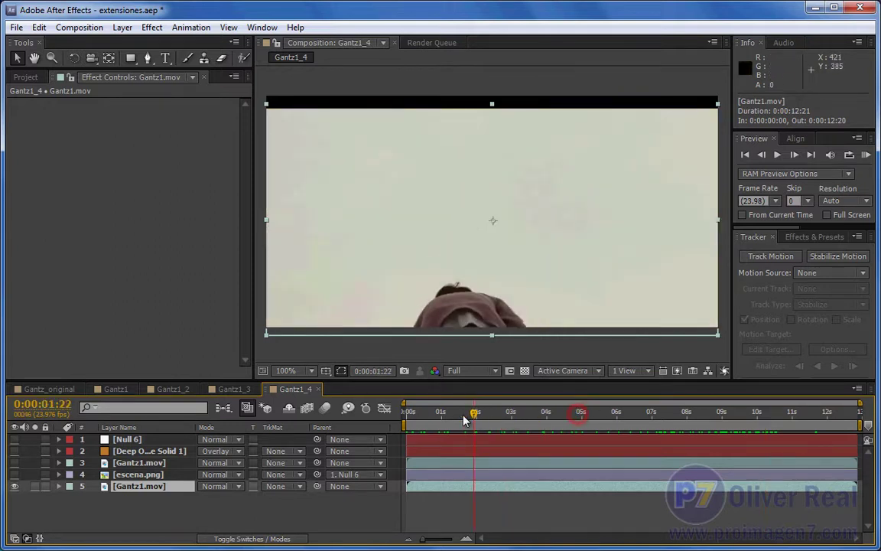
# Hide the last visible Gantz1.mov layer and review frames around 9:13–10:13 and 2:19
pyautogui.click(13, 487)
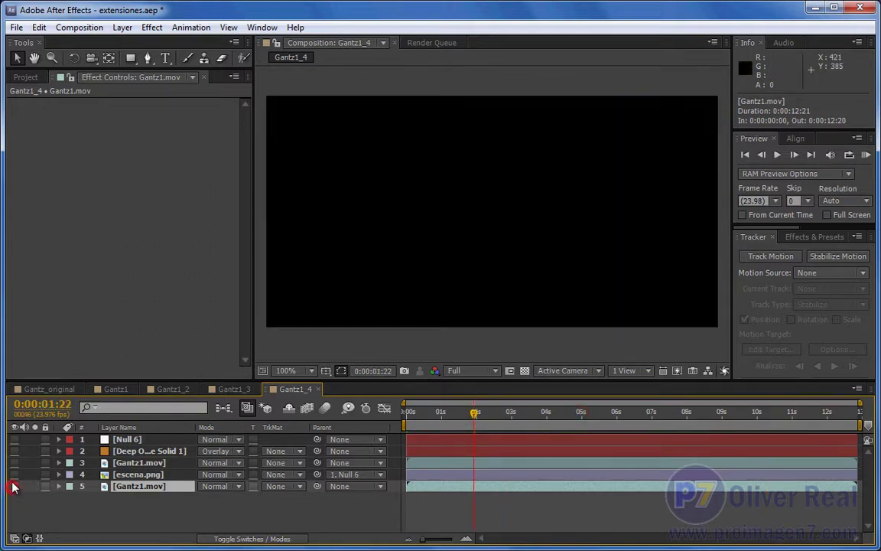
pyautogui.moveTo(470, 417); pyautogui.dragTo(745, 428)
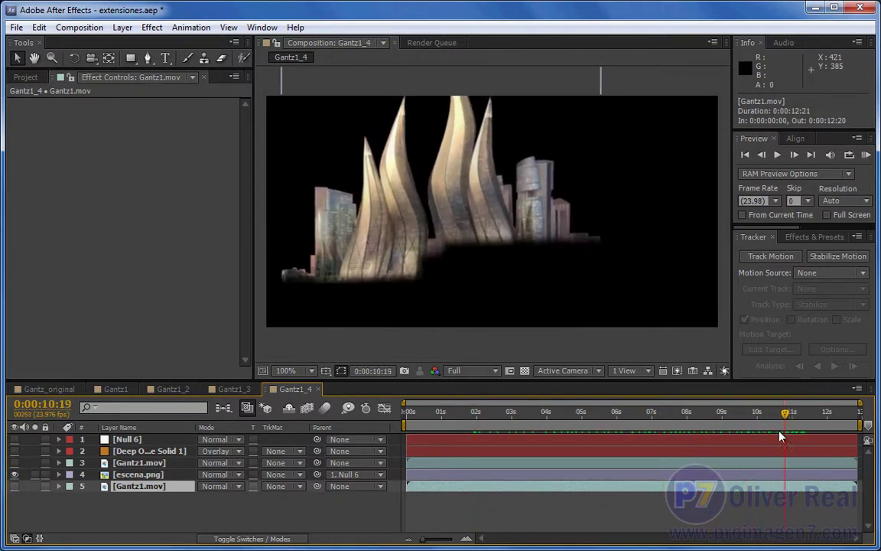
pyautogui.moveTo(746, 429); pyautogui.dragTo(777, 420)
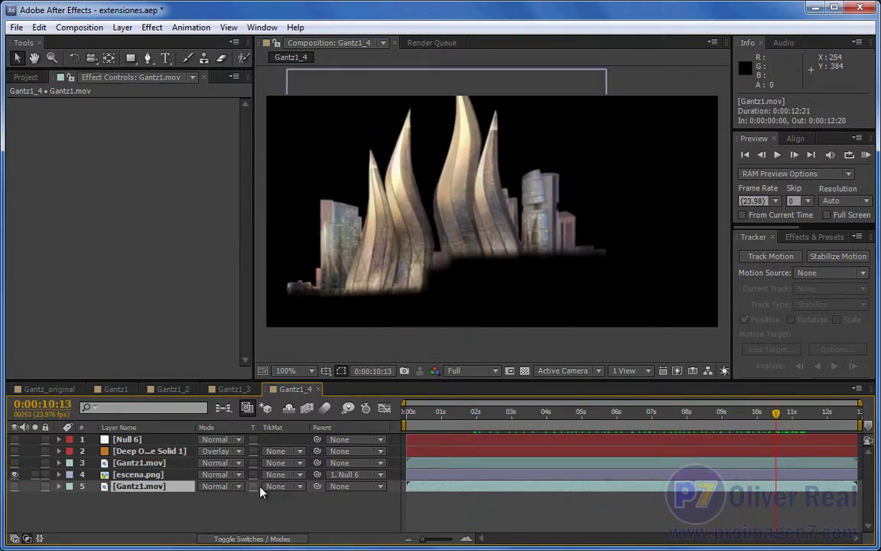
pyautogui.moveTo(746, 412); pyautogui.dragTo(791, 412)
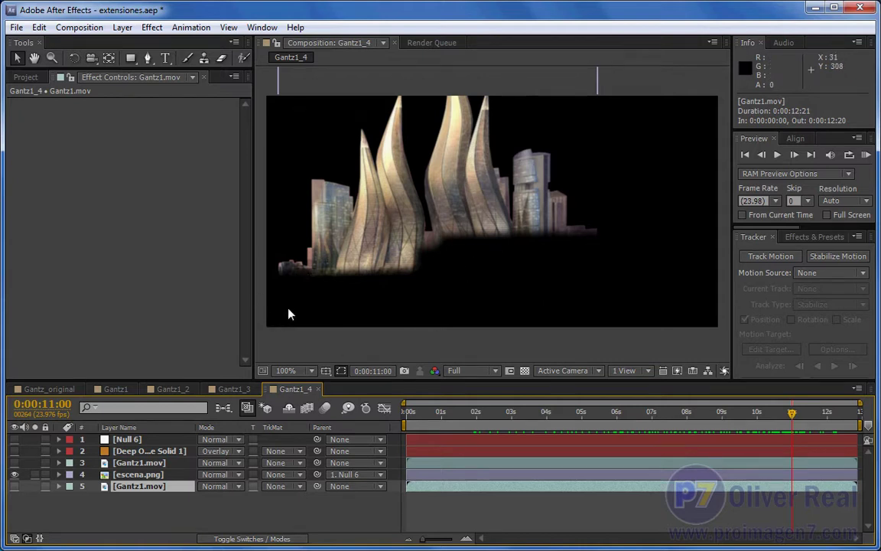
pyautogui.moveTo(468, 413); pyautogui.dragTo(734, 412)
# Hide escena.png, show the rotoscoped layer and turn on the transparency checkerboard
pyautogui.click(13, 474)
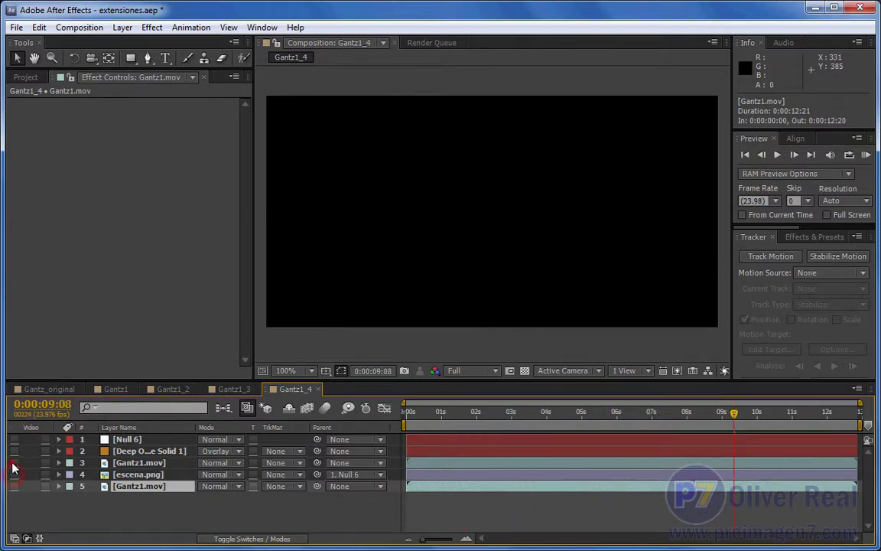
pyautogui.click(14, 463)
pyautogui.moveTo(599, 419); pyautogui.dragTo(489, 416)
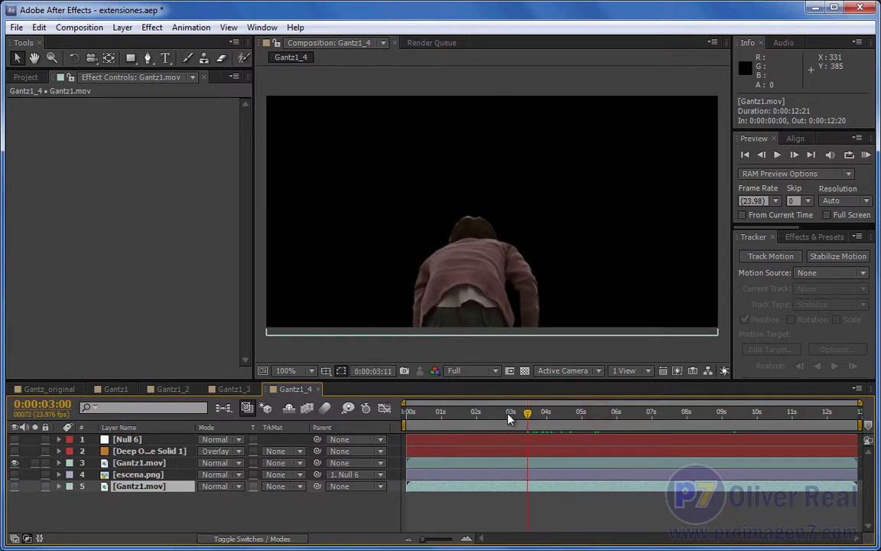
pyautogui.click(525, 370)
pyautogui.moveTo(490, 413)
pyautogui.mouseDown()
pyautogui.moveTo(467, 426)
pyautogui.moveTo(684, 432)
pyautogui.moveTo(609, 431)
pyautogui.mouseUp()
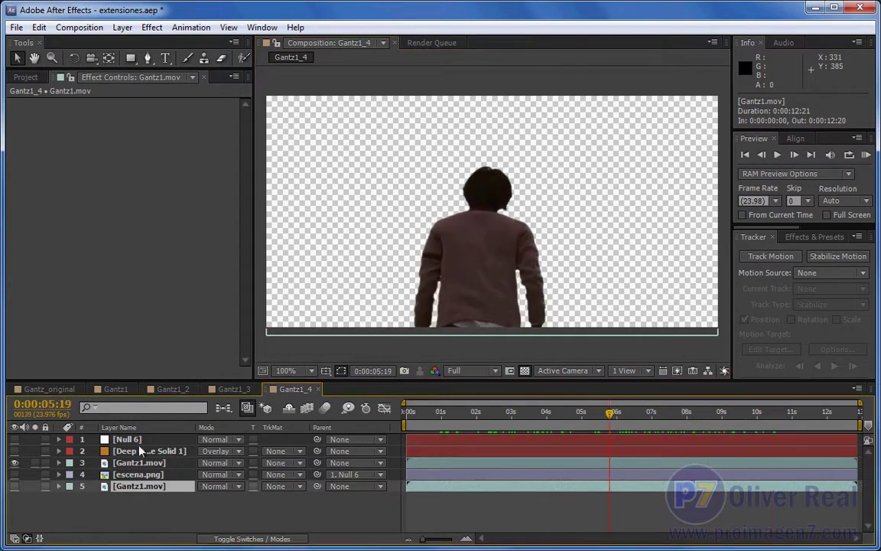
# Hide the roto layer and Deep Orange Solid 1, show the original Gantz1.mov, go to about 8 seconds
pyautogui.click(13, 463)
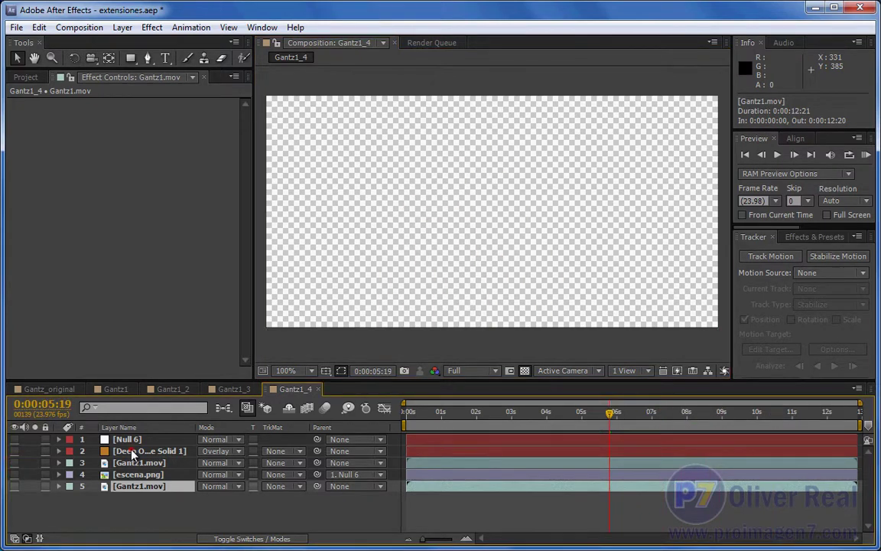
pyautogui.click(134, 452)
pyautogui.click(14, 451)
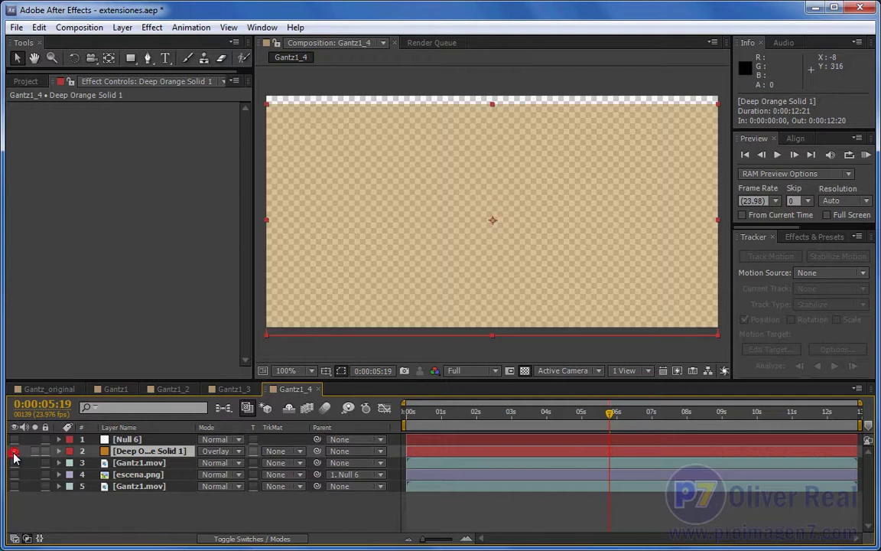
pyautogui.click(14, 451)
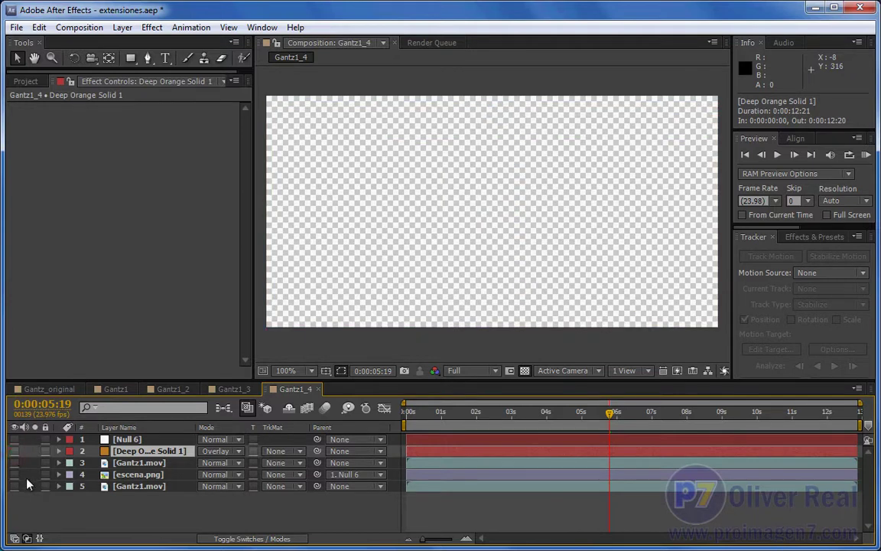
pyautogui.click(14, 485)
pyautogui.moveTo(610, 417); pyautogui.dragTo(708, 427)
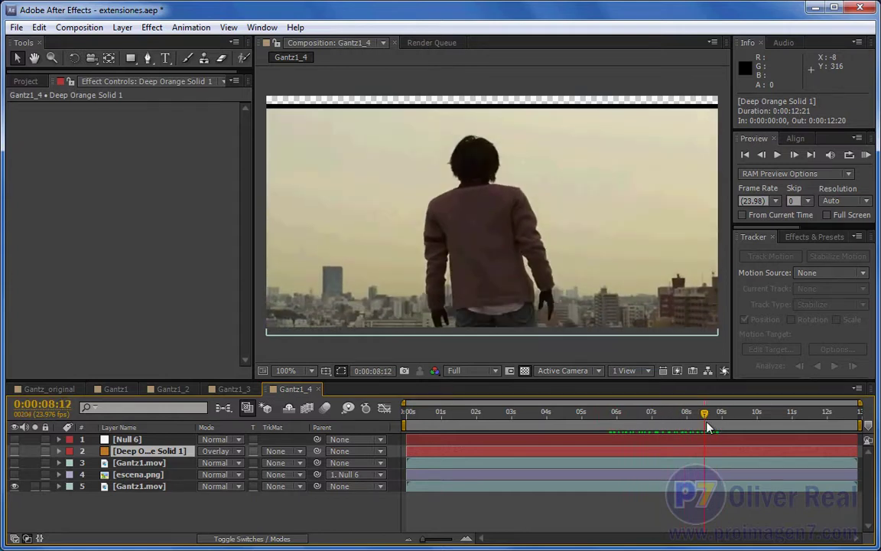
# Show the escena.png towers, check their tracking around 8–9 seconds, then show the rotoscoped man in front
pyautogui.click(14, 475)
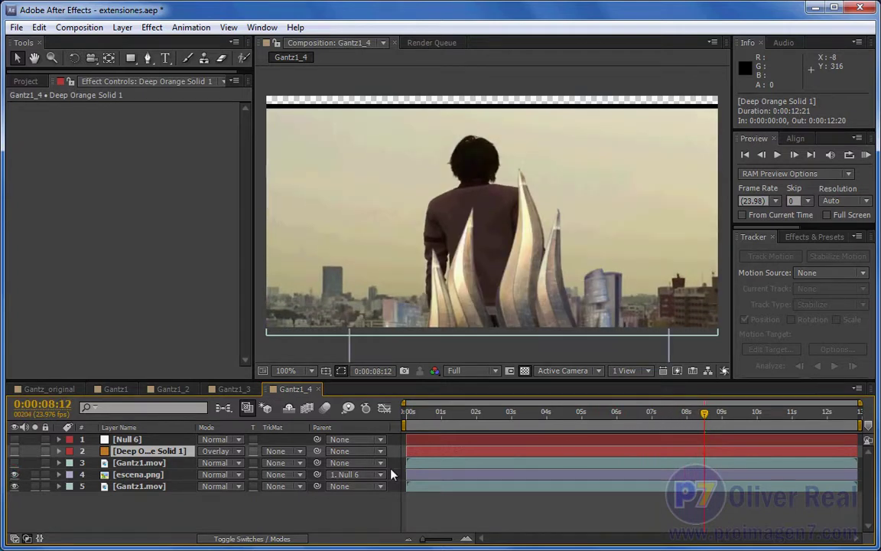
pyautogui.moveTo(719, 427); pyautogui.dragTo(721, 427)
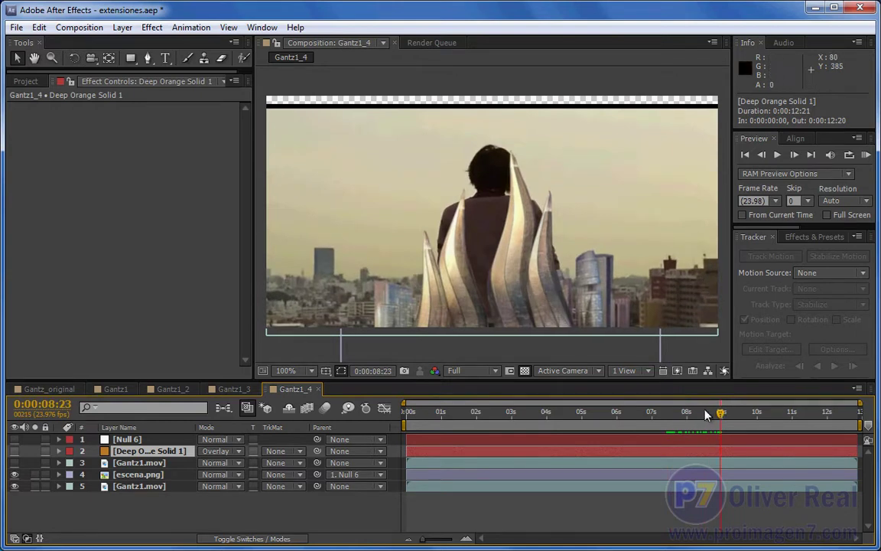
pyautogui.click(704, 413)
pyautogui.moveTo(685, 414); pyautogui.dragTo(742, 413)
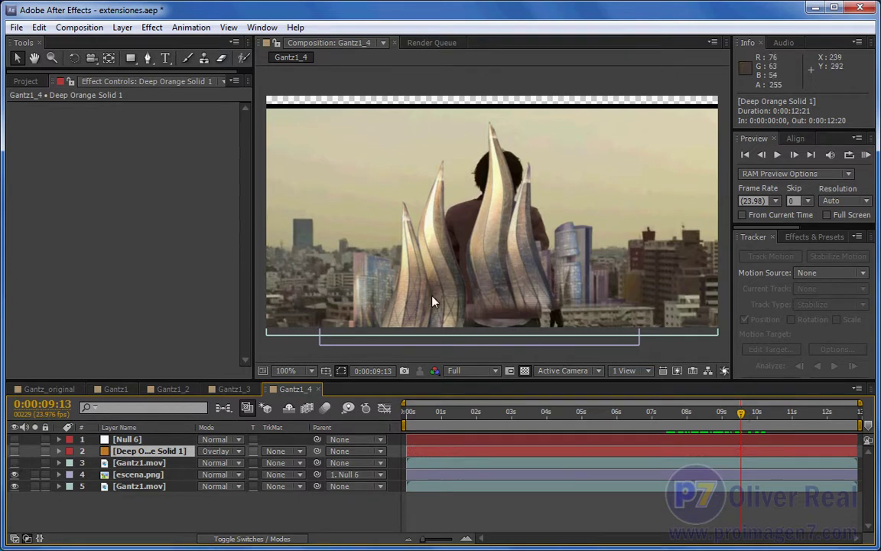
pyautogui.click(15, 463)
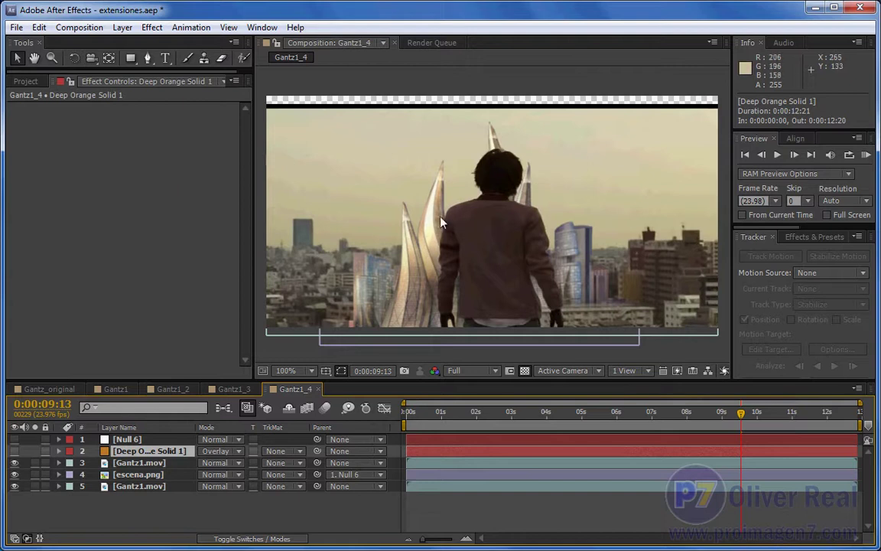
pyautogui.moveTo(729, 423)
pyautogui.mouseDown()
pyautogui.moveTo(631, 436)
pyautogui.moveTo(738, 417)
pyautogui.moveTo(868, 421)
pyautogui.mouseUp()
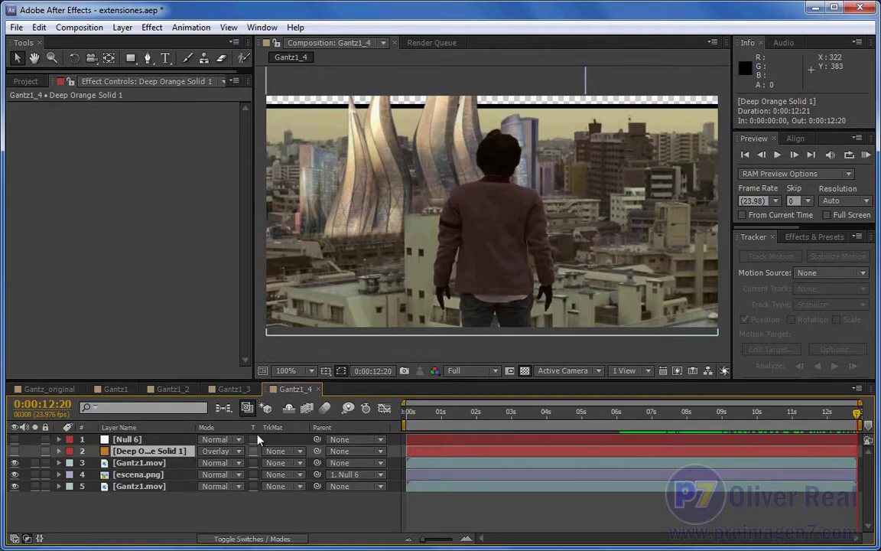
# Inspect Null 6, the Roto Brush layer, and escena.png's Camera Lens Blur and mask settings
pyautogui.click(120, 441)
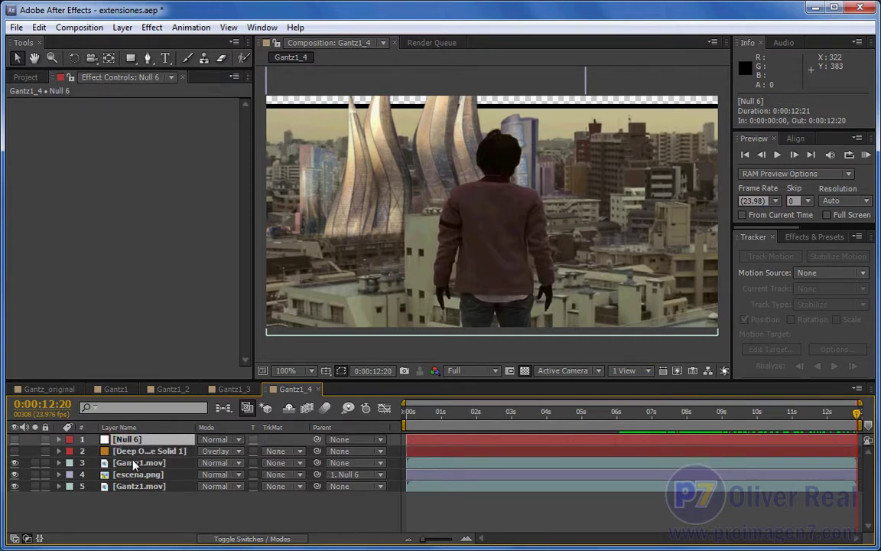
pyautogui.click(139, 464)
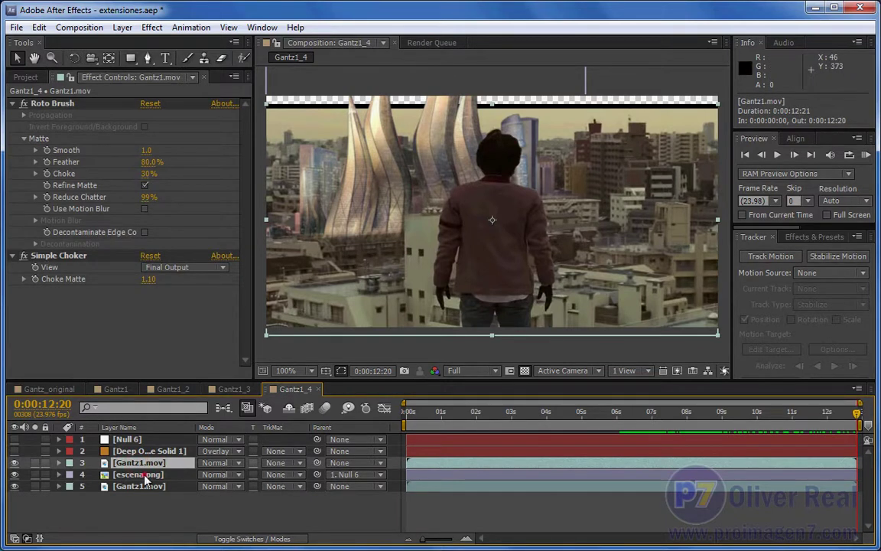
pyautogui.click(145, 475)
pyautogui.moveTo(317, 474); pyautogui.dragTo(319, 471)
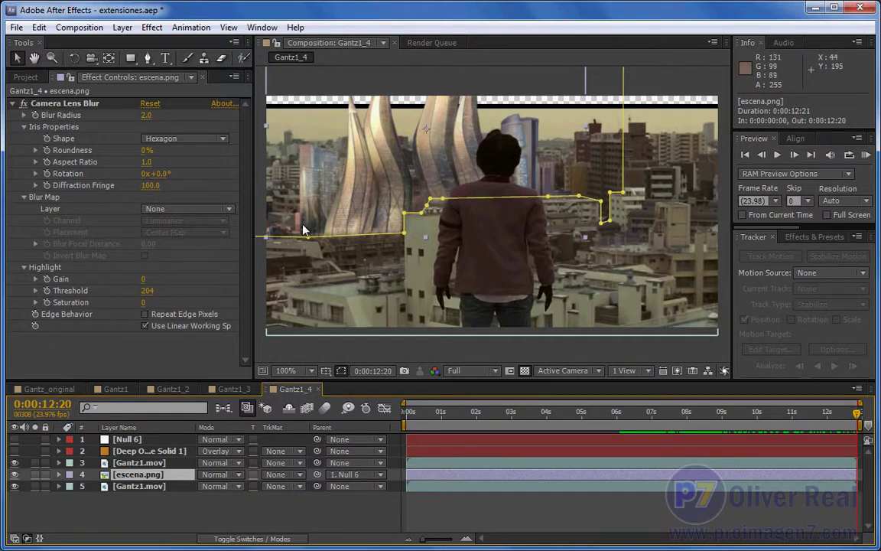
# Test a hard edge on escena.png's Mask 1, then set its feather to 26.0 pixels
pyautogui.click(59, 474)
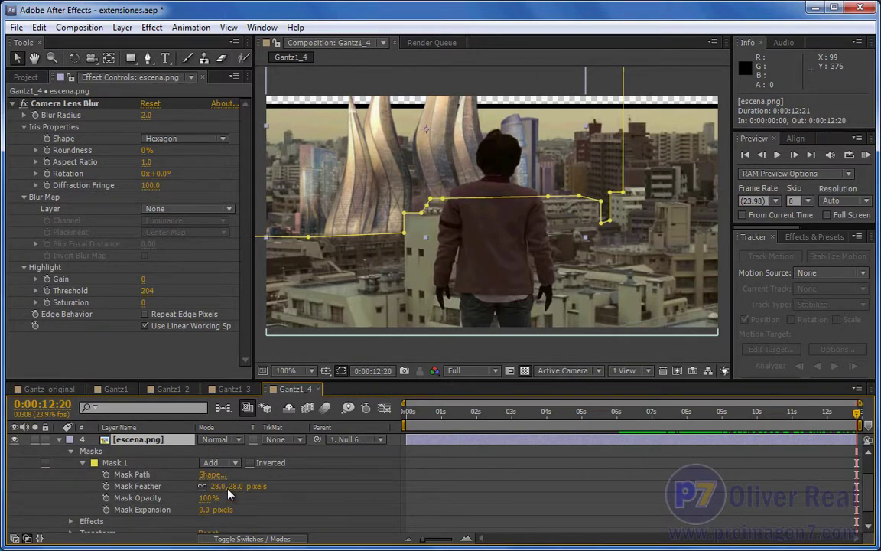
pyautogui.moveTo(230, 486); pyautogui.dragTo(201, 494)
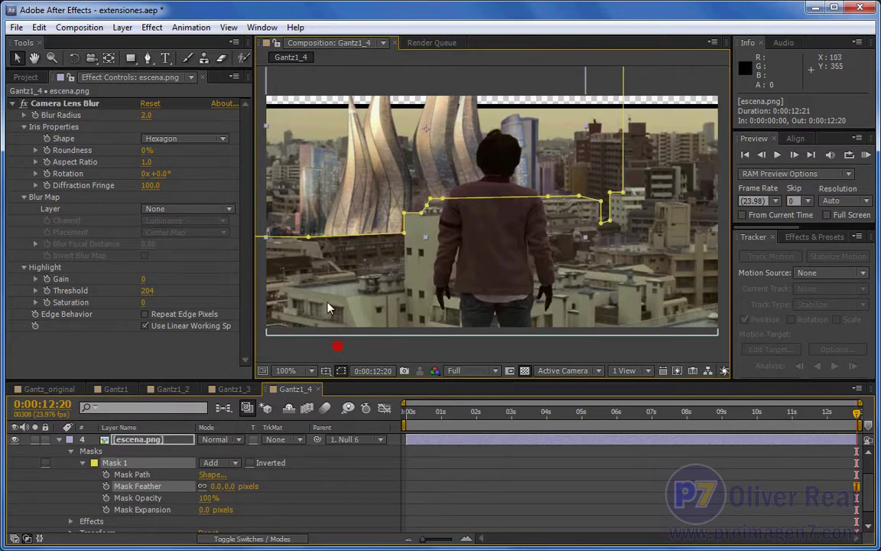
pyautogui.click(332, 349)
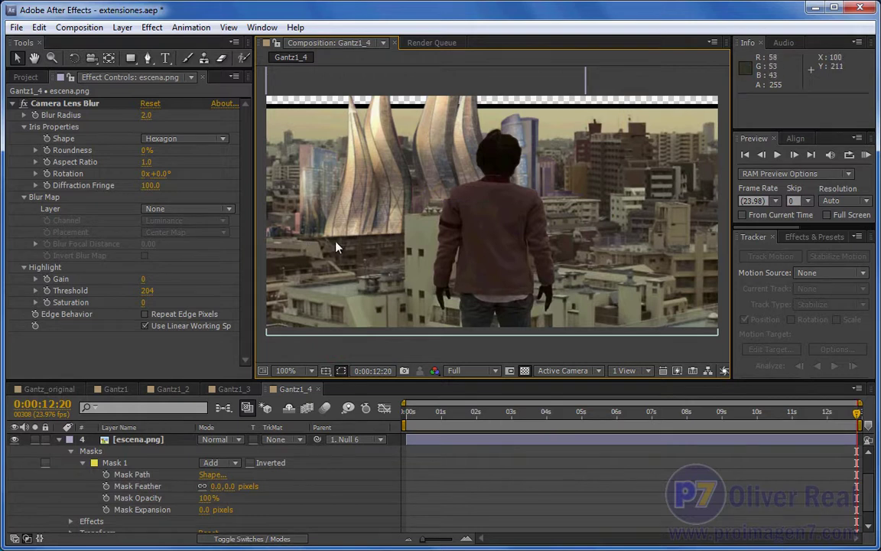
pyautogui.moveTo(217, 487); pyautogui.dragTo(236, 486)
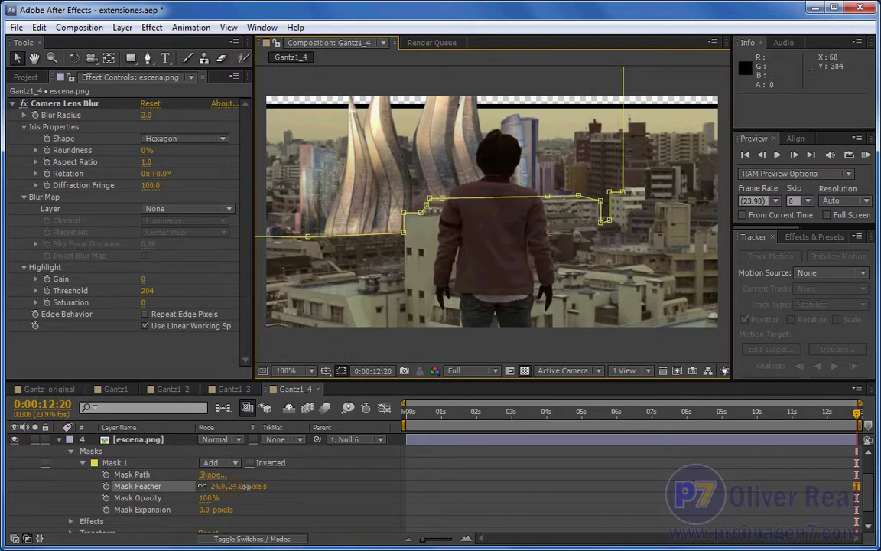
pyautogui.click(382, 344)
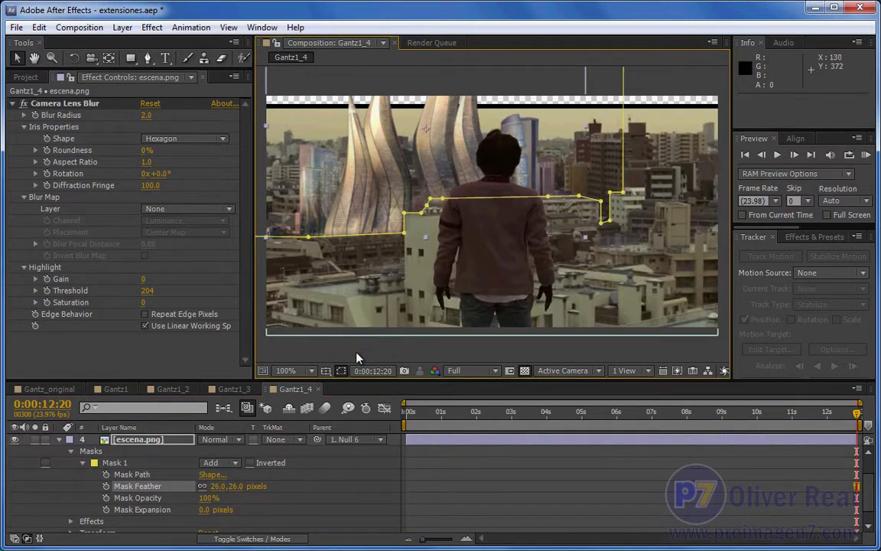
pyautogui.click(352, 350)
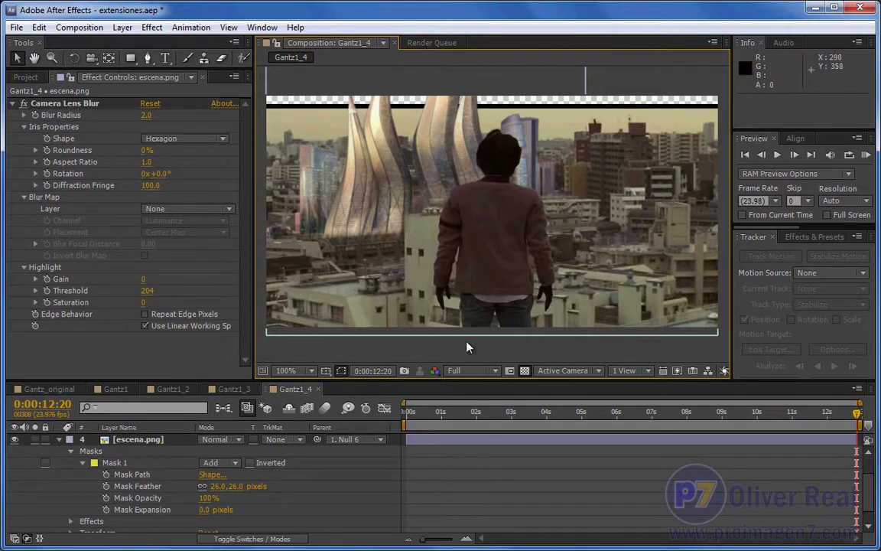
# Fold escena.png's properties, deselect, and preview the composite through the final seconds
pyautogui.click(59, 439)
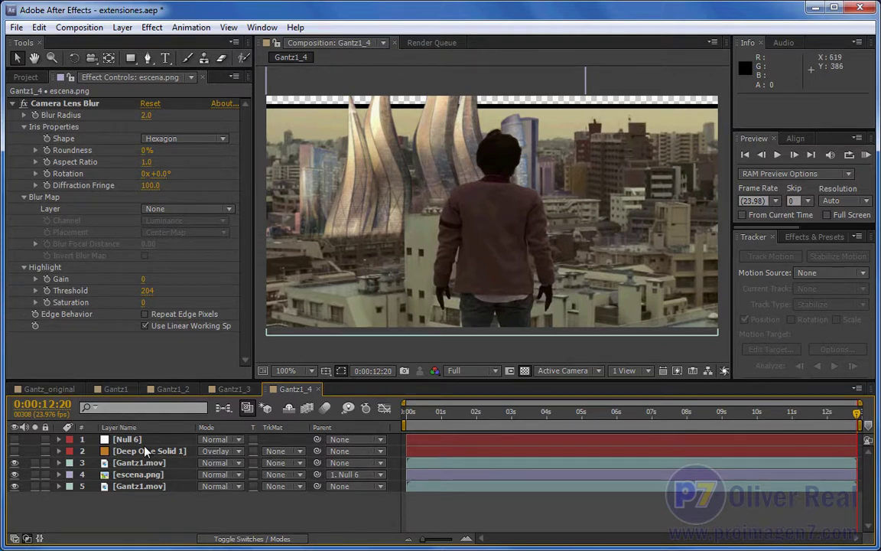
pyautogui.click(331, 353)
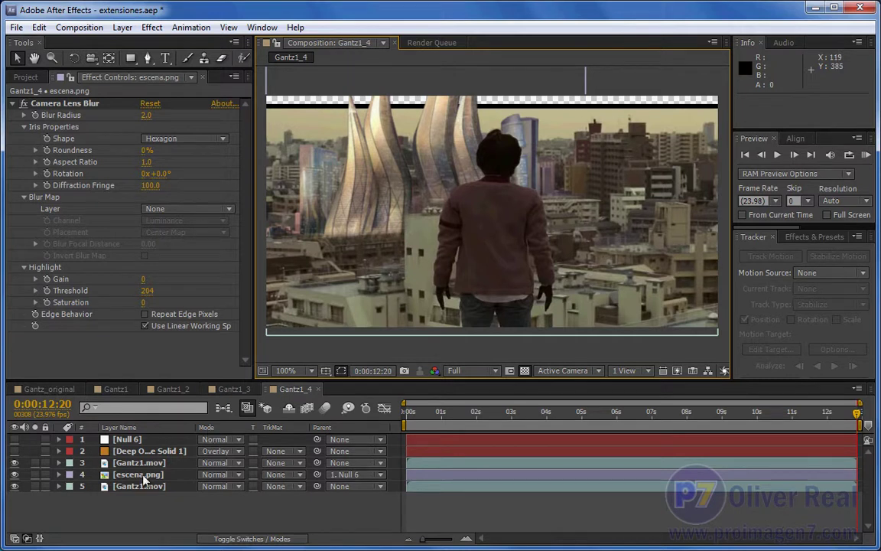
pyautogui.moveTo(498, 424)
pyautogui.mouseDown()
pyautogui.moveTo(836, 428)
pyautogui.moveTo(801, 428)
pyautogui.mouseUp()
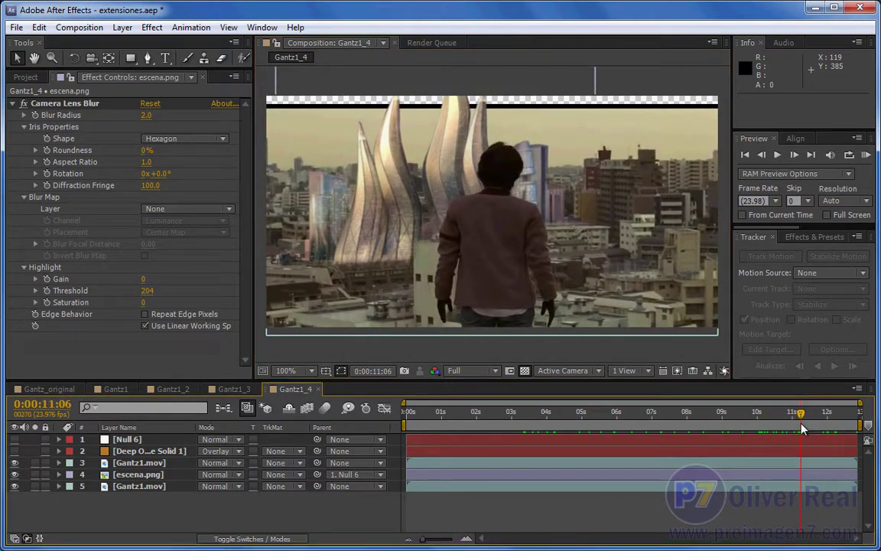
pyautogui.moveTo(801, 428)
pyautogui.mouseDown()
pyautogui.moveTo(849, 420)
pyautogui.moveTo(811, 426)
pyautogui.mouseUp()
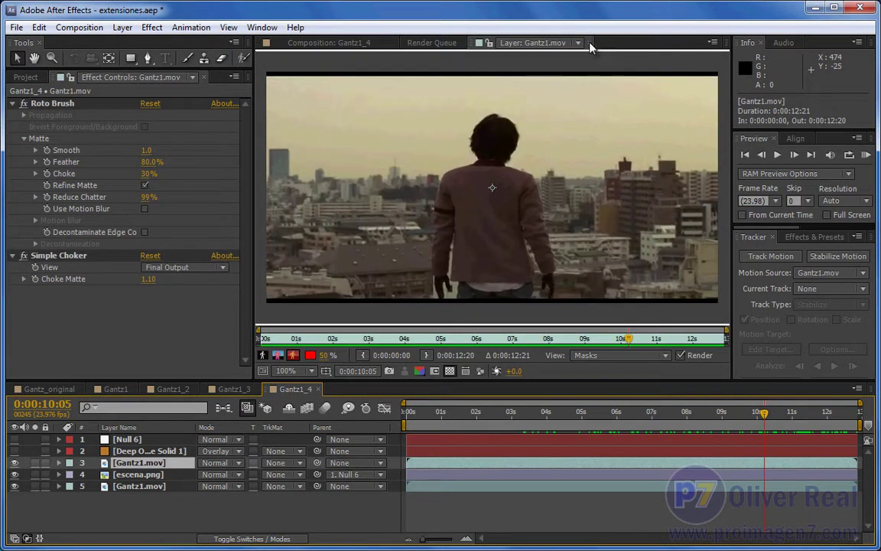
pyautogui.click(589, 42)
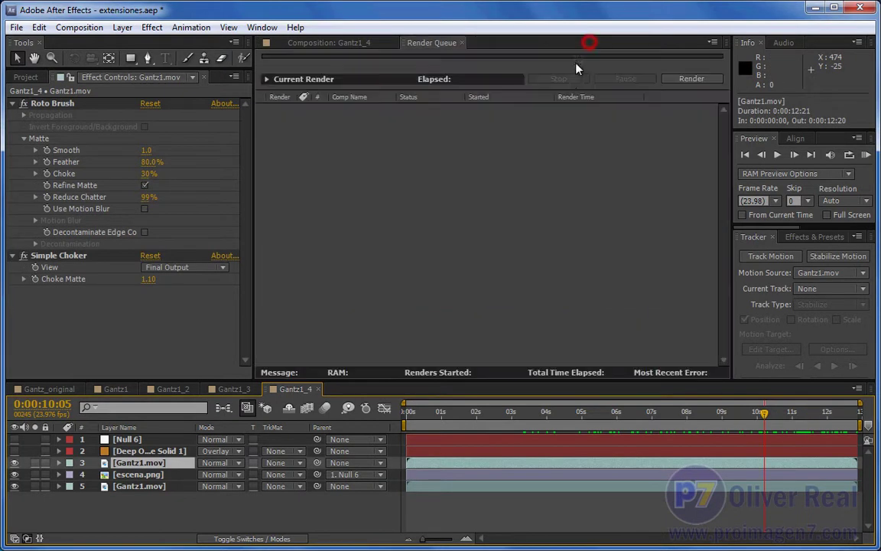
pyautogui.click(295, 43)
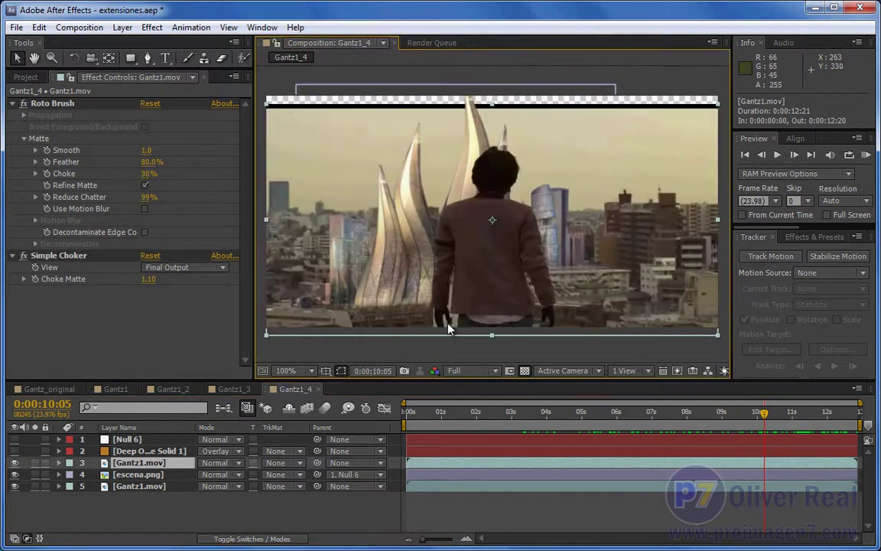
pyautogui.moveTo(498, 412); pyautogui.dragTo(808, 423)
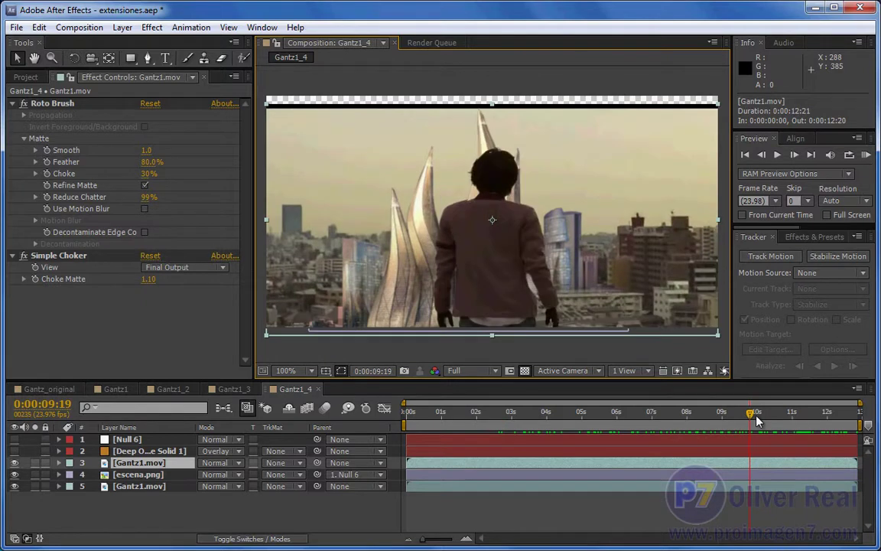